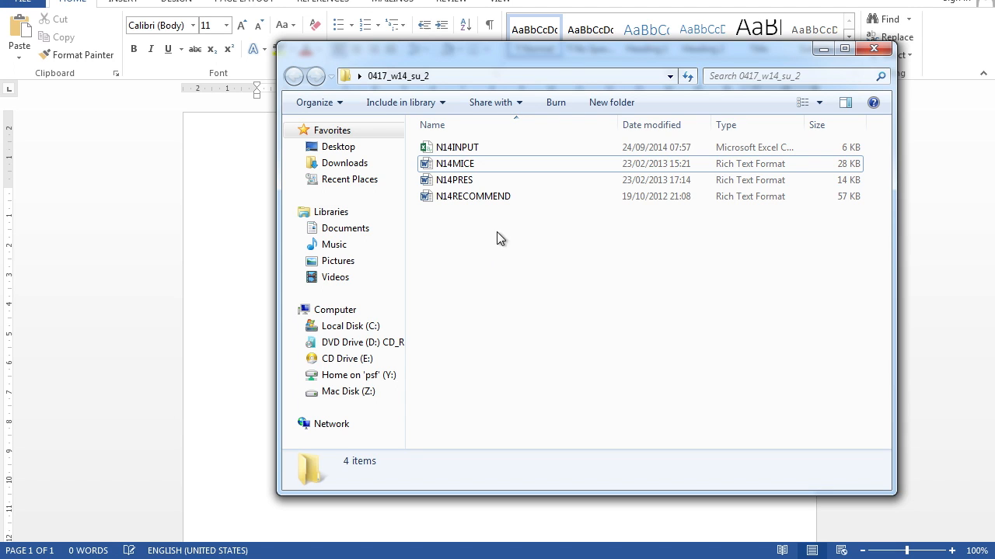
Step: Open N14MICE and save it as a Word Document under the same name in the 0417_w14_su_2 folder on the Desktop
double_click(462, 166)
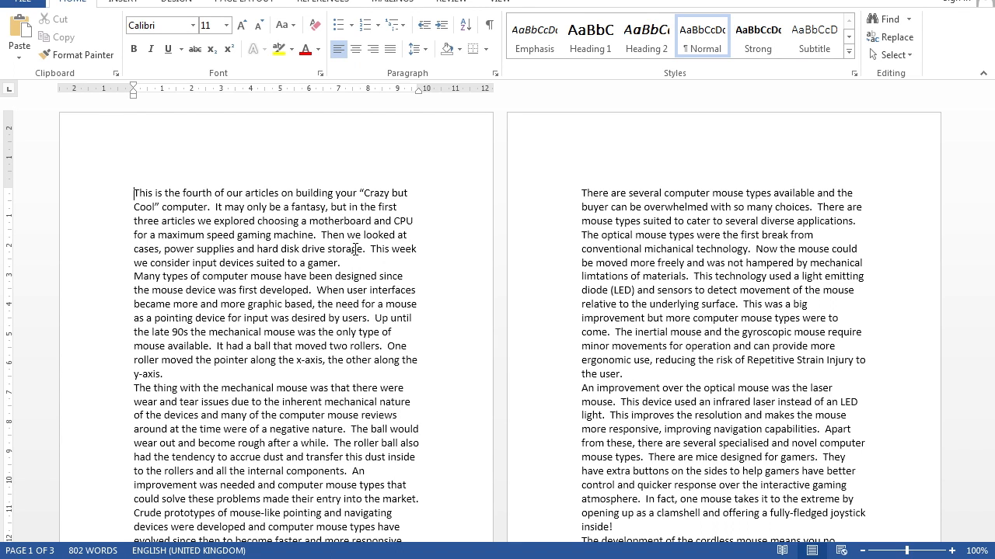
click(31, 3)
click(41, 158)
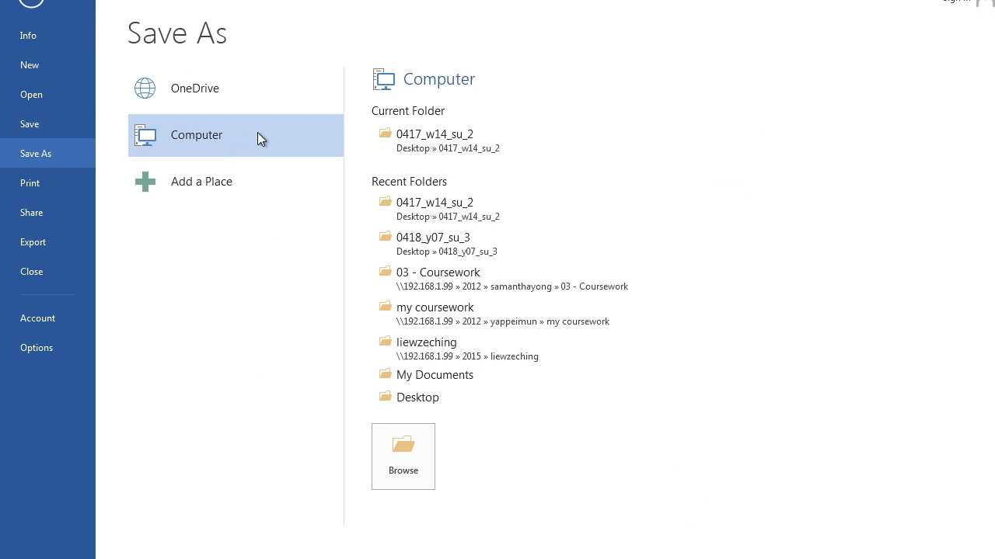
click(424, 400)
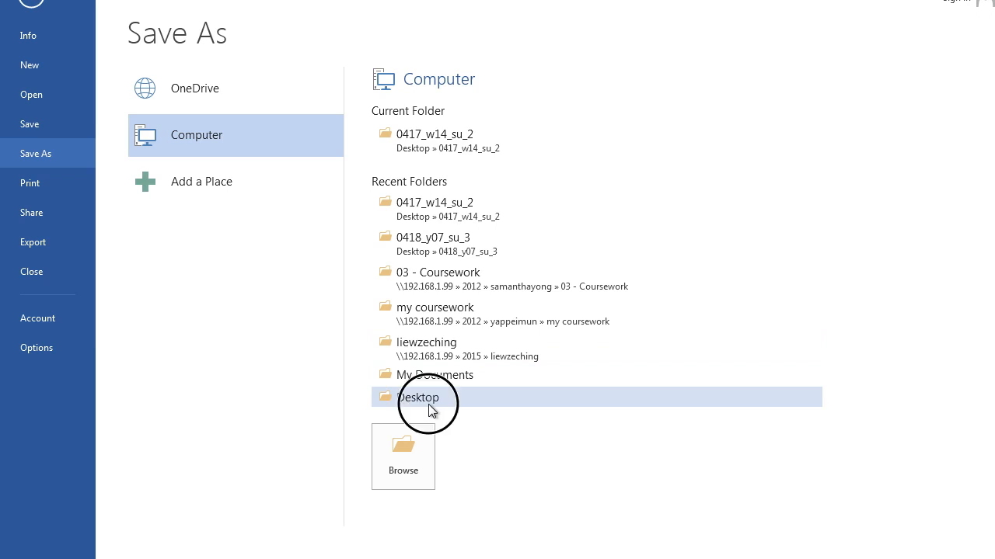
double_click(194, 76)
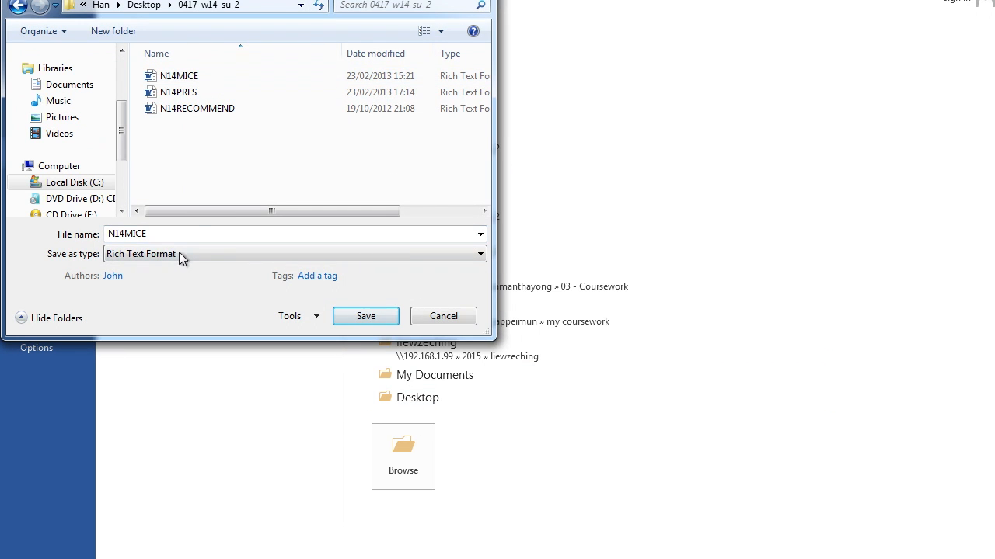
click(180, 252)
click(178, 268)
double_click(205, 234)
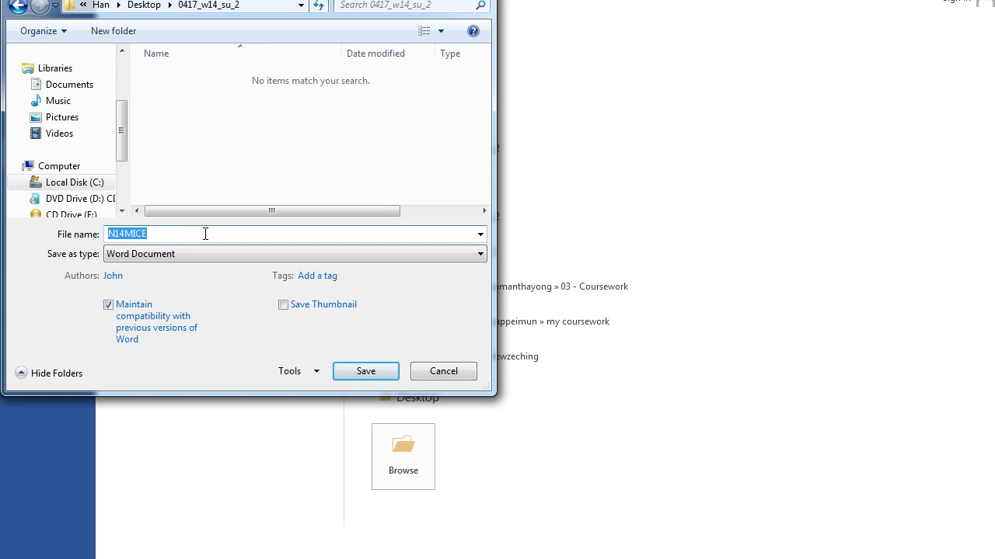
click(365, 371)
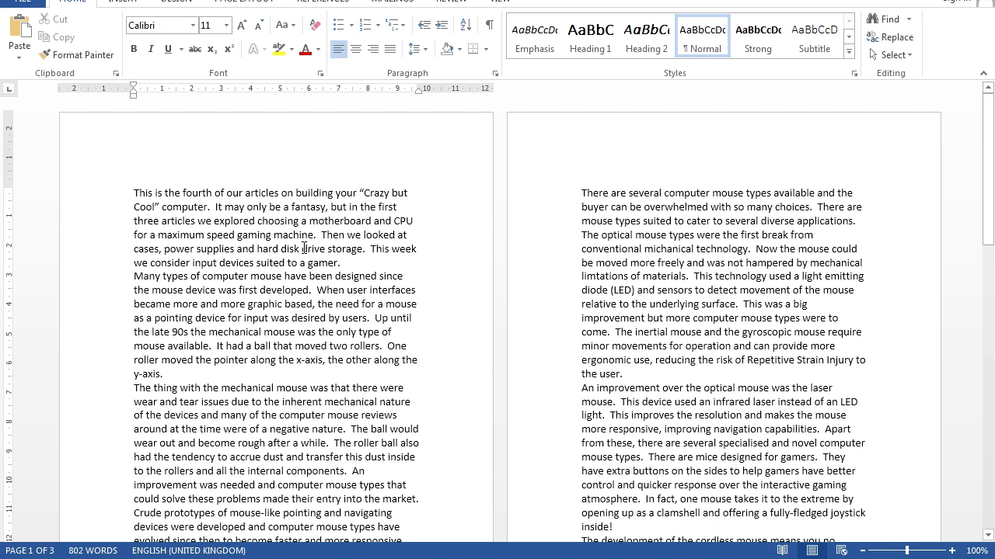
Step: Set the document's paper size to A4 and its orientation to landscape
click(241, 1)
click(106, 58)
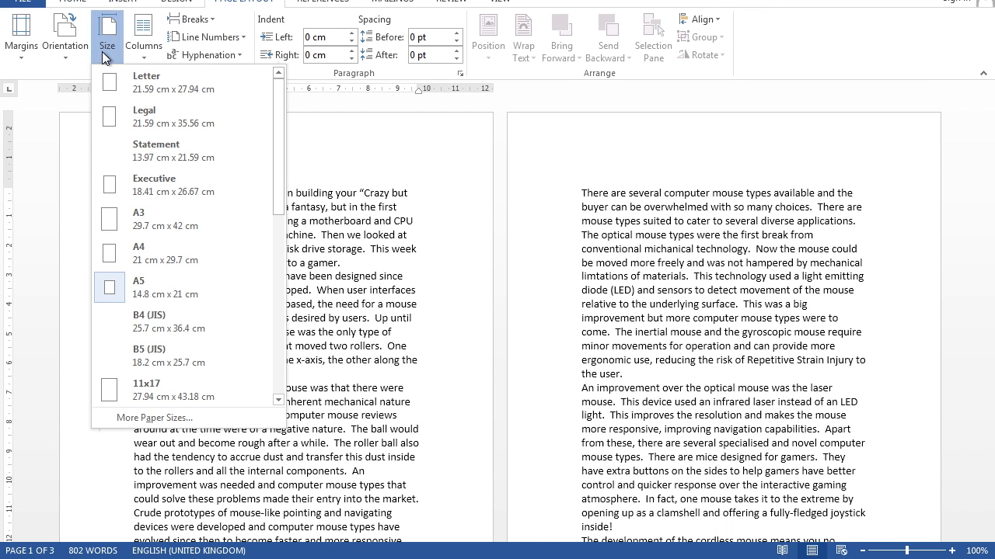
click(126, 253)
click(68, 50)
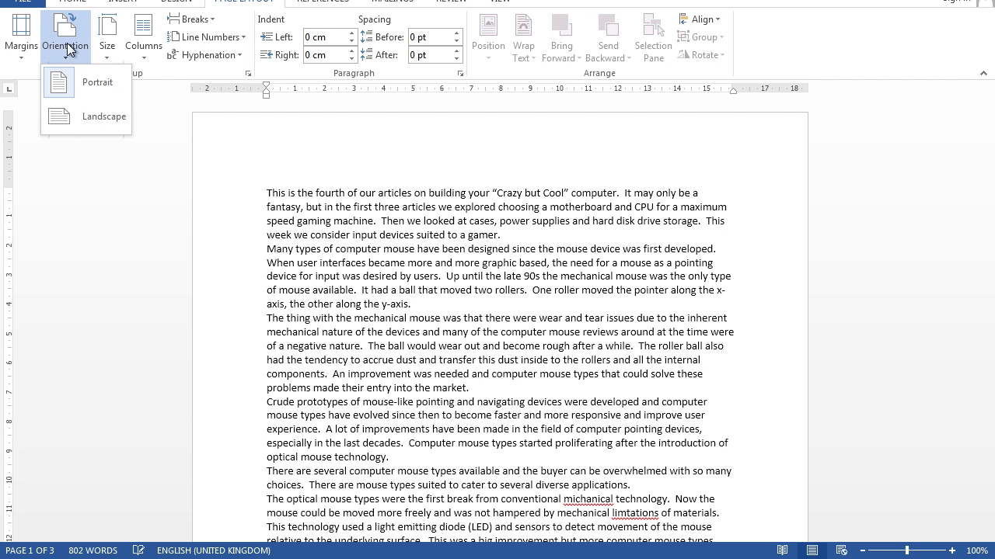
click(70, 118)
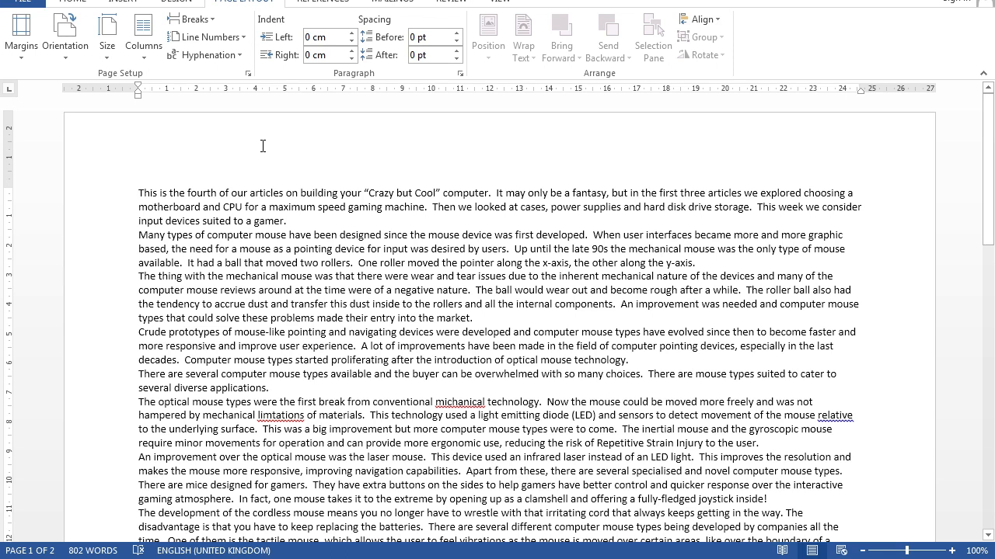
Step: Set the page's top and bottom margins to 2 cm in Page Setup
click(23, 48)
click(78, 436)
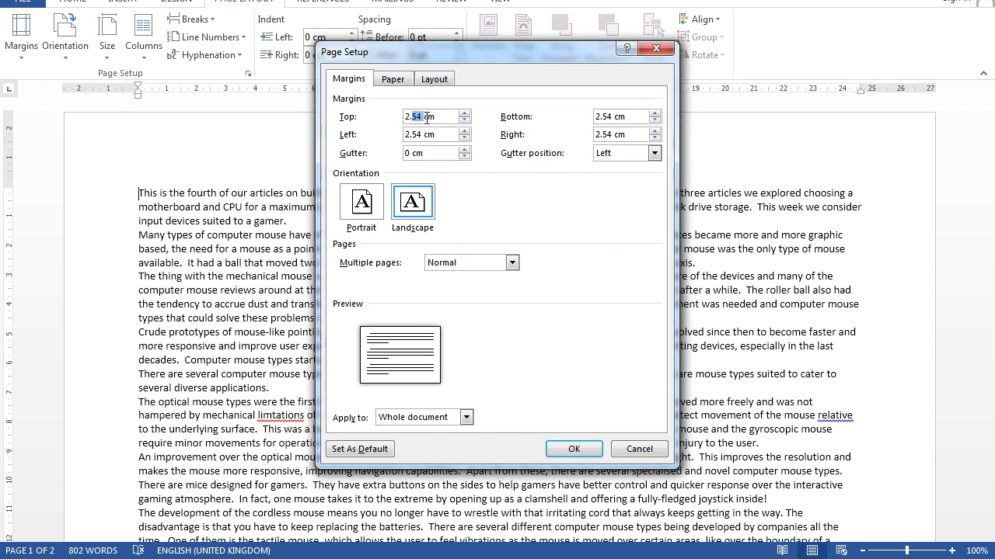
drag(424, 117, 383, 118)
text(2)
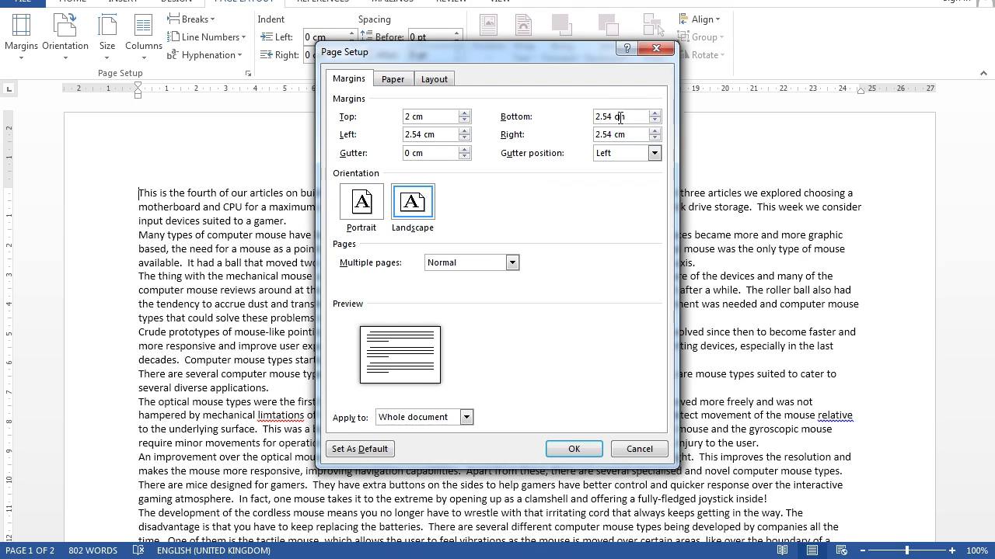
drag(613, 116, 591, 116)
text(2)
Step: Set the left and right margins to 1.5 cm and let Word fix margins outside the printable area
drag(421, 135, 404, 136)
text(1.5)
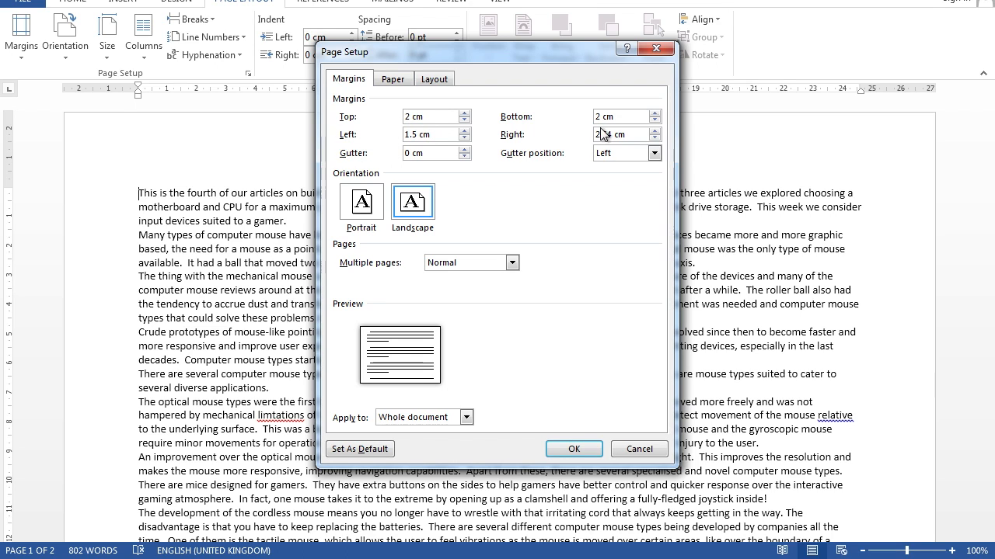
drag(612, 134, 573, 134)
text(1.5)
click(570, 449)
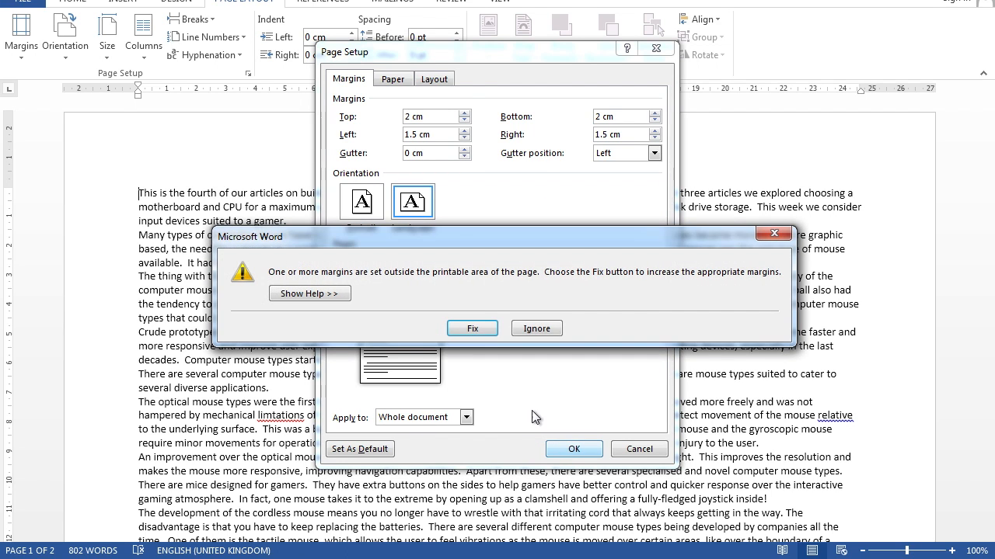
click(465, 328)
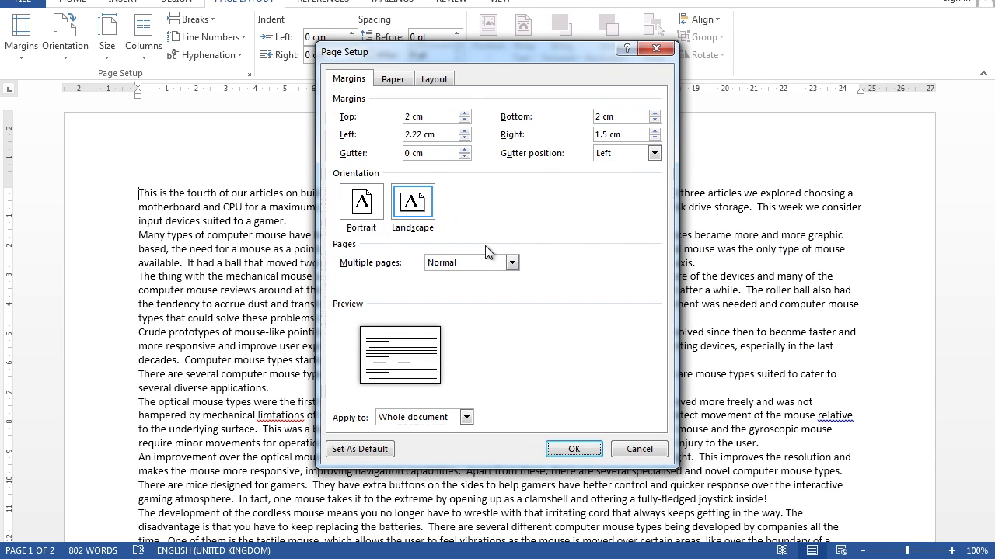
Step: Set the left margin to 1.5 cm again and apply the page setup, ignoring the printable-area warning
click(368, 136)
text(1.5)
click(561, 452)
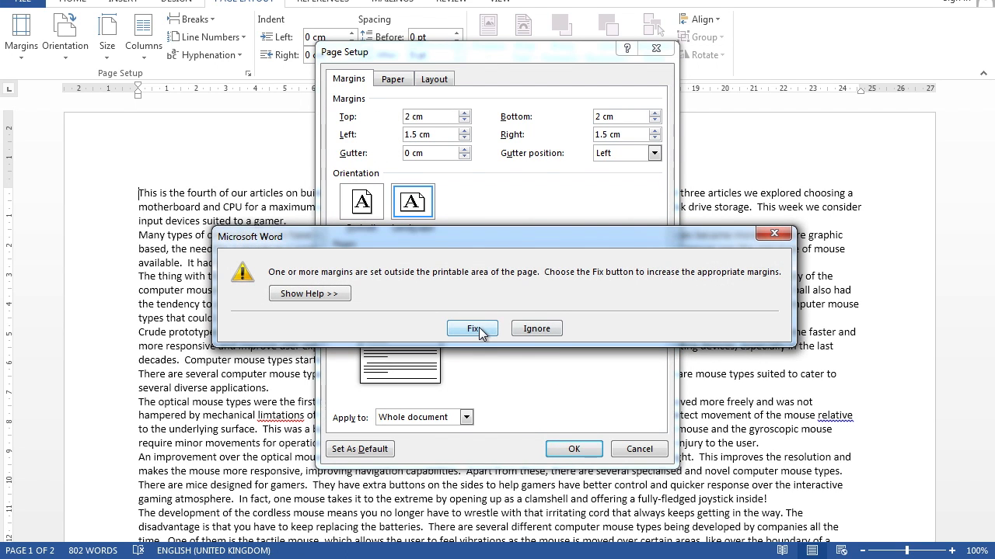
click(530, 324)
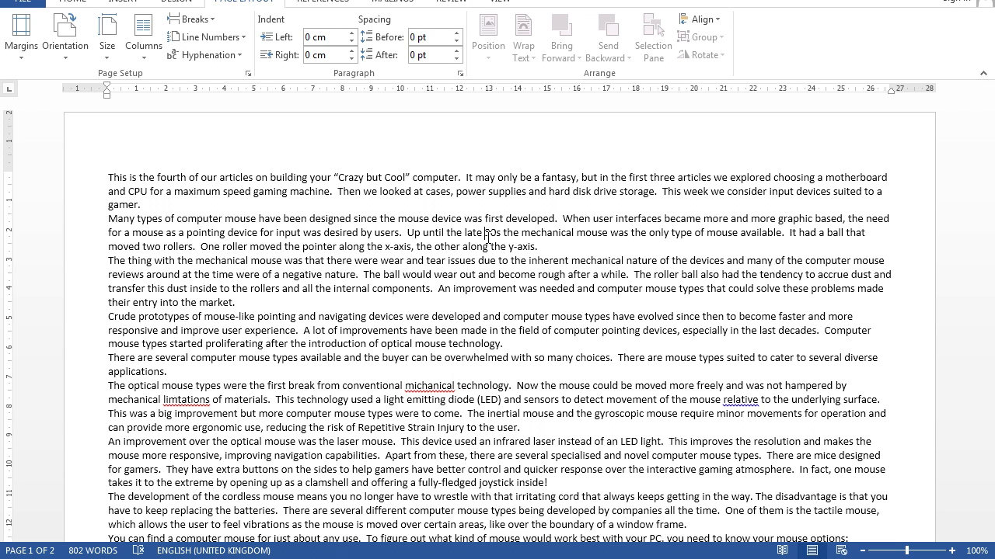
Step: Capture a screenshot of the Page Setup margin and orientation settings and paste it into the blank Document1
click(248, 73)
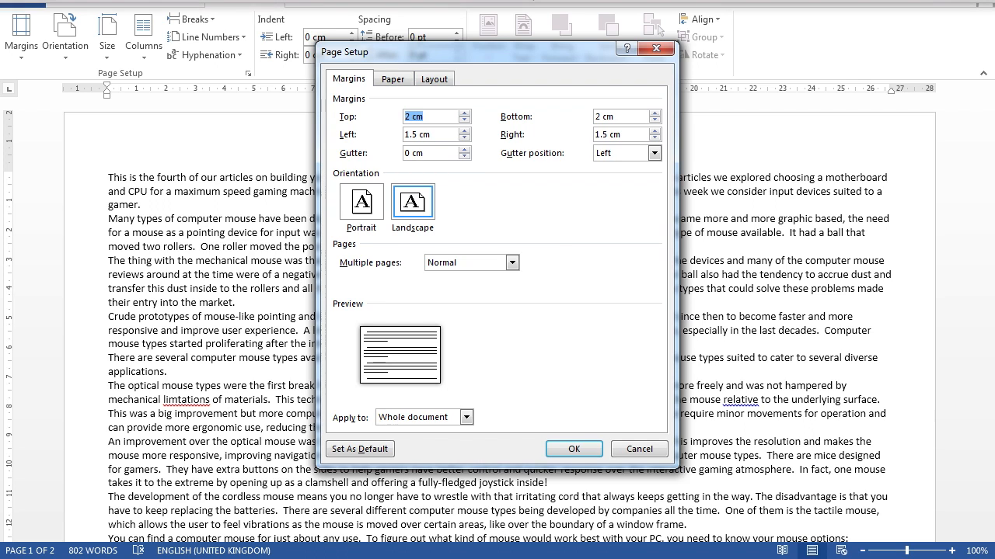
click(289, 1)
mouse_move(332, 97)
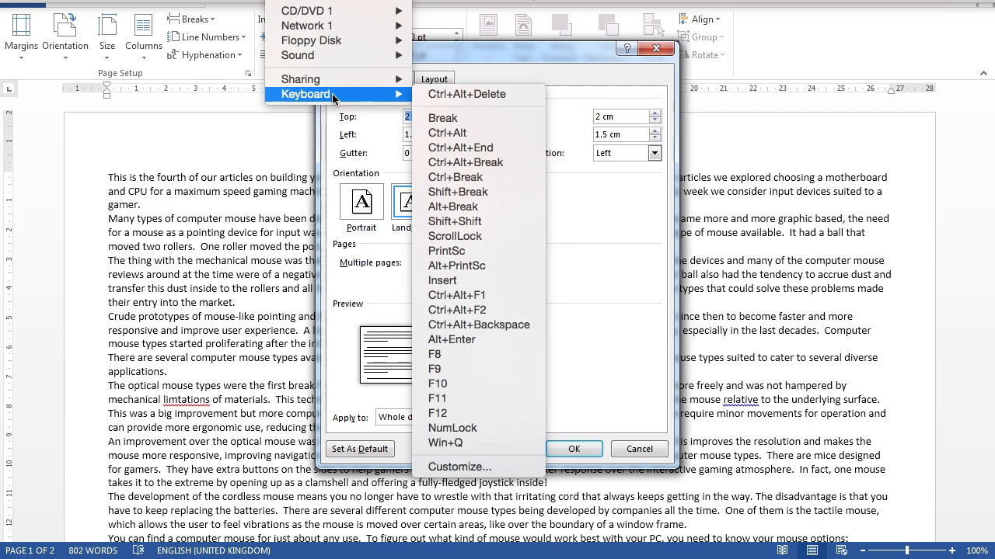
click(473, 250)
click(557, 453)
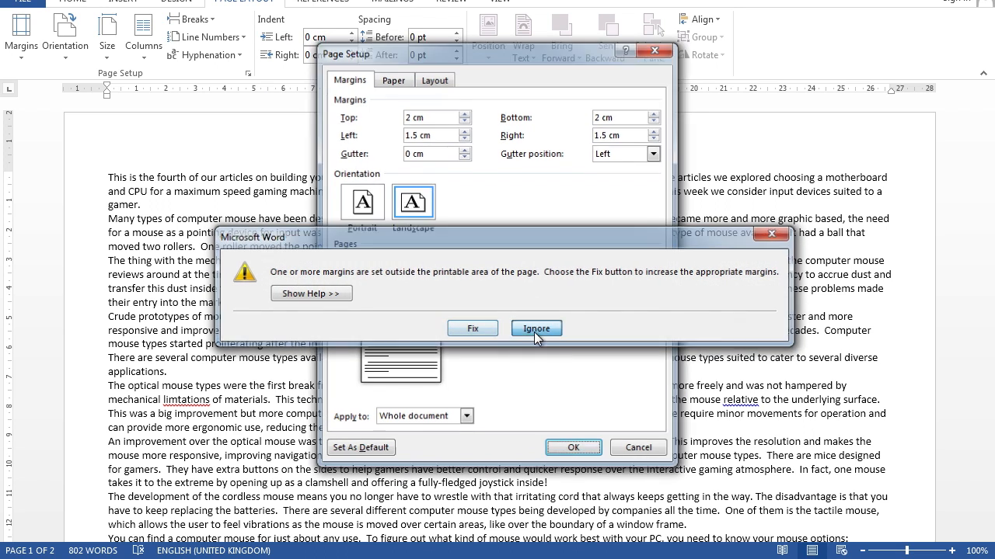
click(514, 329)
click(251, 471)
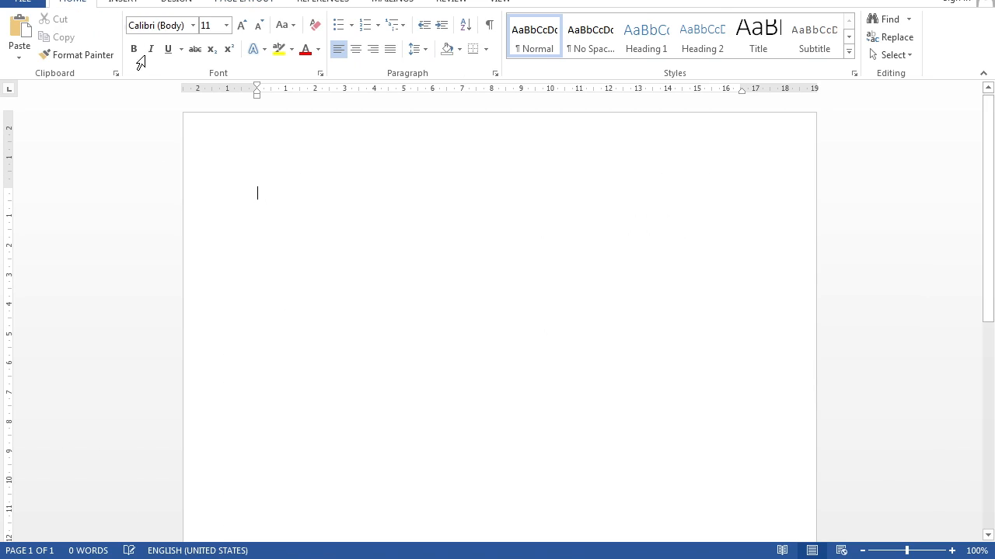
key(ctrl+v)
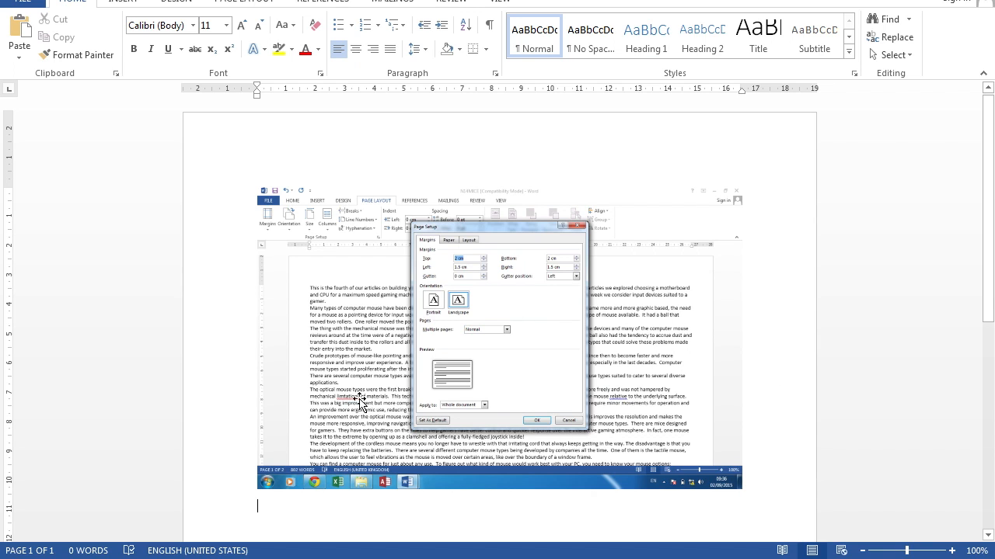
Step: Capture a screenshot of N14MICE's paper size settings in Page Setup, then apply the dialog, ignoring the margin warning
click(248, 502)
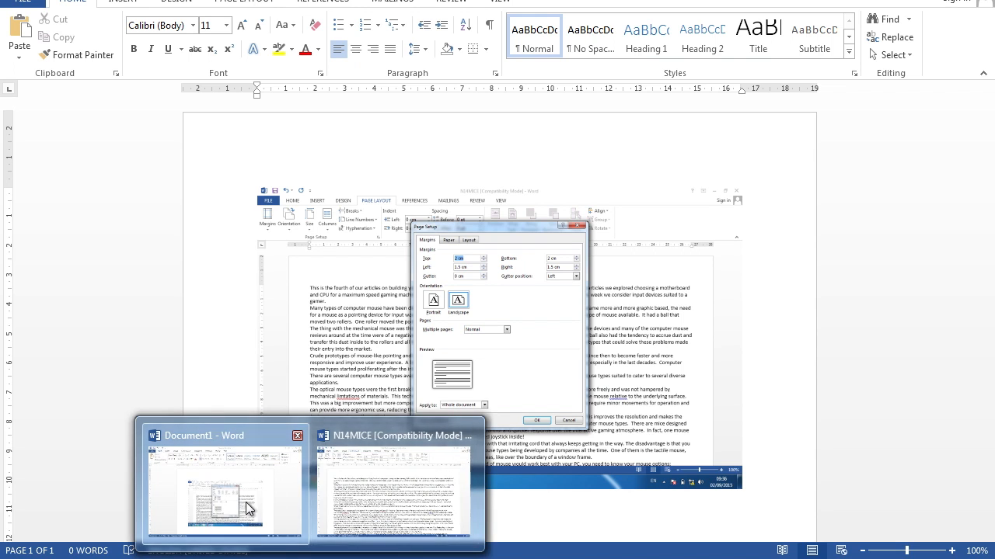
click(396, 512)
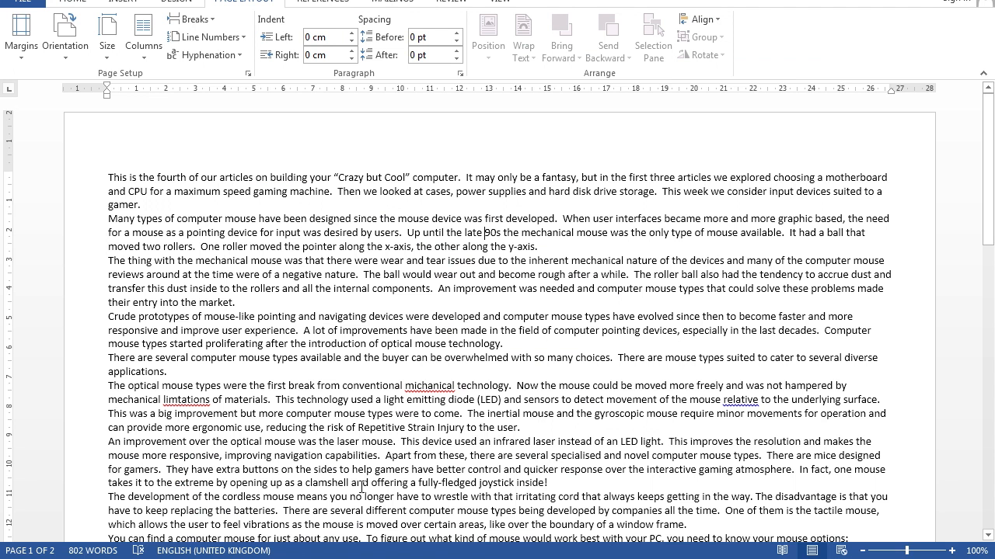
click(248, 72)
click(392, 79)
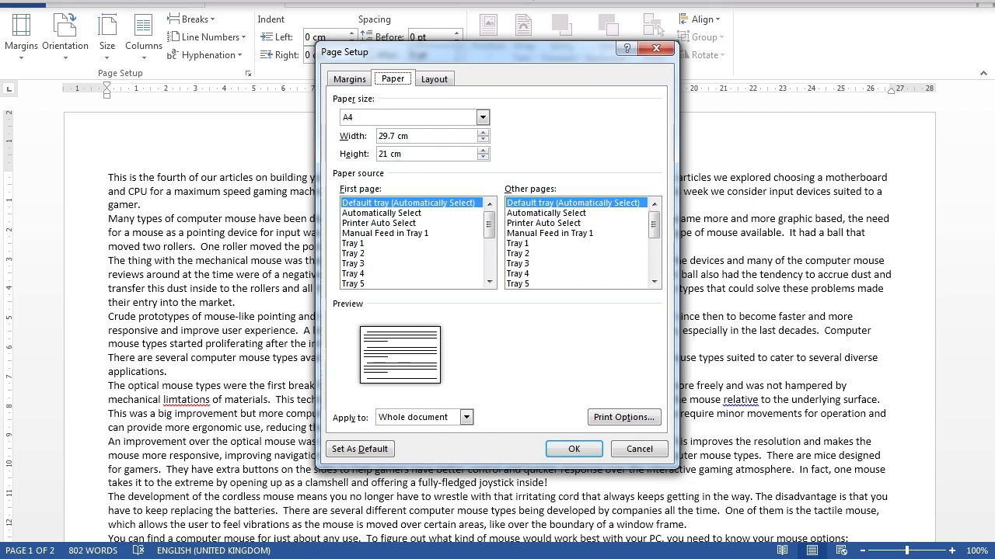
click(292, 0)
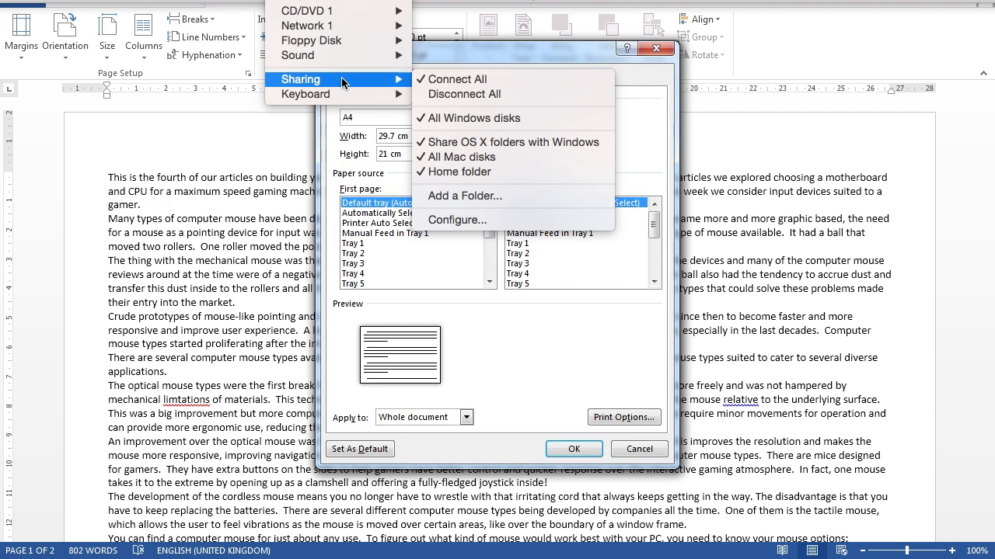
mouse_move(342, 94)
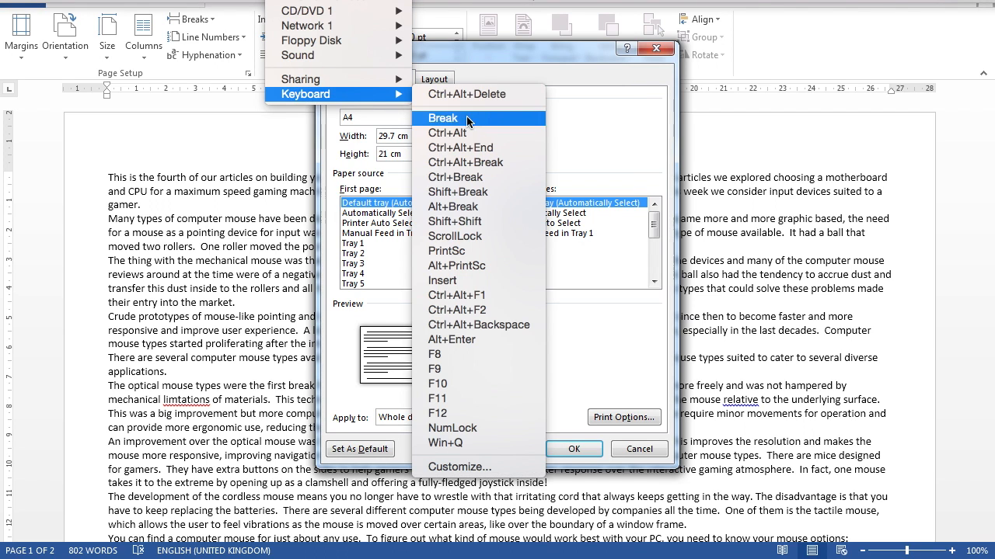
click(461, 250)
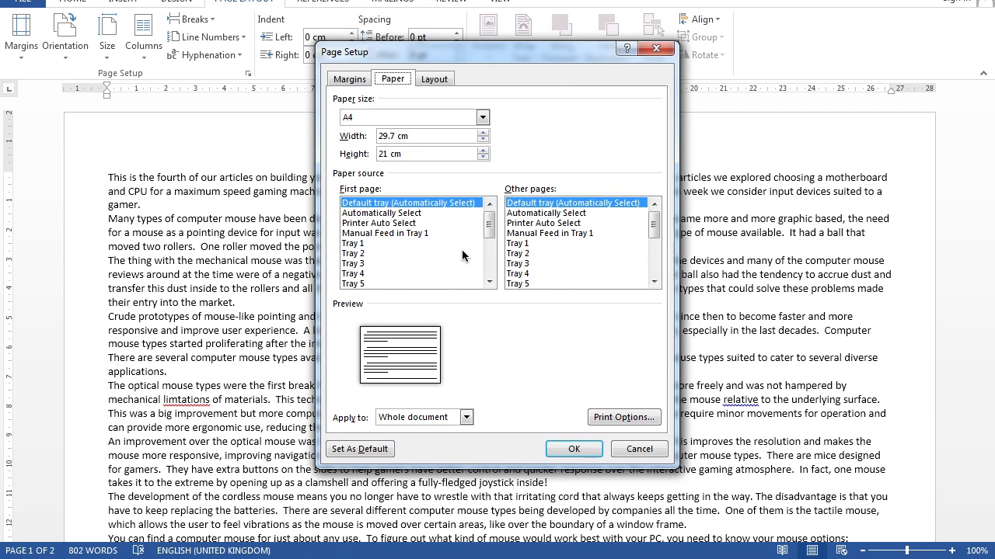
click(574, 449)
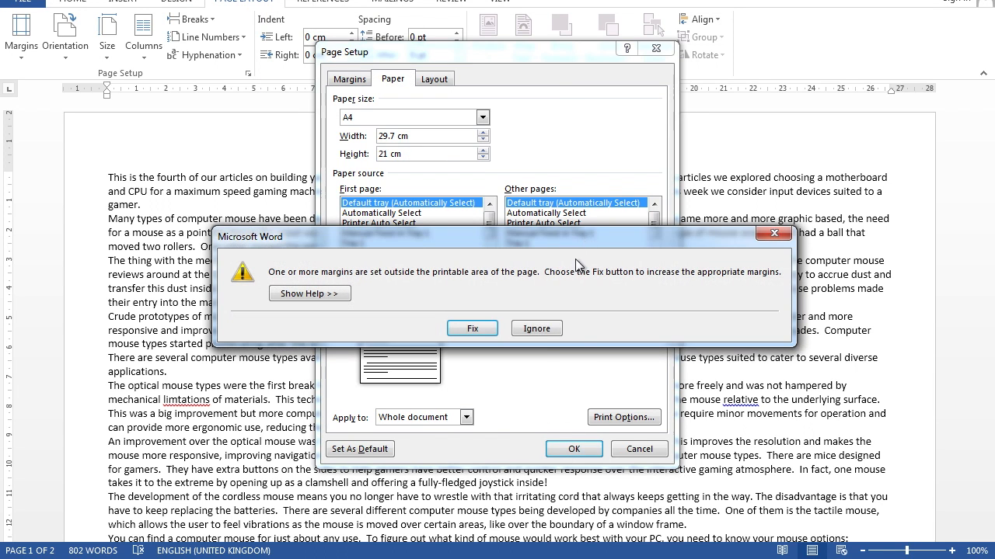
click(536, 333)
Step: Paste the paper size screenshot into Document1 below the margins screenshot
mouse_move(308, 558)
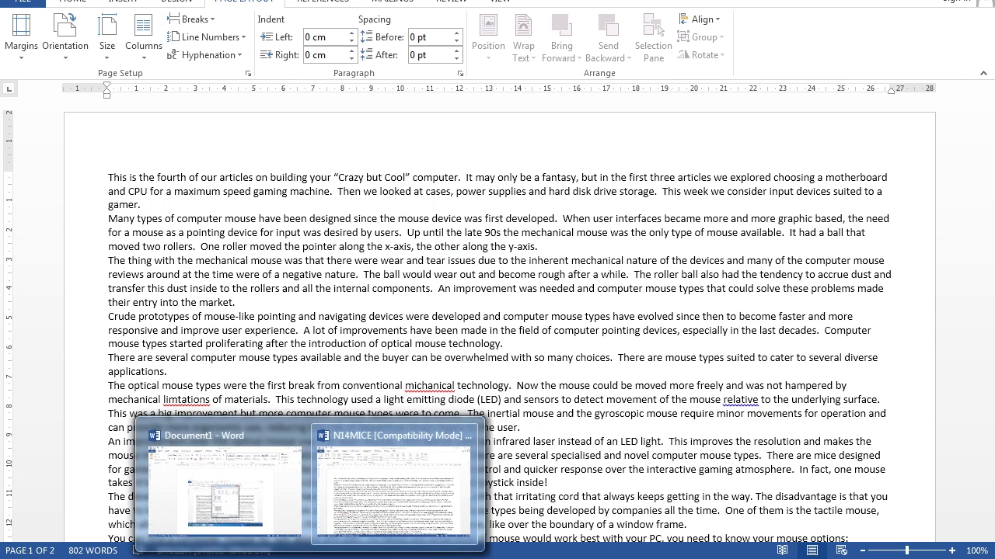
click(233, 515)
click(22, 31)
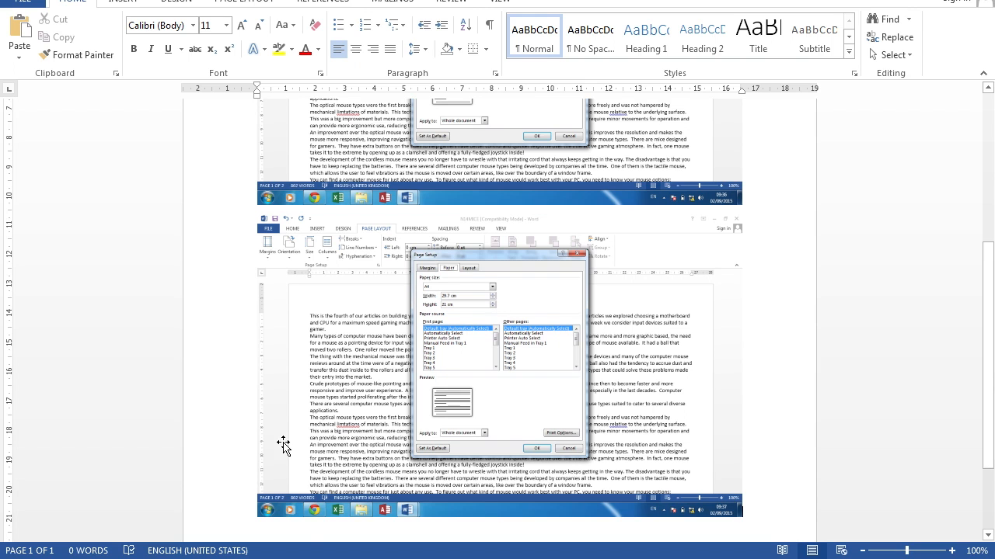
Step: Switch to the N14MICE document and save it as N14MICENEW in the desktop folder 0417_w14_su_2, keeping the Word Document type
mouse_move(347, 558)
click(346, 534)
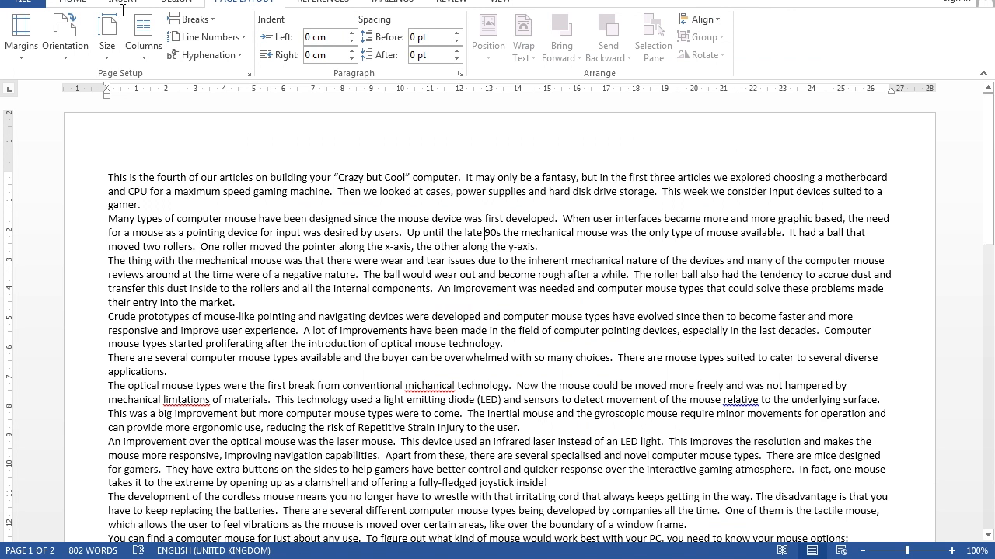
click(23, 5)
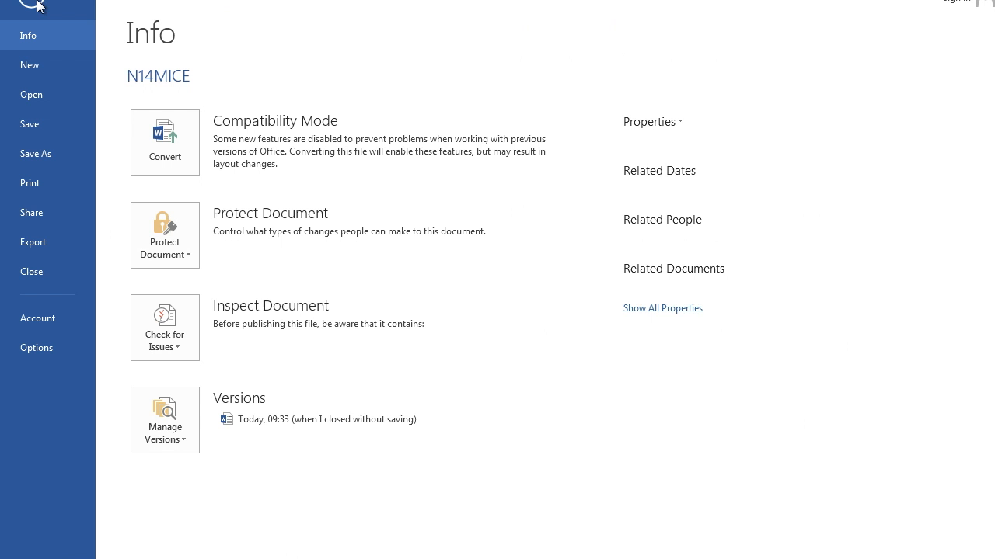
click(52, 155)
click(411, 400)
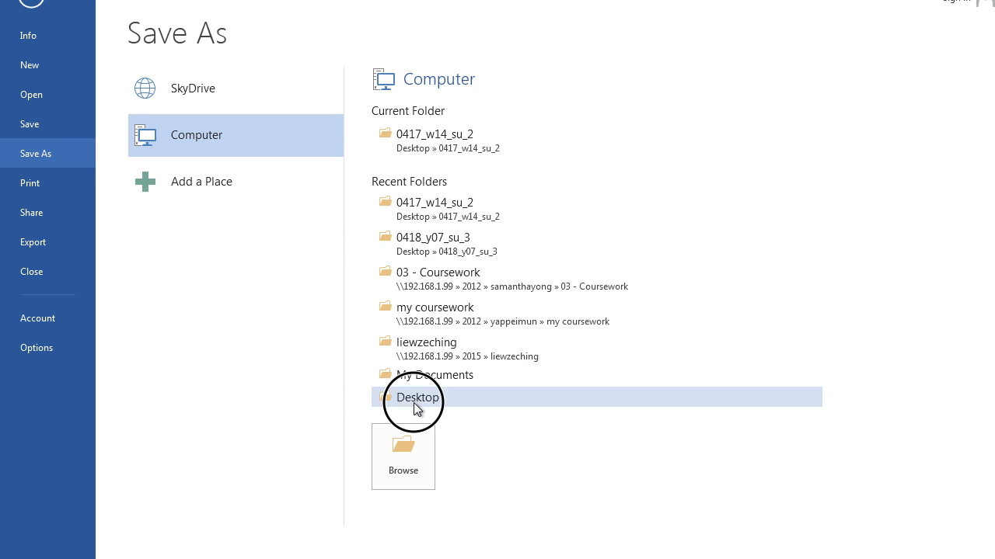
double_click(205, 78)
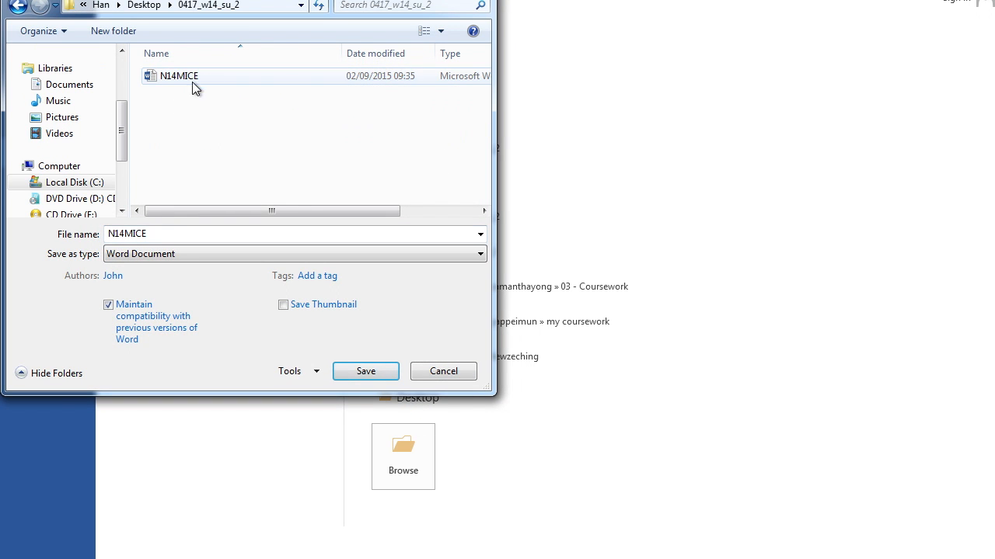
click(178, 237)
click(179, 237)
text(NEW)
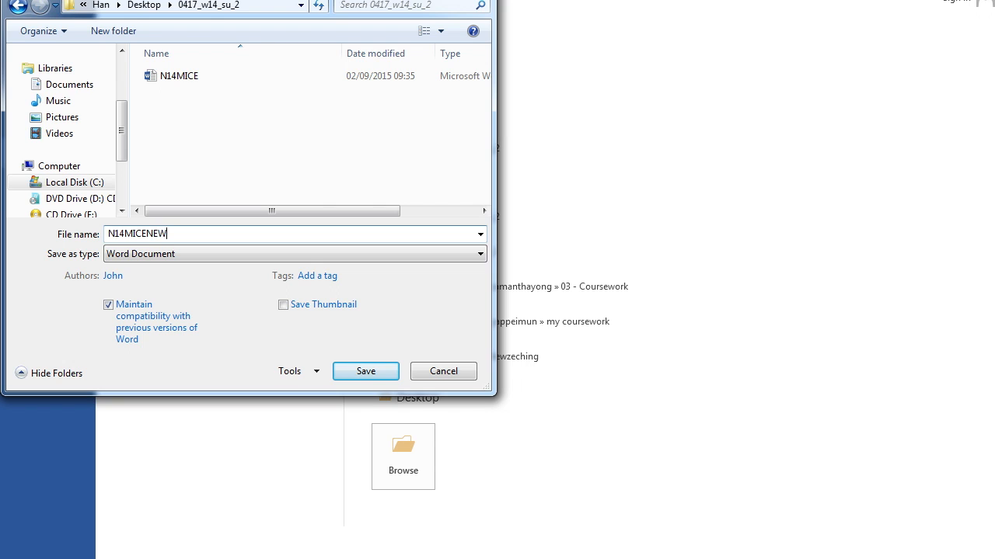
click(364, 372)
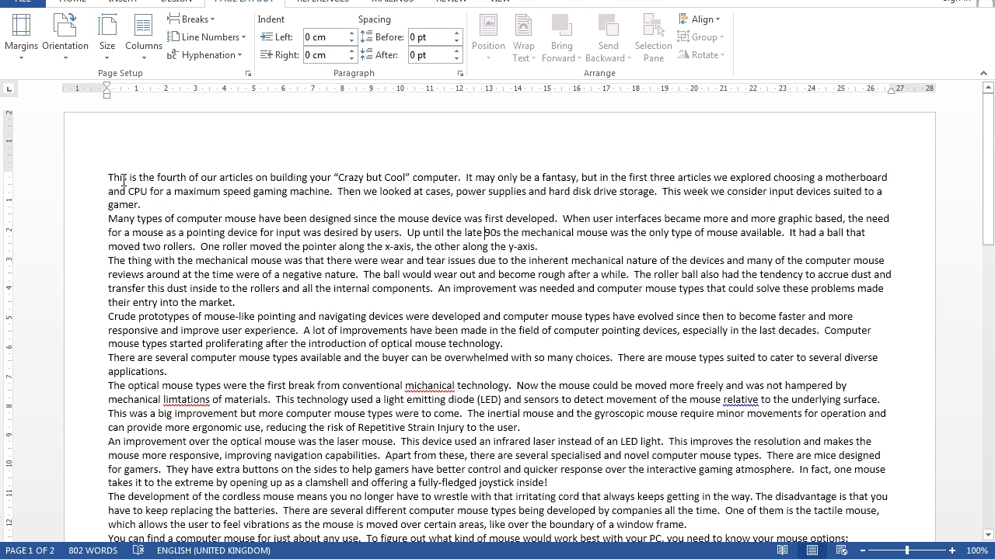
Step: Set the font of the entire document text to Times New Roman
key(ctrl+a)
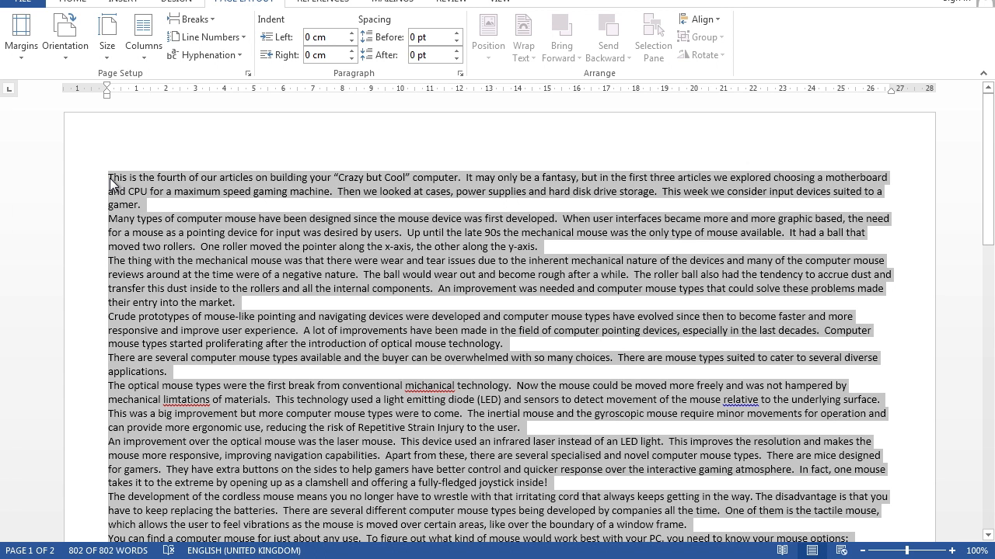
click(78, 2)
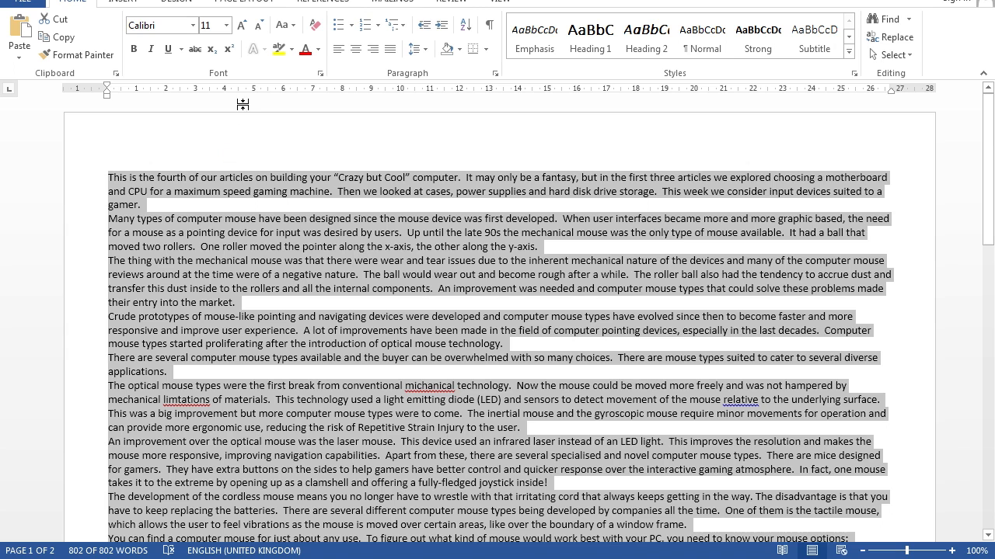
click(194, 25)
text(Times New Ro)
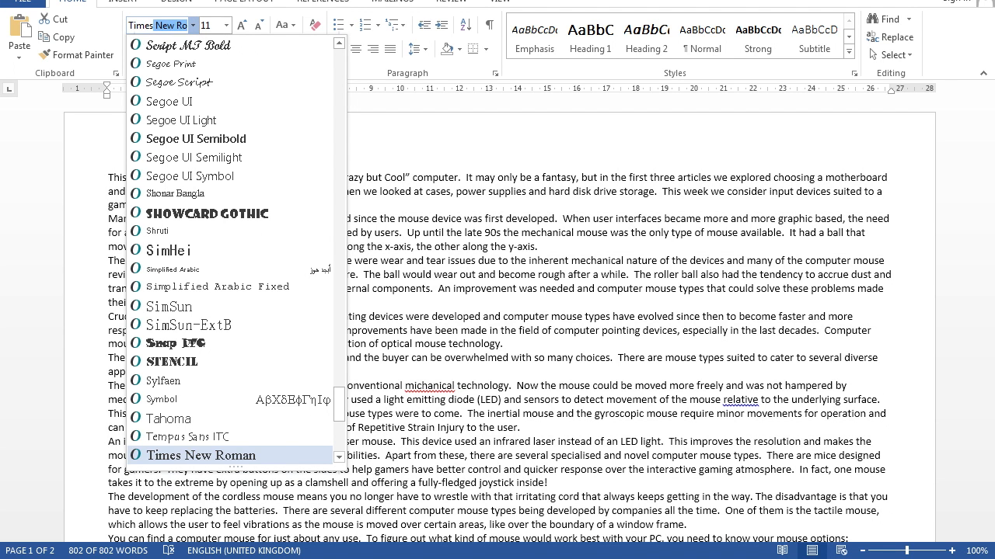
click(214, 455)
Step: Set the whole document's line spacing to 1.5 lines and justify all of its text
key(ctrl+a)
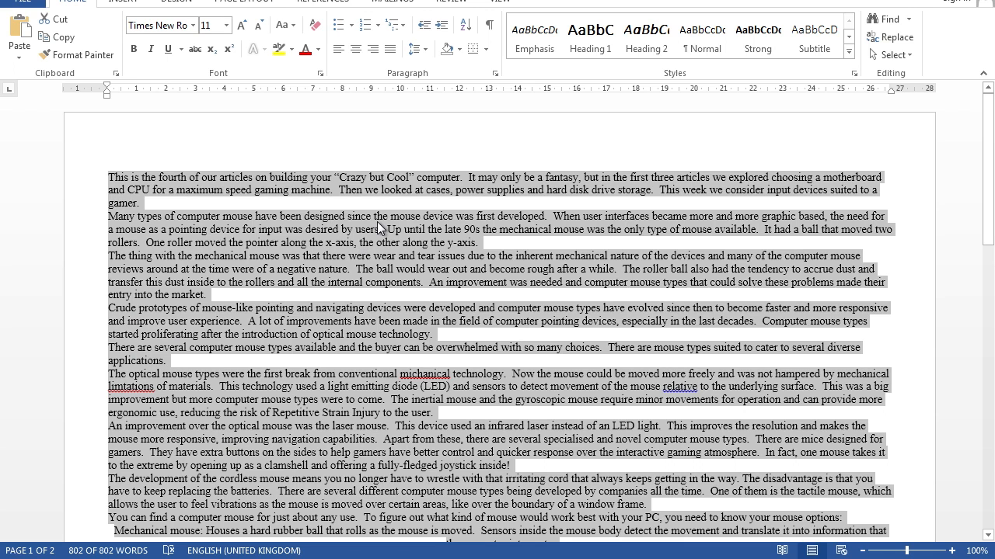
right_click(326, 245)
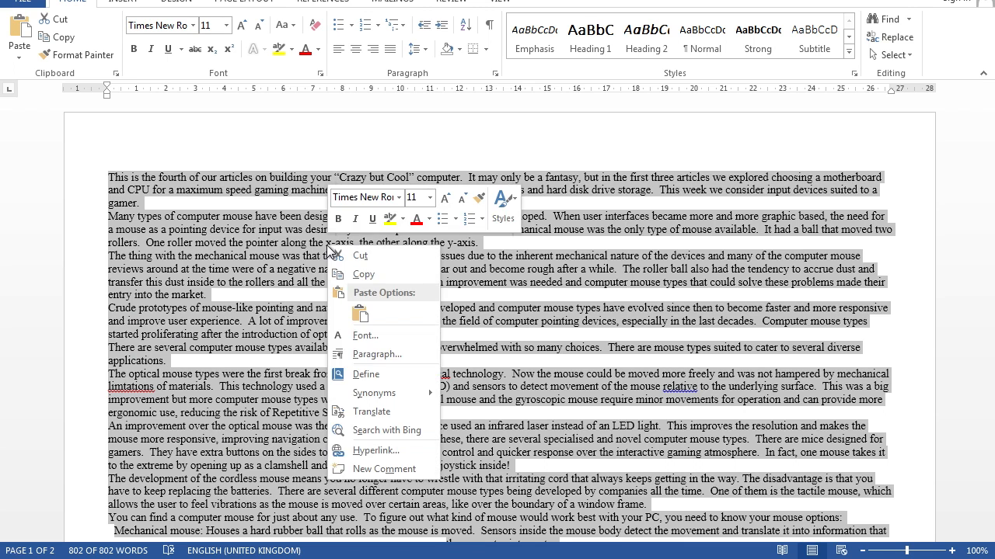
click(361, 356)
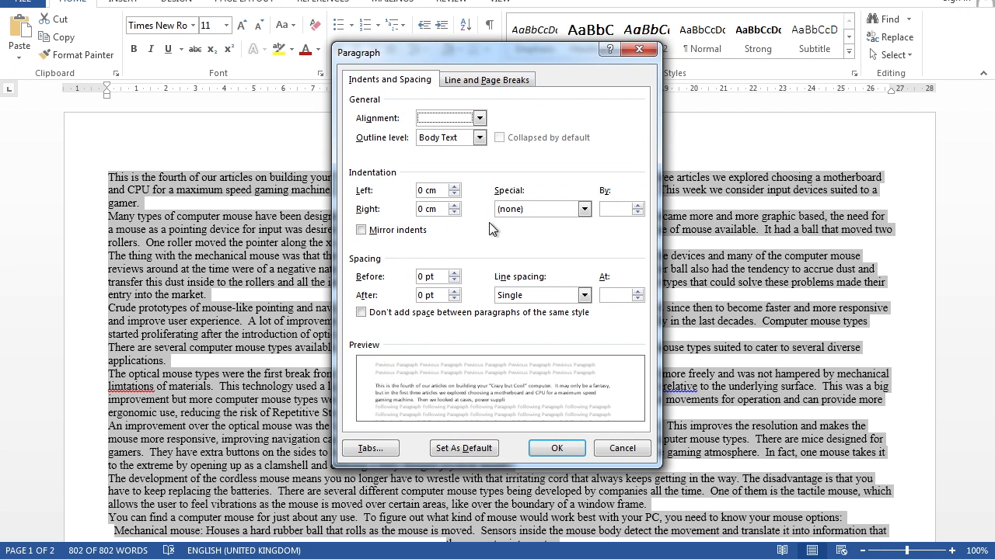
click(548, 296)
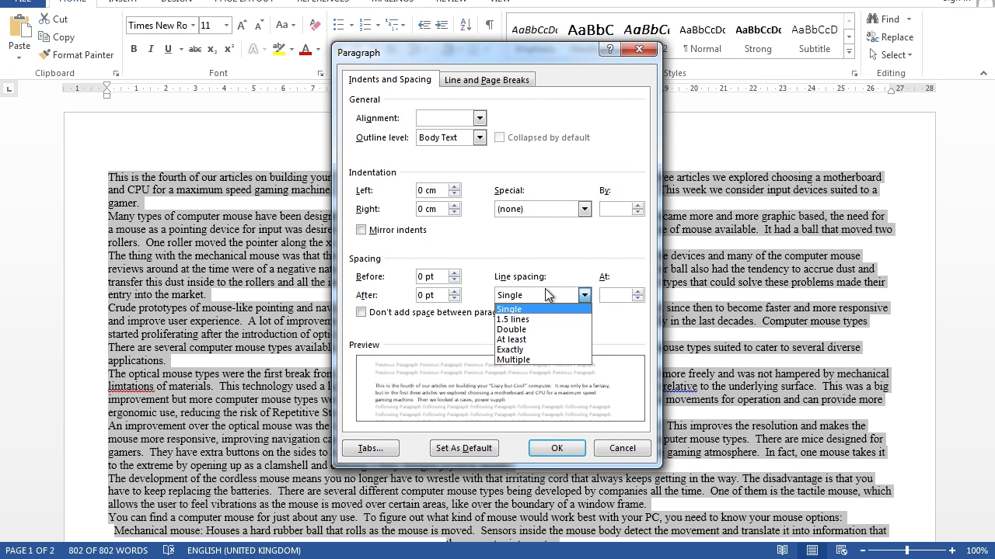
click(530, 321)
click(556, 447)
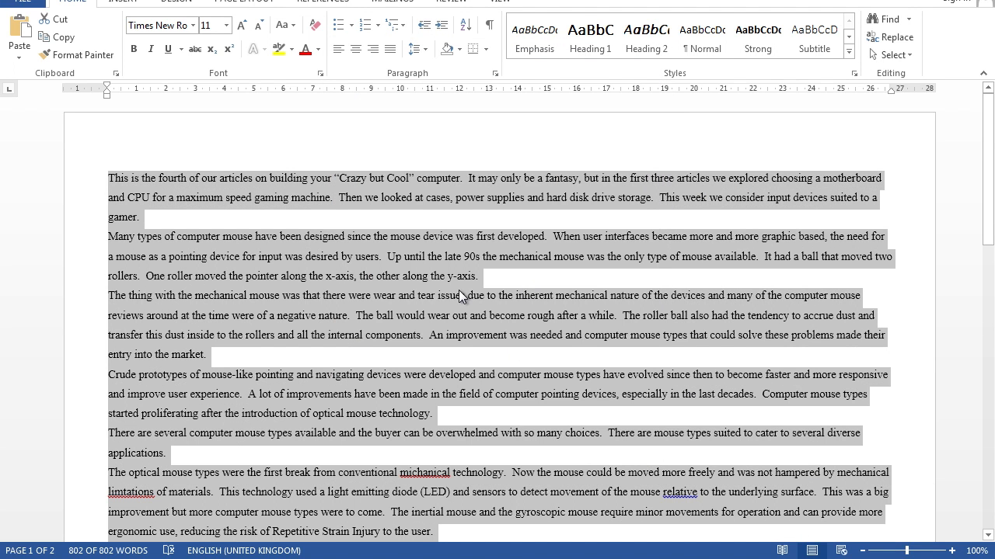
click(390, 49)
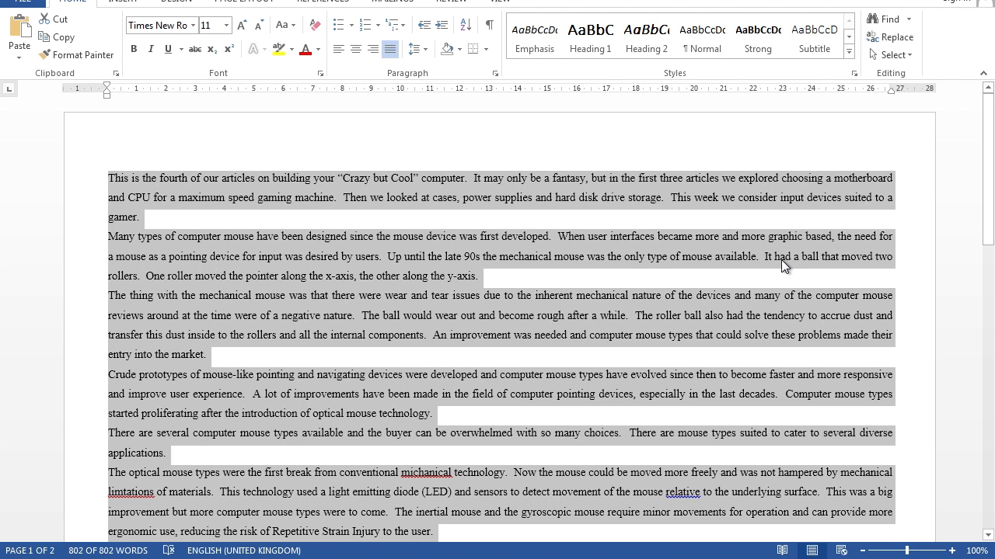
Step: Set the spacing after every paragraph in the document to 12 pt
right_click(493, 258)
click(543, 364)
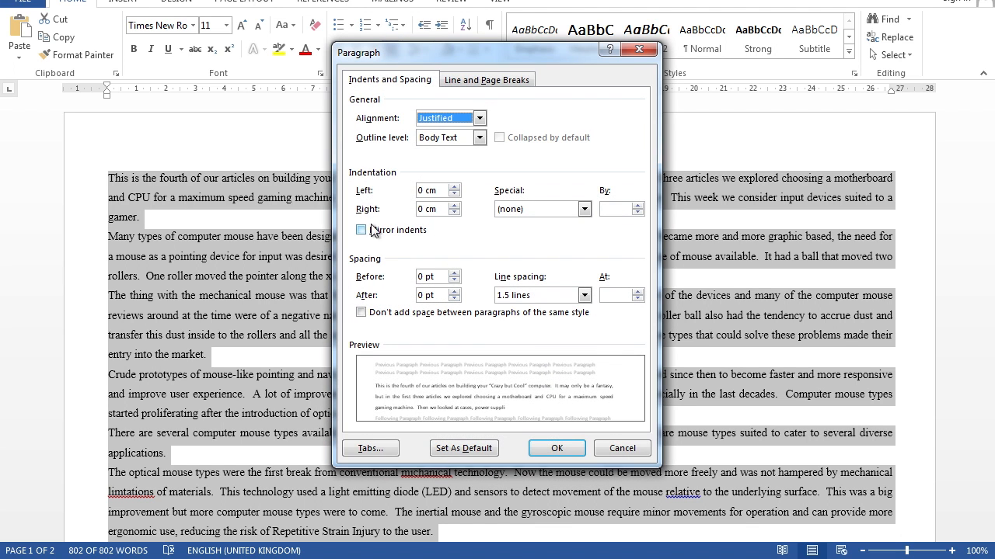
click(425, 295)
key(BackSpace)
text(12)
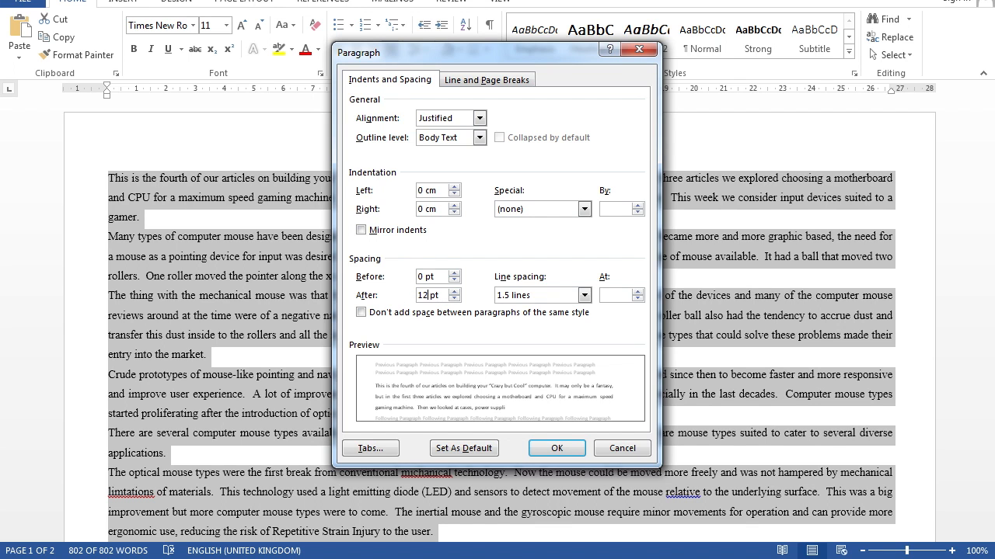
click(553, 449)
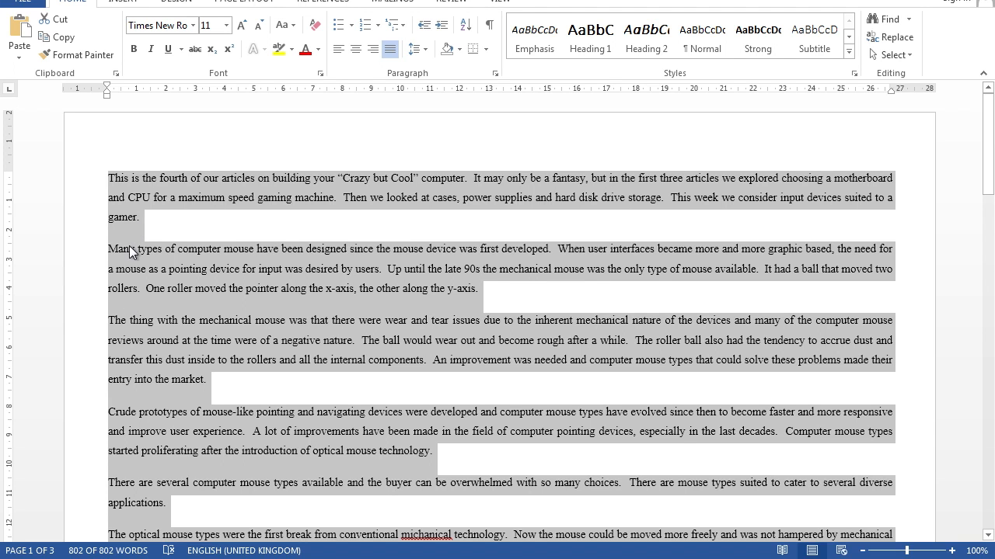
click(299, 246)
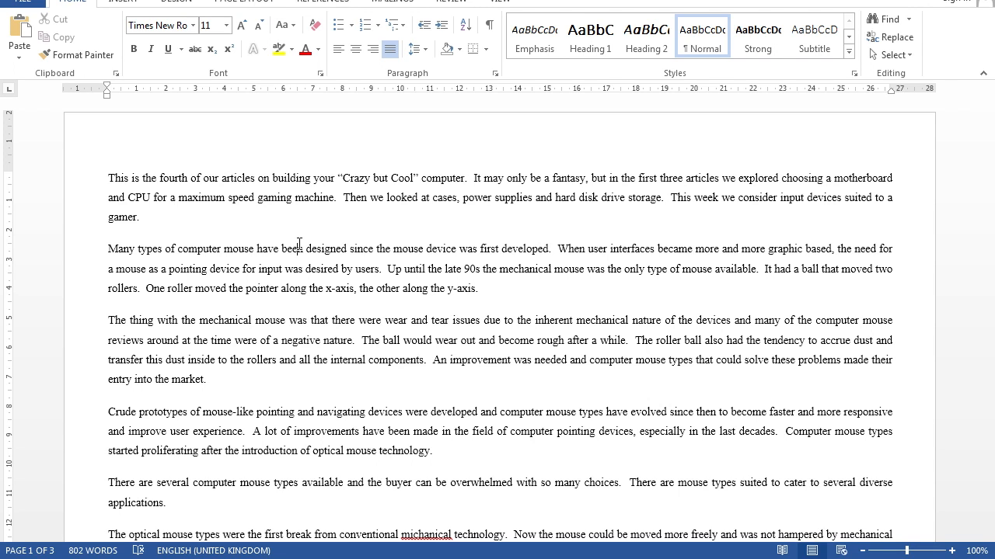
Step: Open the page header and move its centre tab stop to about 13 cm and its right tab stop to the right margin
double_click(336, 125)
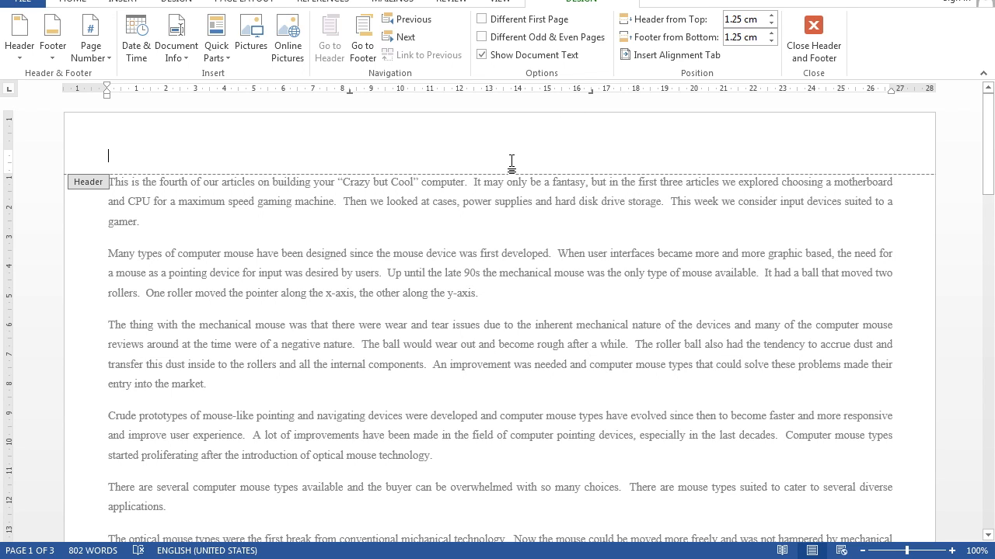
drag(592, 92, 892, 93)
drag(350, 91, 490, 97)
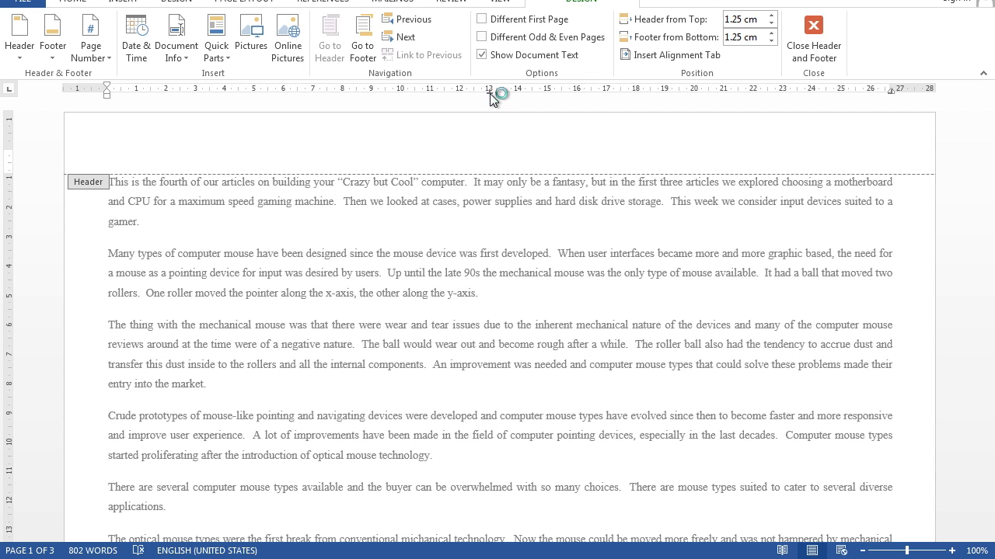
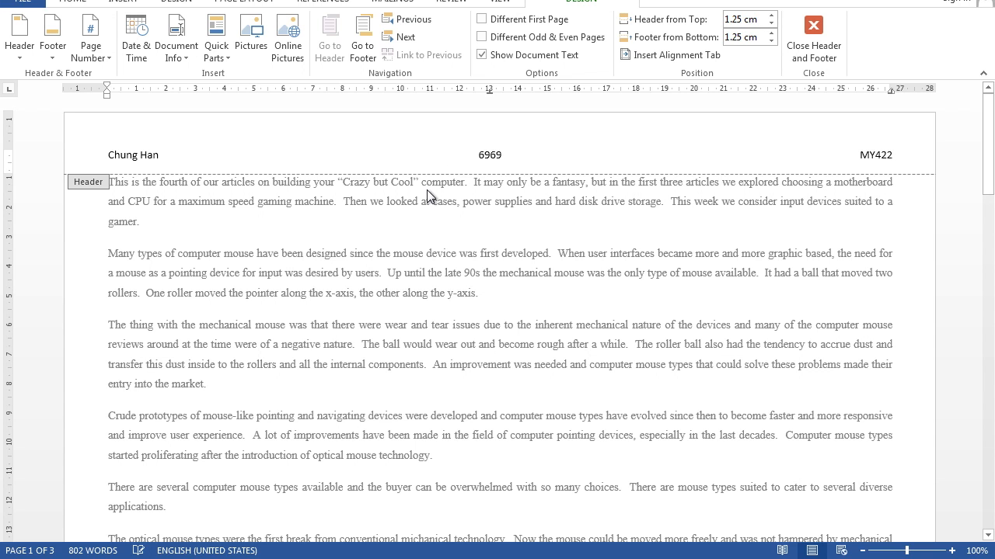
Step: Move the footer's tab stops to about 13 cm and the right margin, and insert the date left-aligned in 9/2/2015 format
scroll(427, 190, down, 5)
click(152, 420)
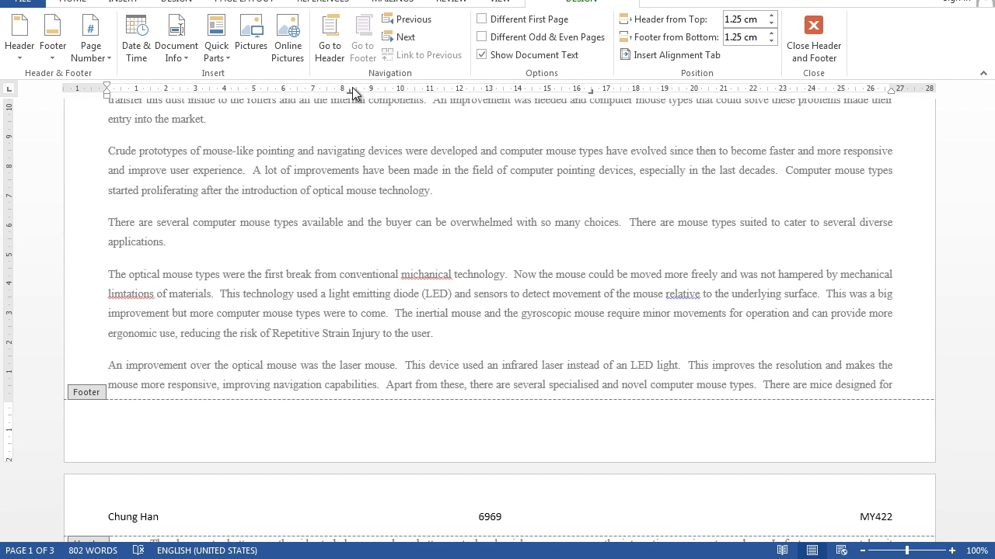
drag(591, 90, 891, 90)
drag(363, 90, 487, 93)
click(139, 36)
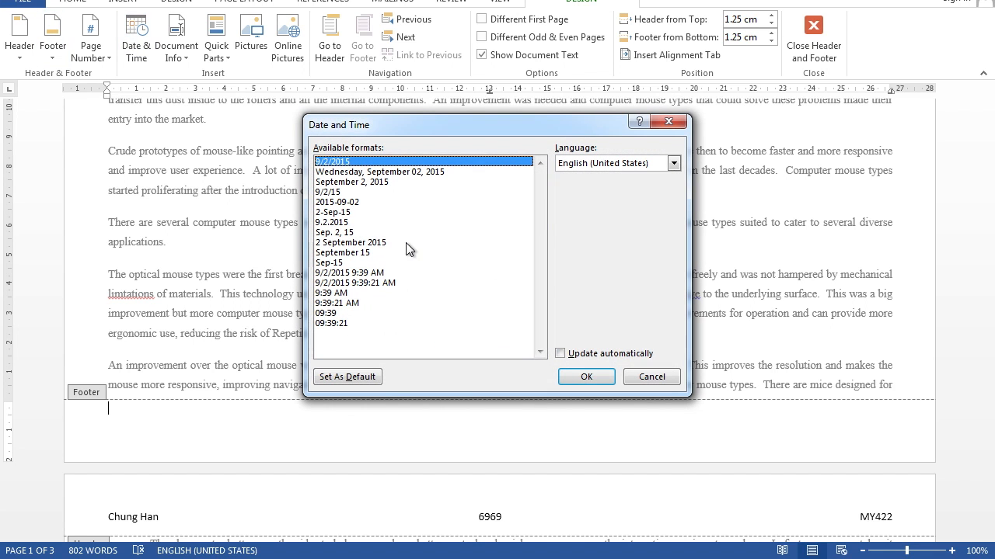
double_click(359, 165)
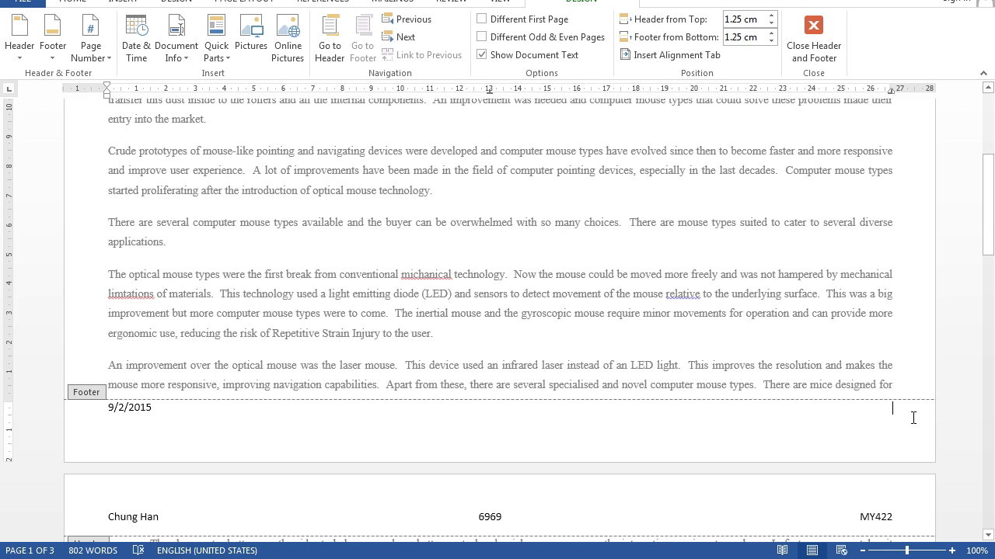
Step: Insert a FileName field including the path, right-aligned in the footer, and return to the document body
click(217, 51)
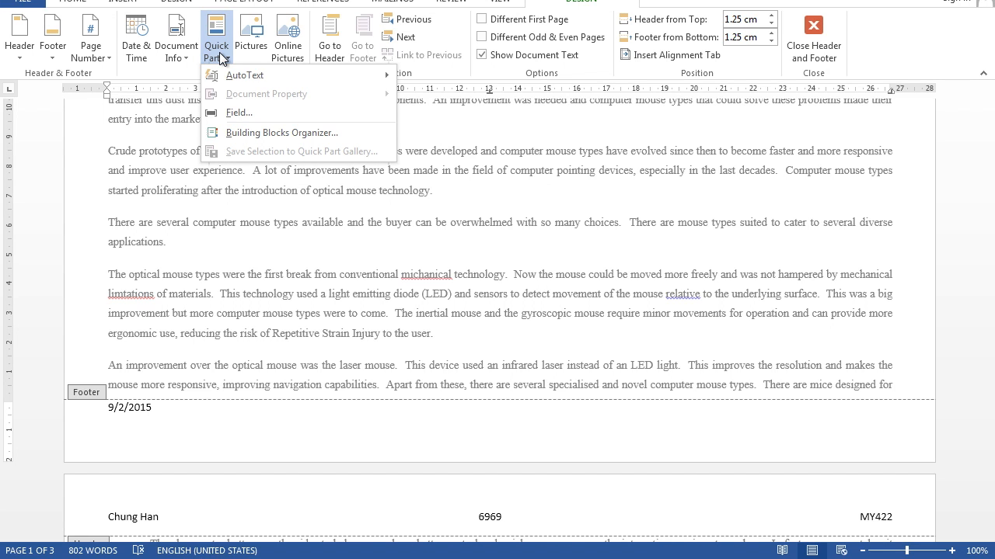
click(236, 112)
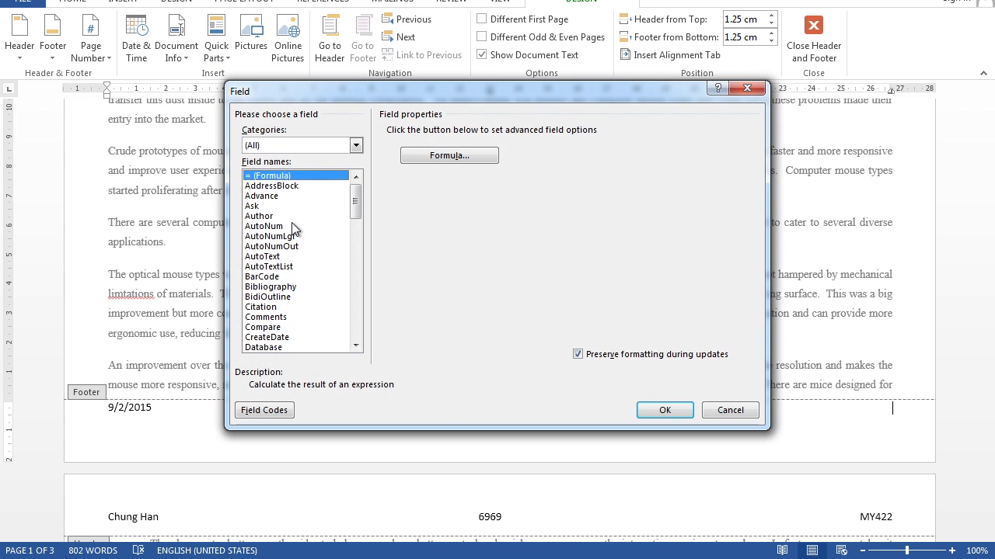
click(292, 226)
key(f)
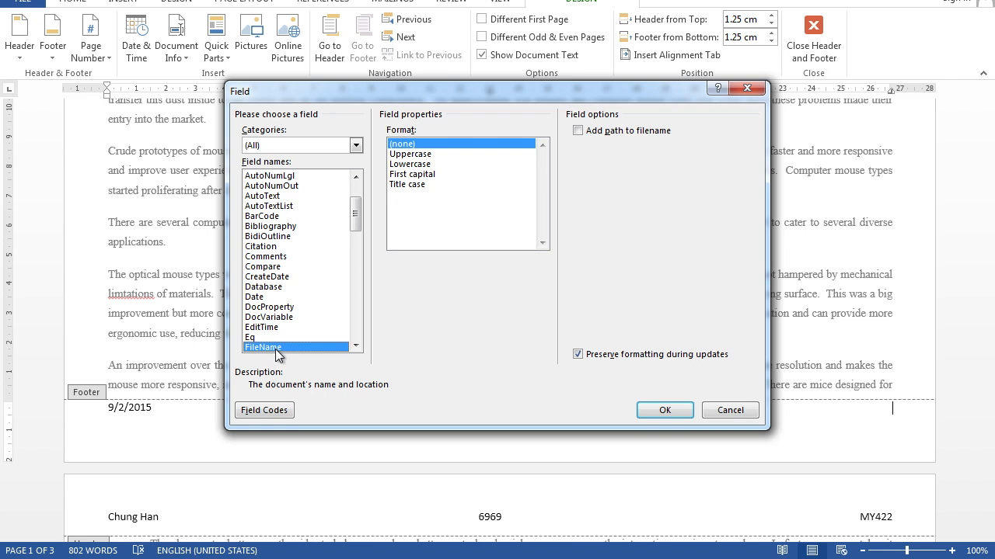
click(578, 132)
click(645, 411)
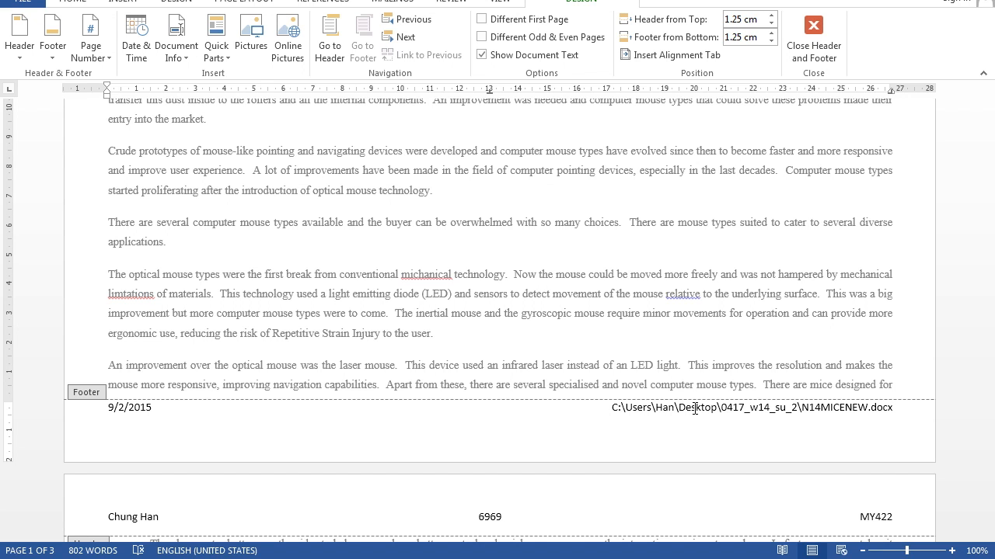
click(813, 28)
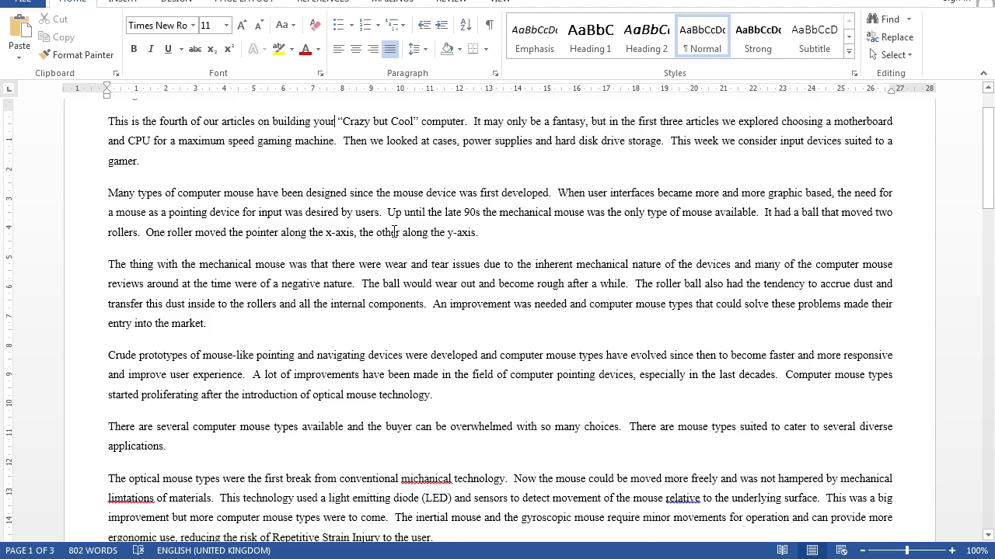
Step: Check the header and footer across the pages, and insert a blank line above the document's first paragraph
scroll(372, 220, down, 8)
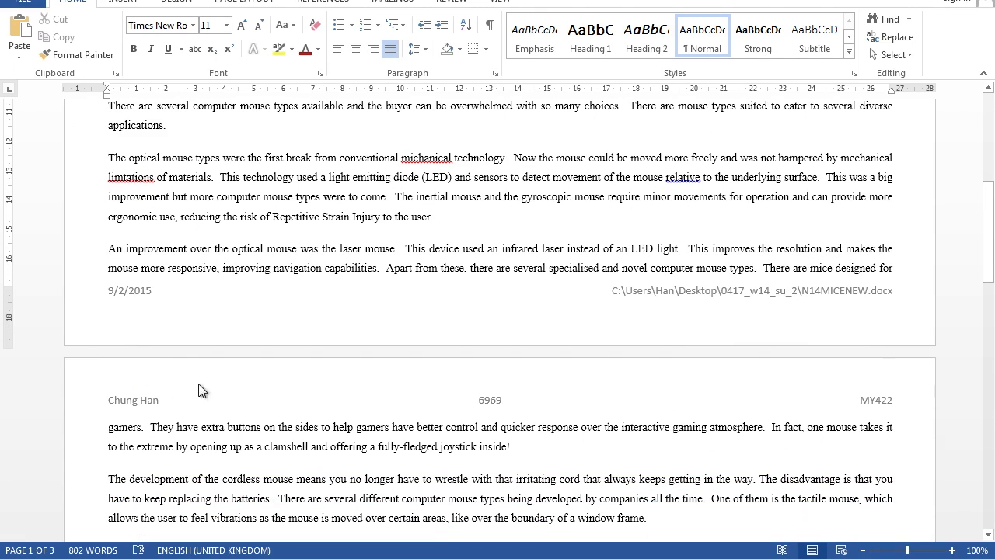
scroll(496, 362, down, 1)
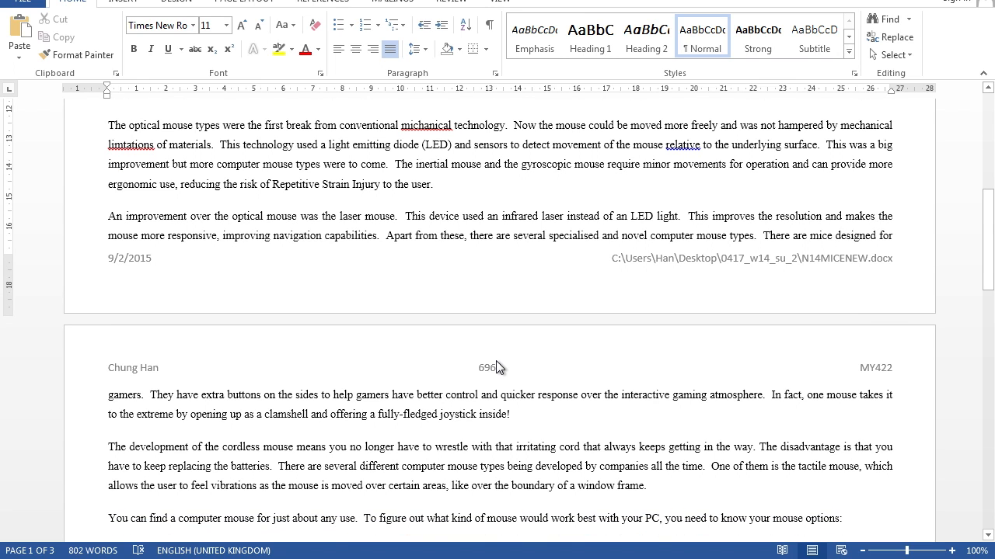
scroll(496, 360, up, 12)
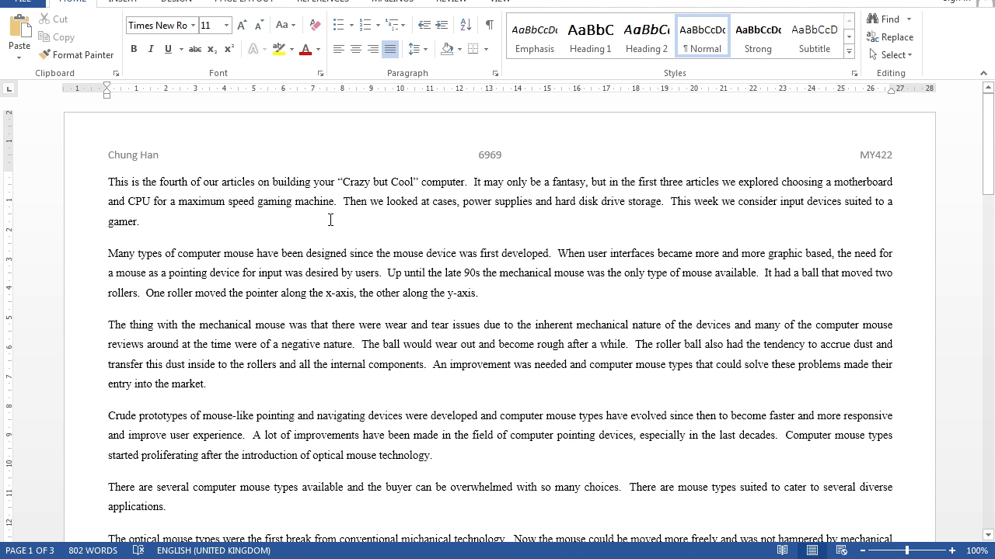
key(Return)
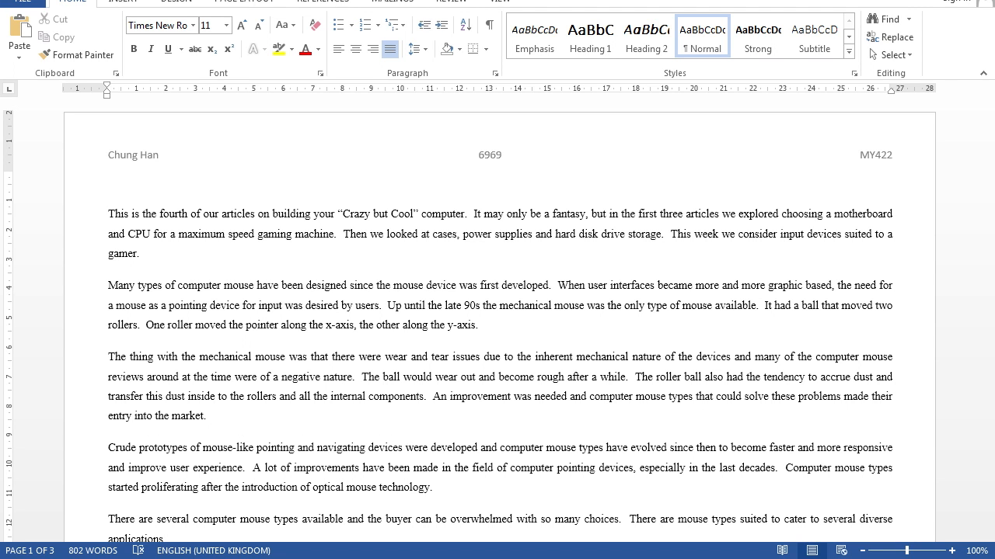
Step: Enter the title "Input devices for a gaming computer" on the blank line above the first paragraph and centre it
text(Input devices for a gaming computer)
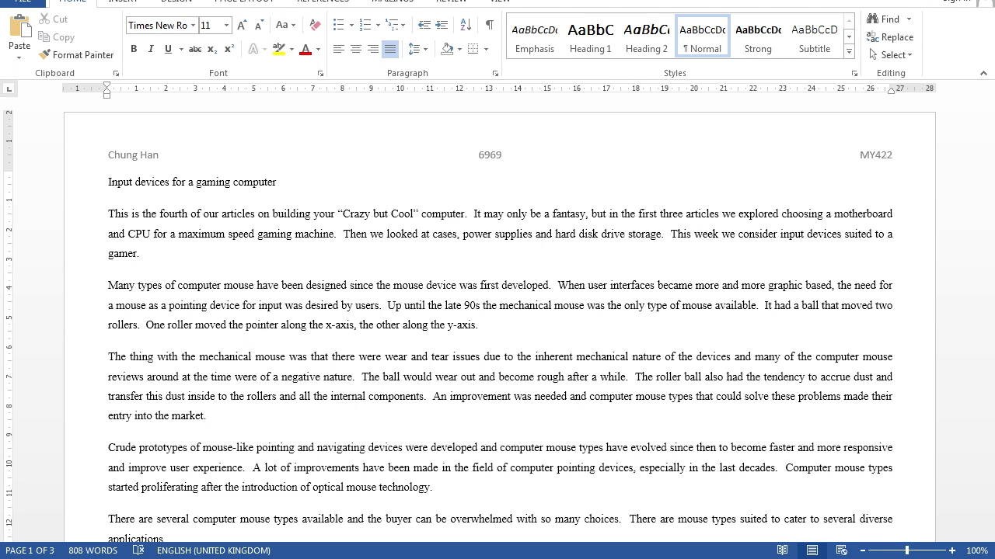
drag(289, 181, 92, 187)
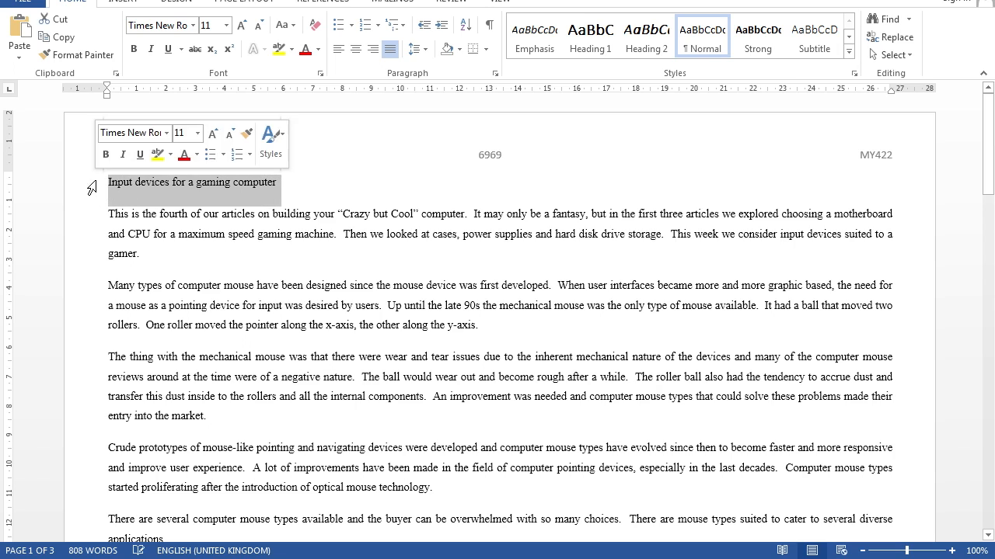
click(356, 49)
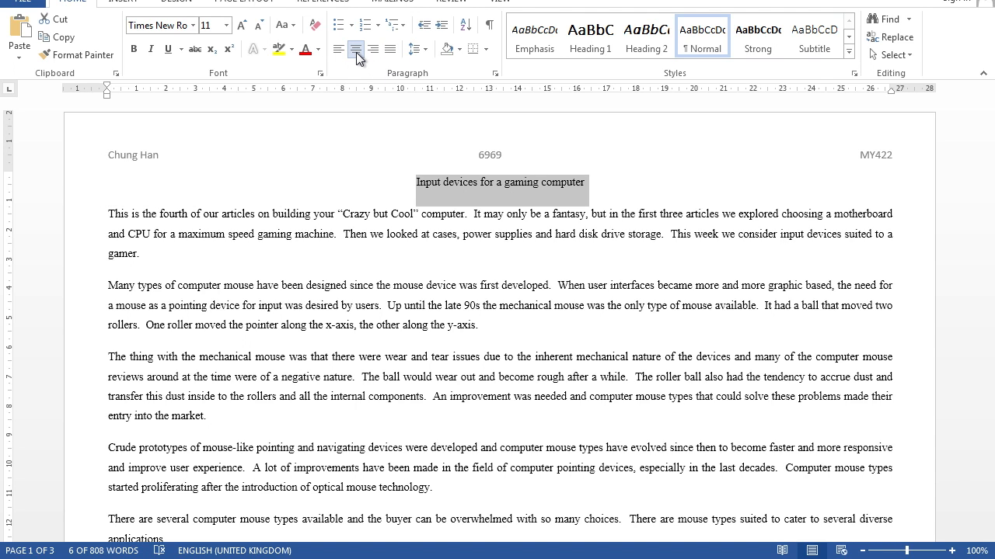
Step: Set the title's font to Arial at 36 points
click(212, 28)
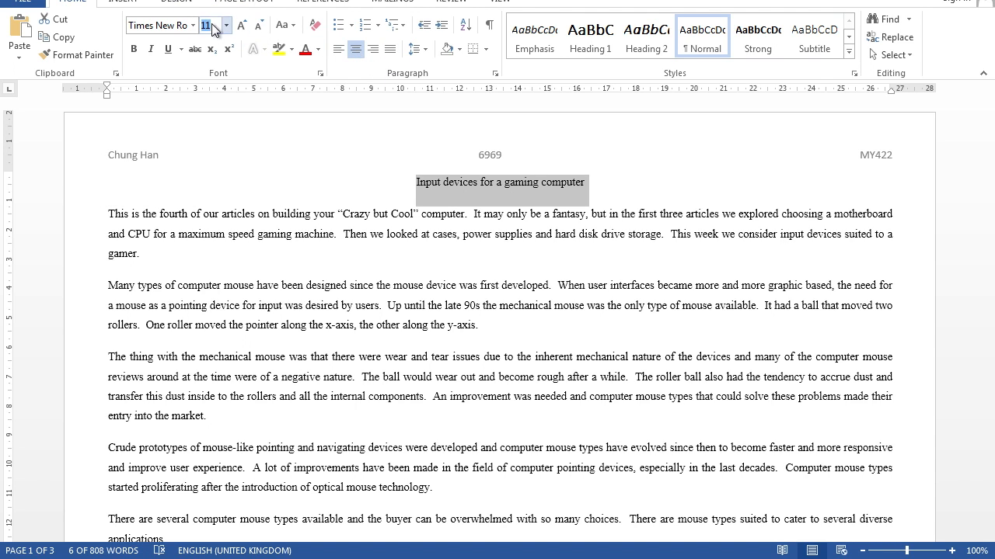
text(36)
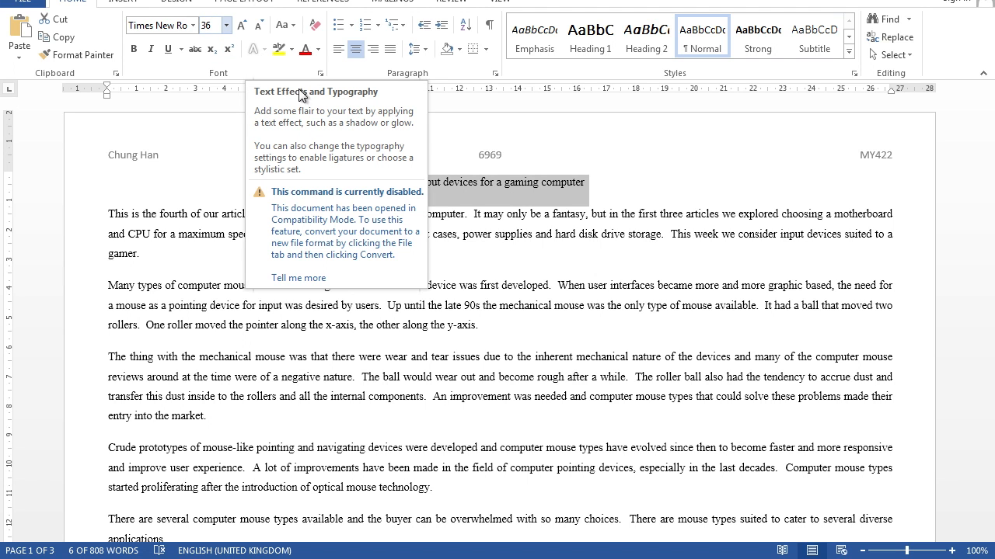
key(Return)
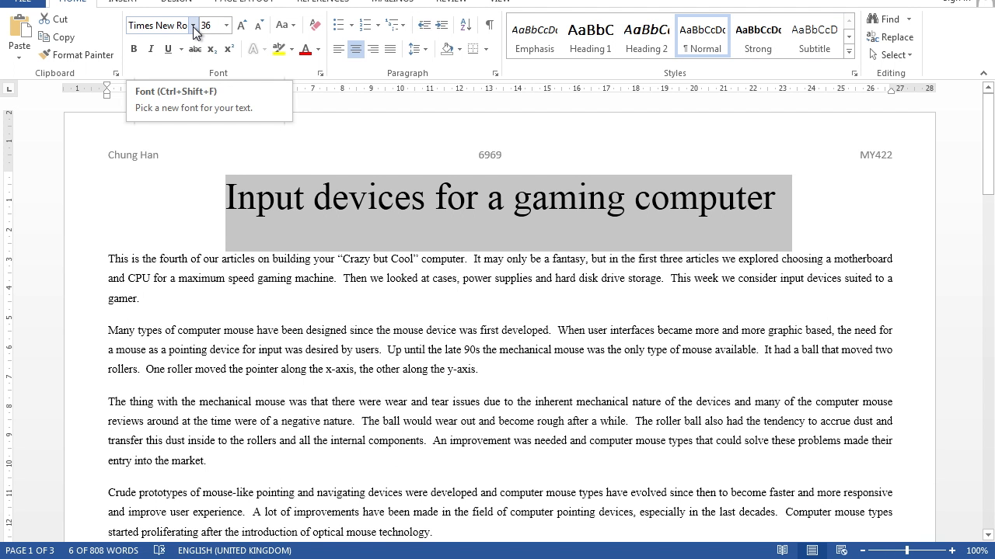
click(193, 26)
text(Arial)
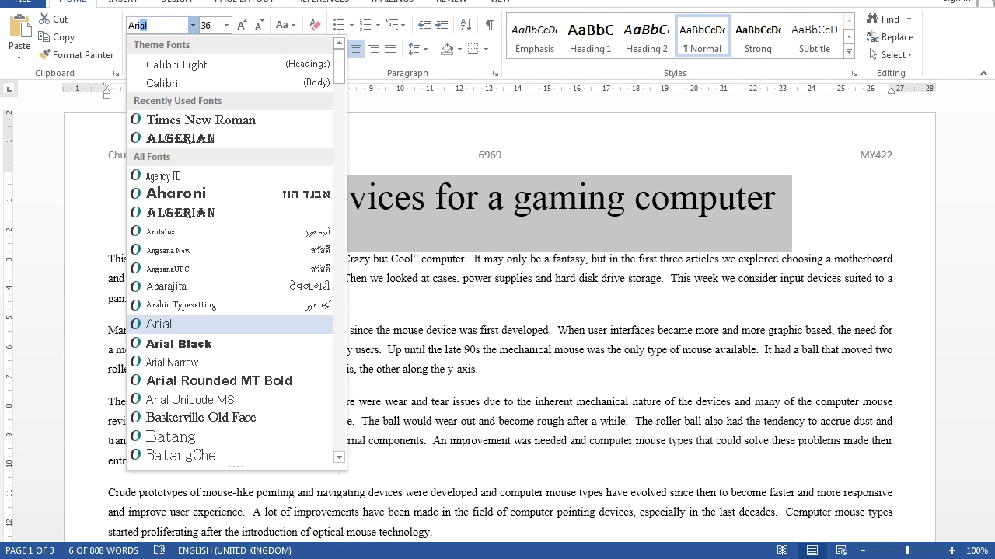
click(161, 331)
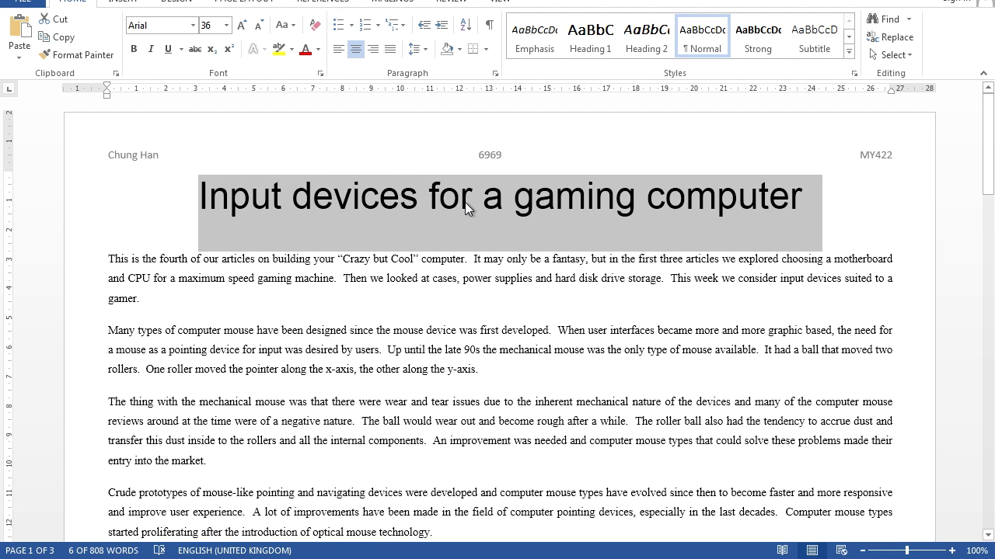
Step: Add a subtitle line below the title reading "Mice for games by:" followed by the author's name
click(803, 205)
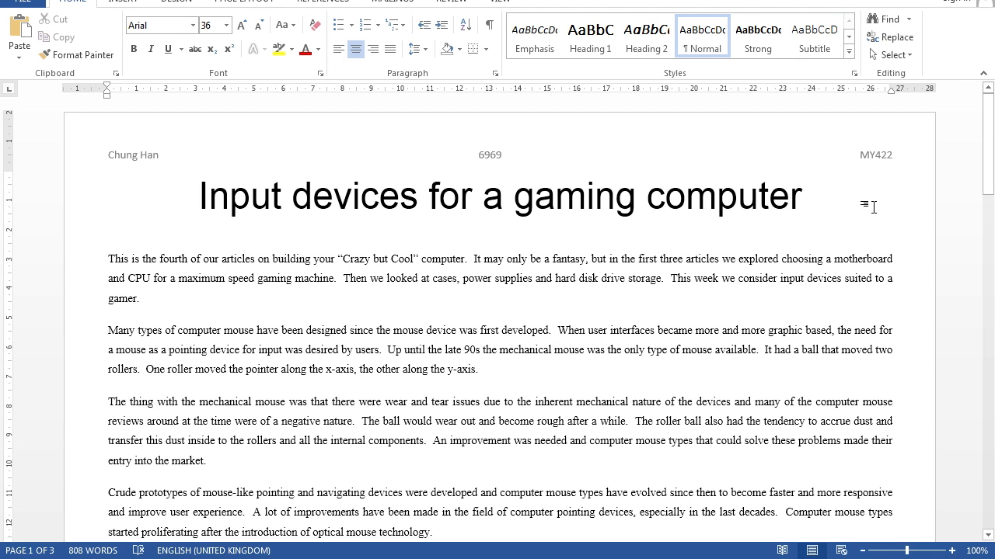
key(Return)
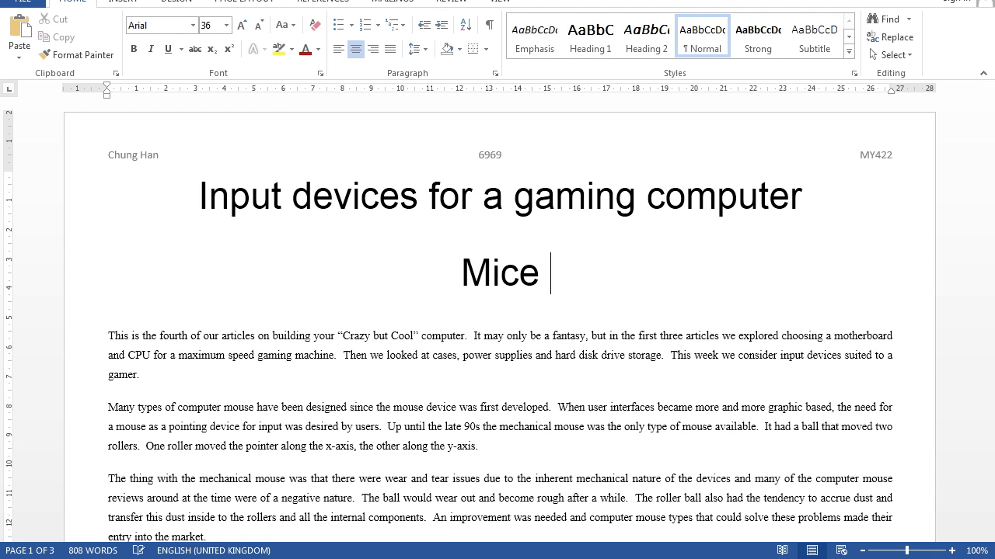
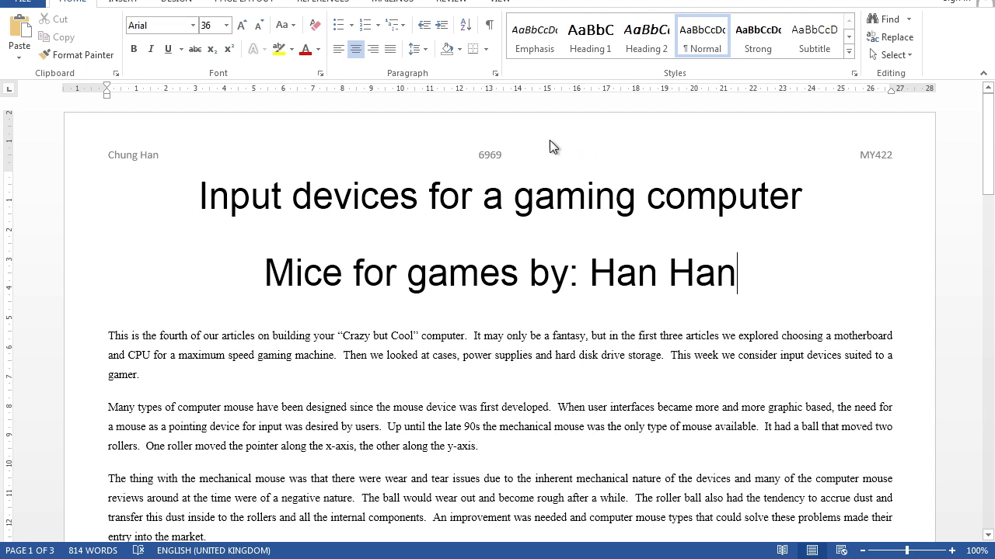
Step: Set the subtitle line to 18 points and underline it
click(419, 248)
triple_click(660, 274)
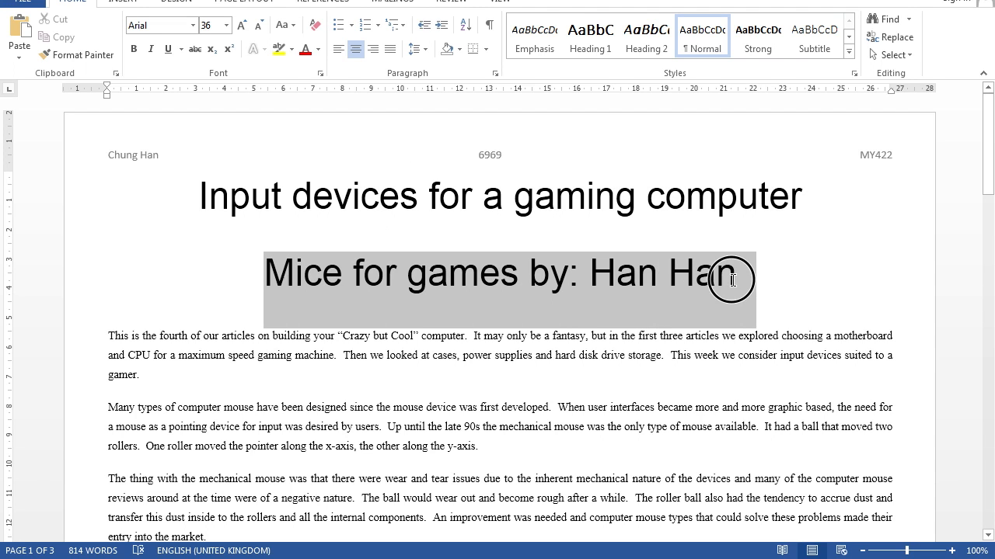
click(215, 27)
text(18)
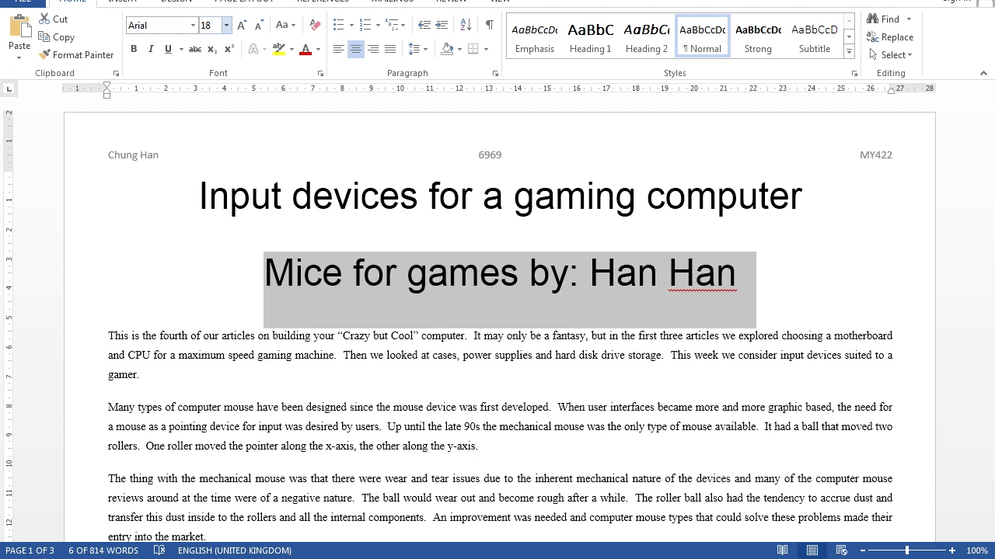
click(168, 49)
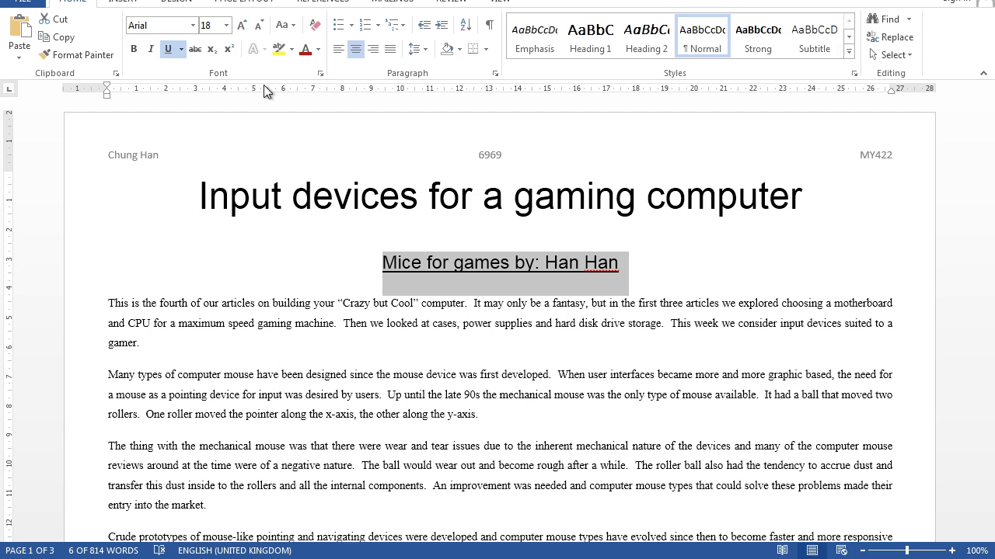
Step: Italicise the title and right-align the subtitle line
drag(201, 195, 768, 193)
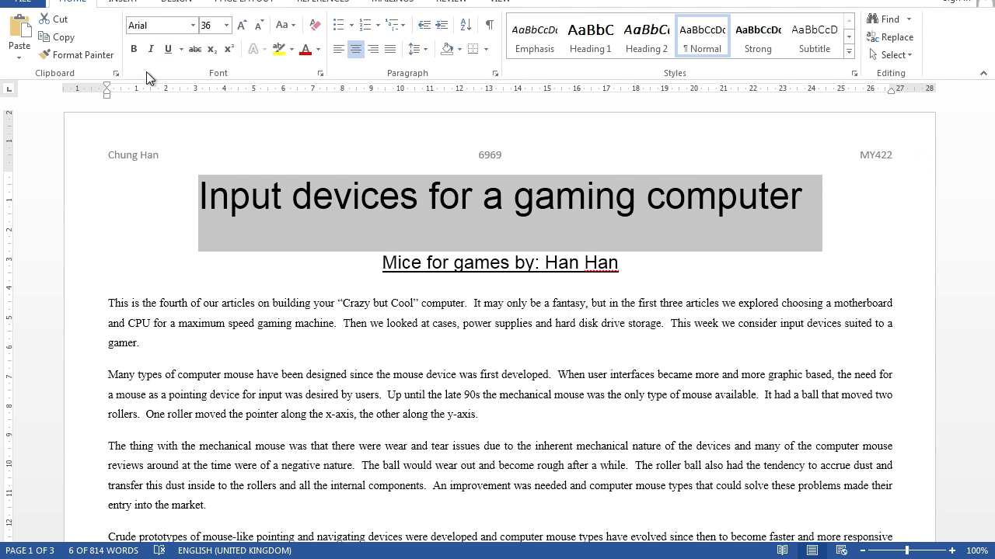
click(153, 51)
drag(394, 264, 624, 266)
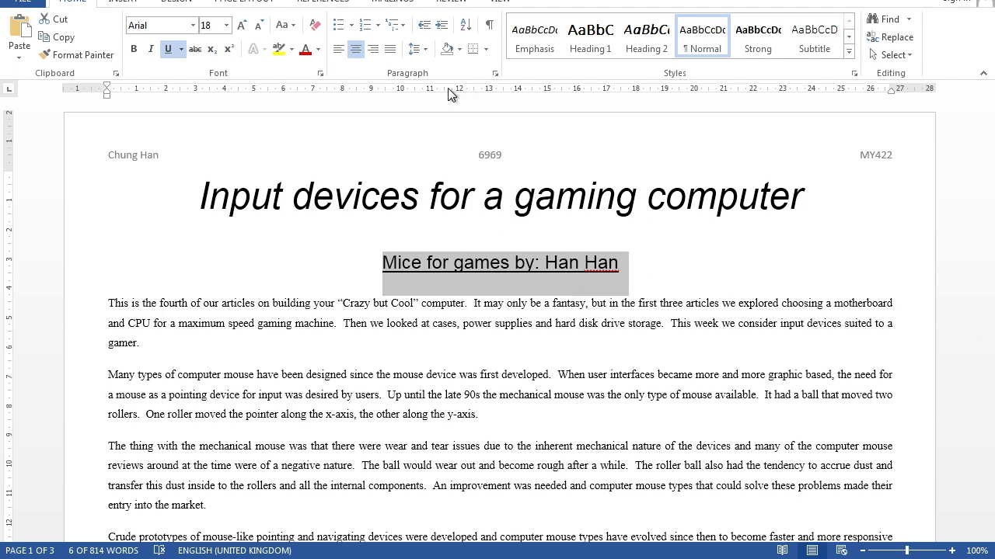
click(374, 47)
click(737, 276)
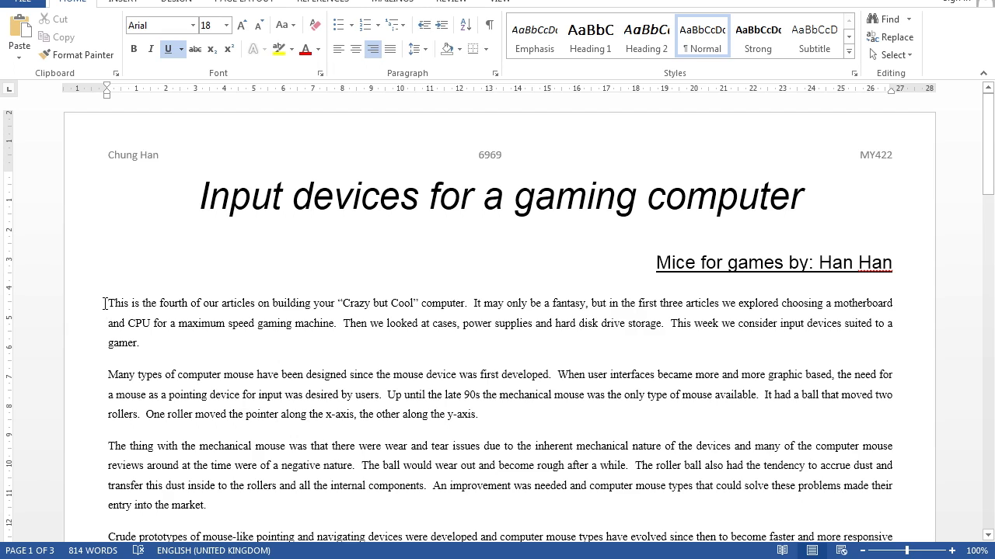
Step: Select all the body text below the subtitle and choose the Three preset in the Columns settings
drag(105, 303, 919, 532)
drag(984, 439, 966, 97)
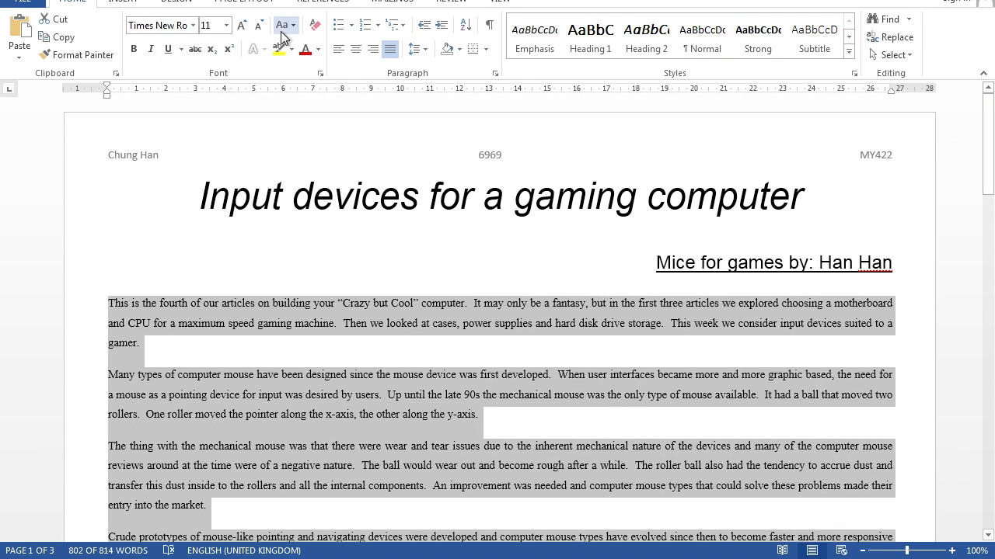
click(257, 2)
click(150, 56)
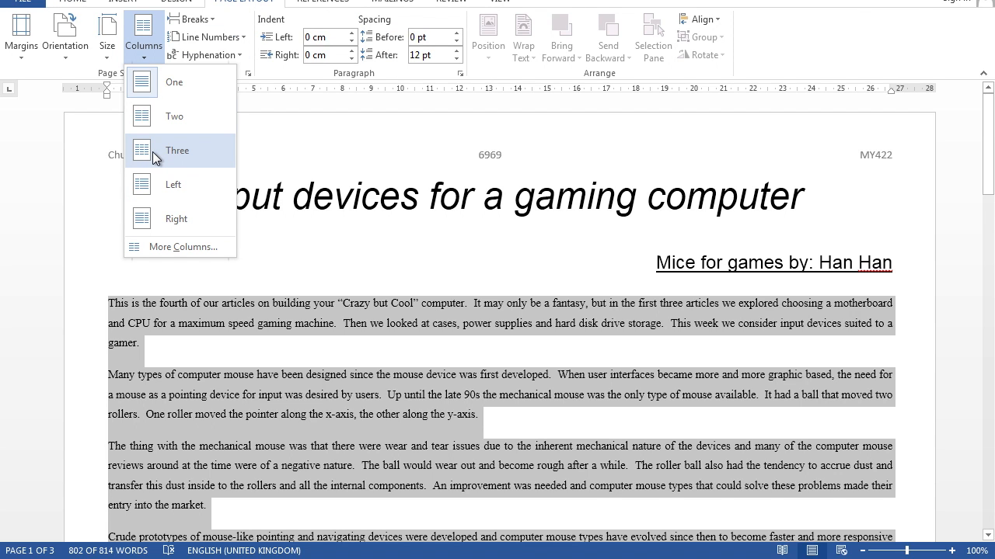
click(181, 247)
click(497, 178)
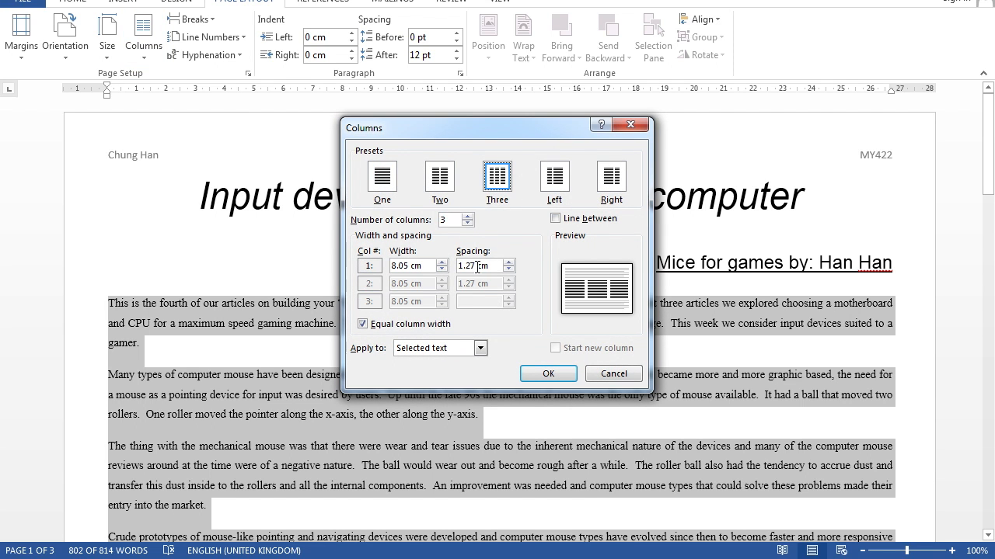
Step: Set the column spacing to 1 cm, apply the three columns to the selected text, and check the resulting layout
drag(473, 267, 450, 266)
text(1)
click(449, 220)
click(535, 381)
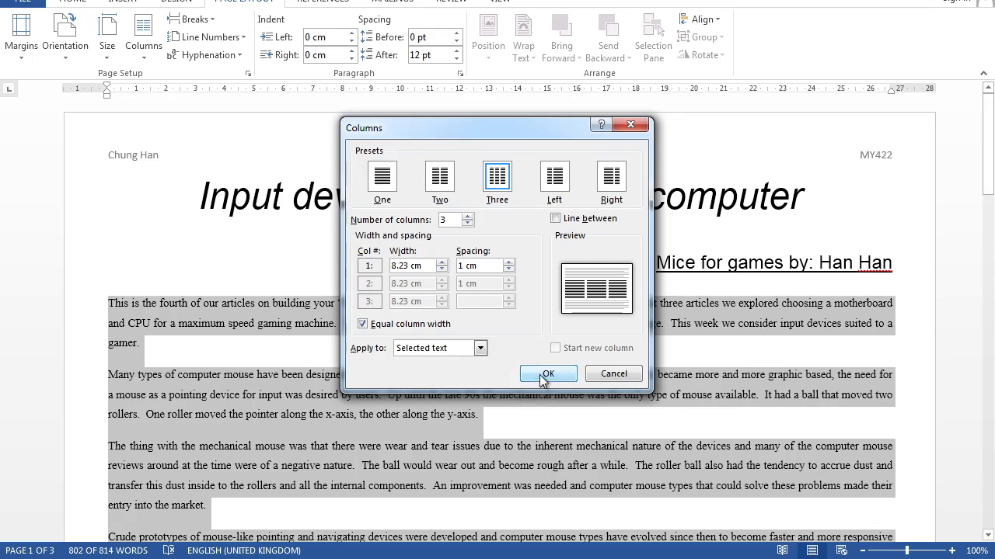
scroll(426, 425, down, 8)
scroll(426, 421, down, 10)
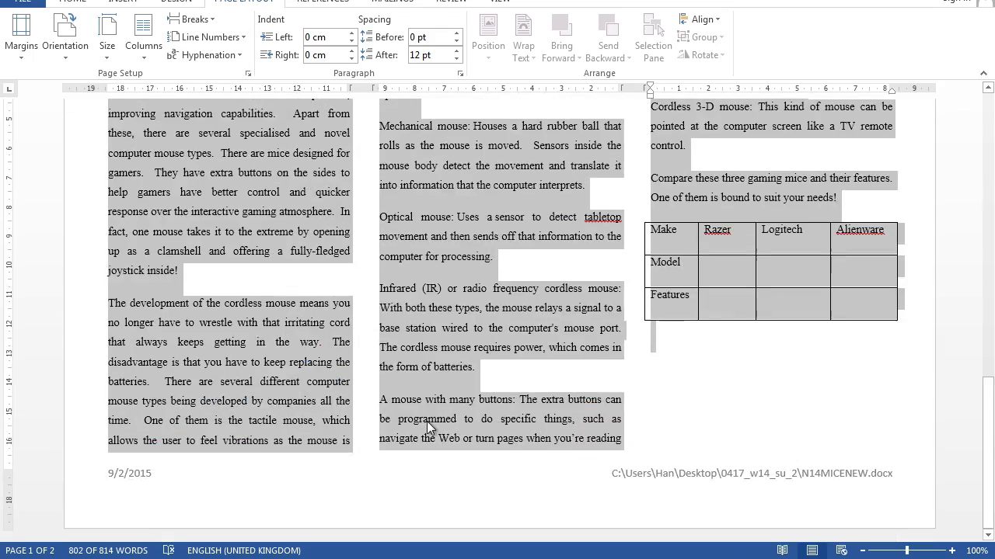
scroll(426, 421, up, 12)
scroll(427, 422, up, 5)
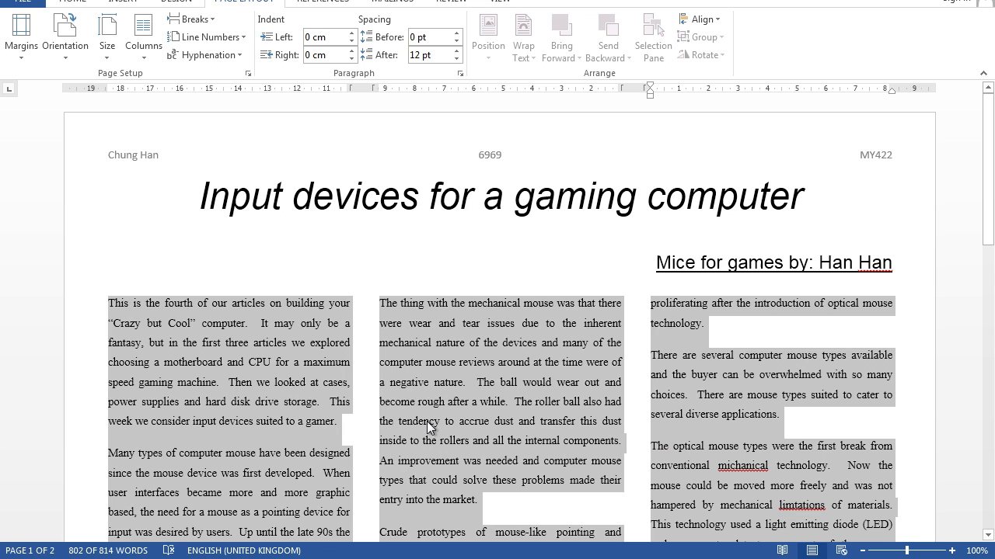
click(515, 304)
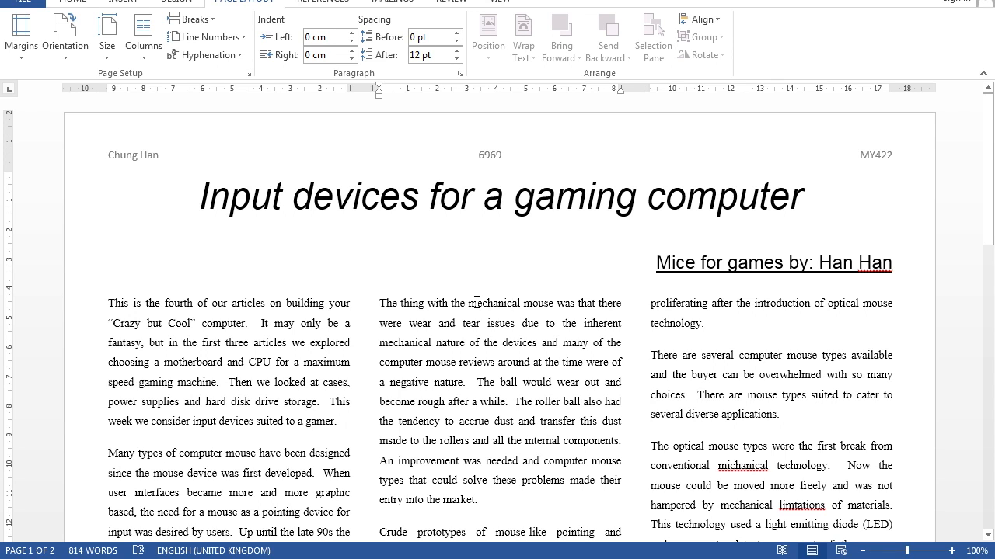
Step: Delete the paragraph beginning "The thing with the mechanical mouse" and check the surrounding text
scroll(481, 296, down, 1)
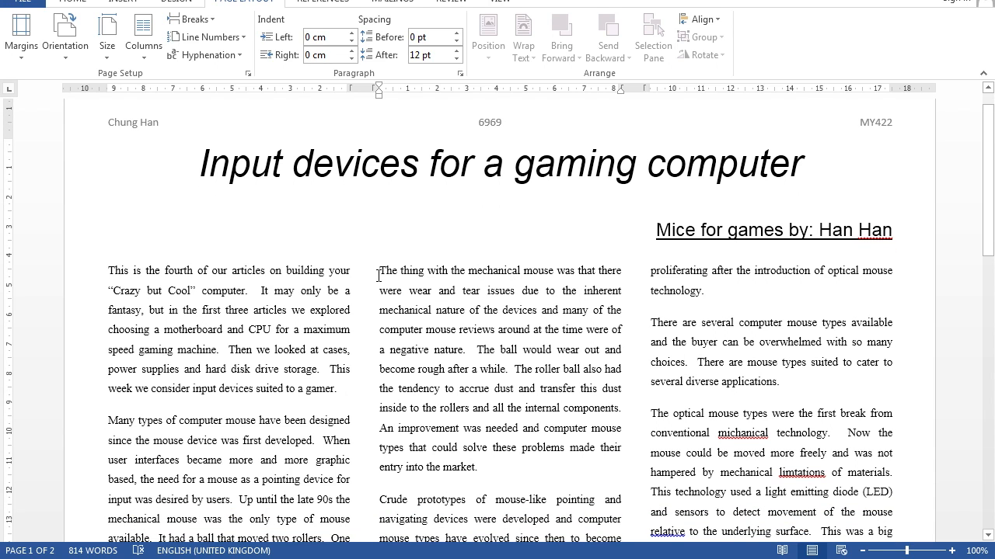
drag(382, 270, 488, 470)
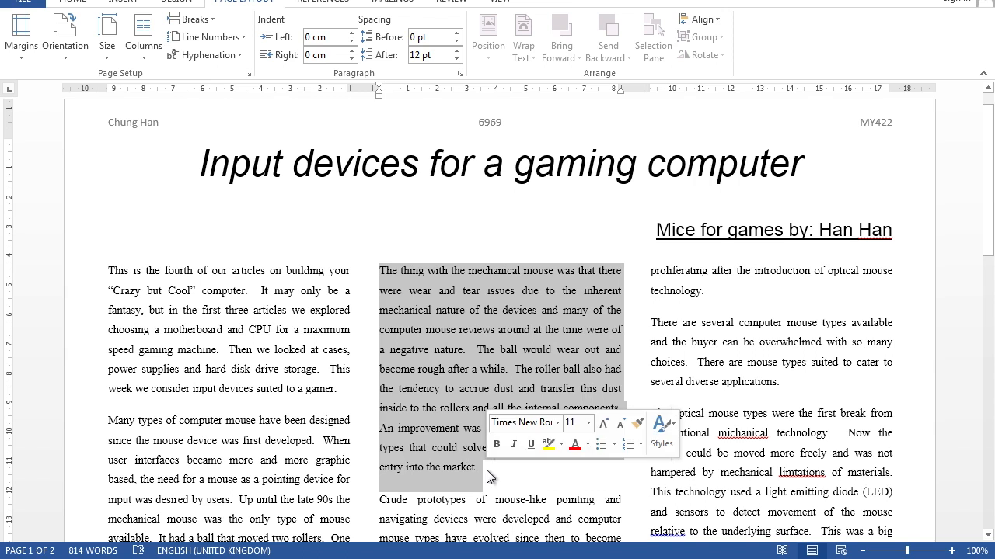
key(Delete)
scroll(507, 377, down, 3)
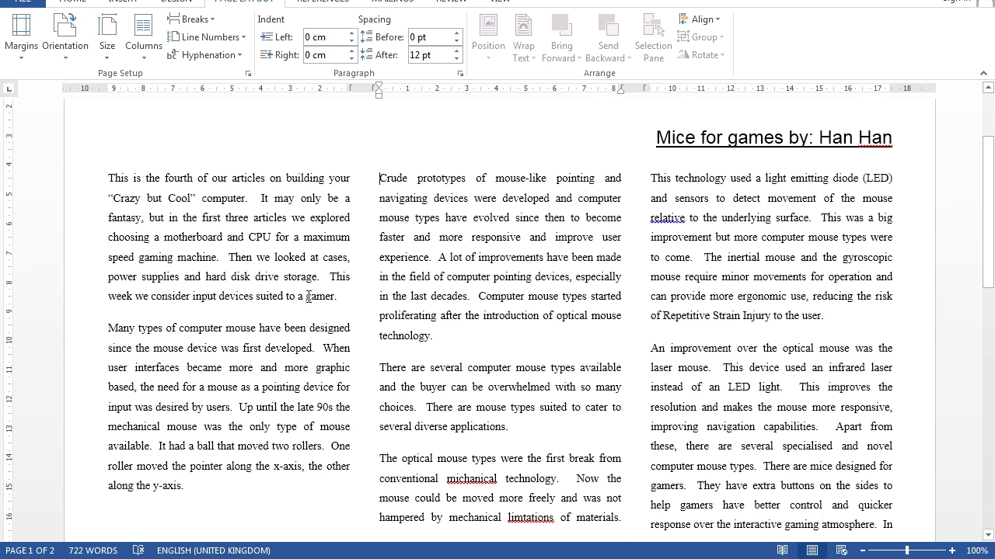
scroll(233, 389, up, 2)
scroll(171, 467, down, 1)
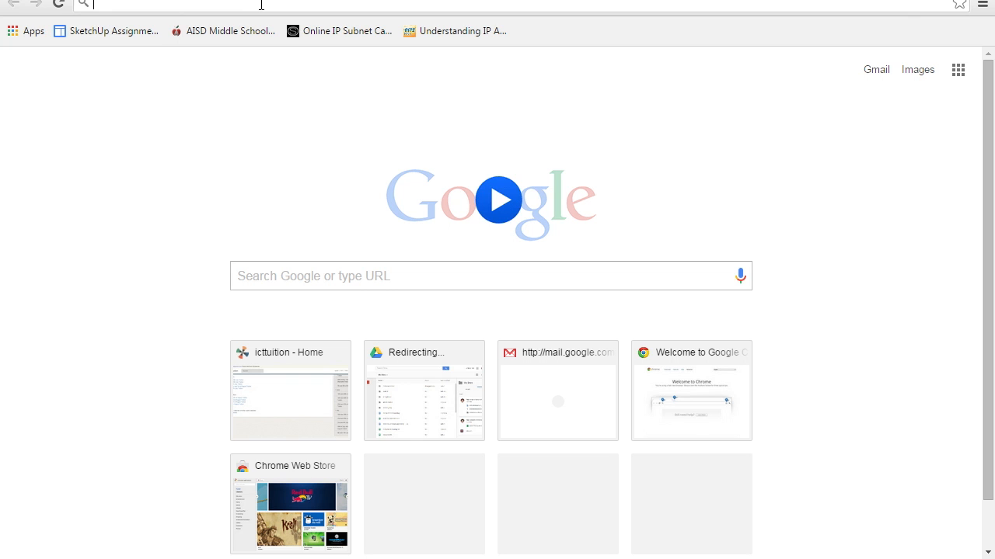
Step: Switch to Chrome, search Google for "gaming mouse", and open the black Corsair mouse picture from the image results
text(gaming mouse)
key(Return)
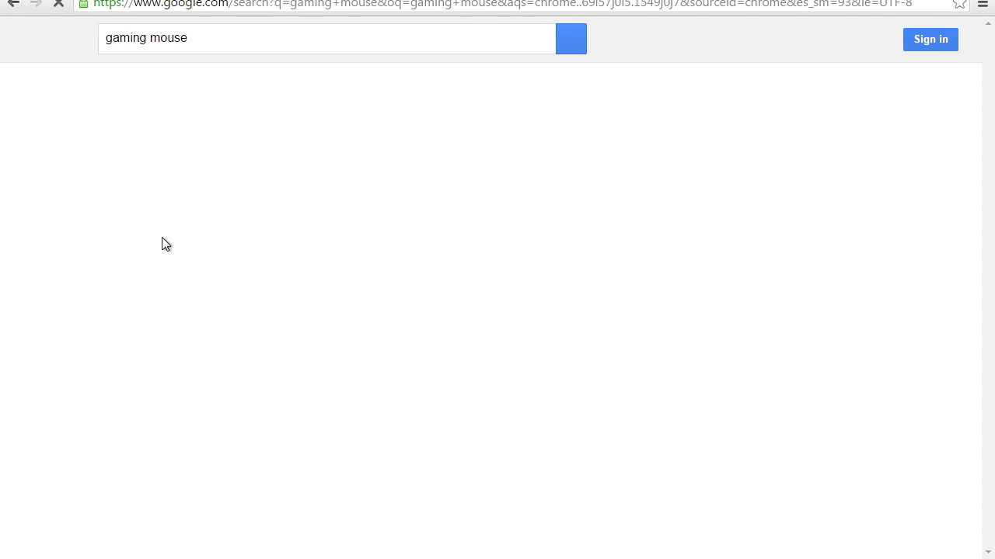
scroll(192, 439, down, 2)
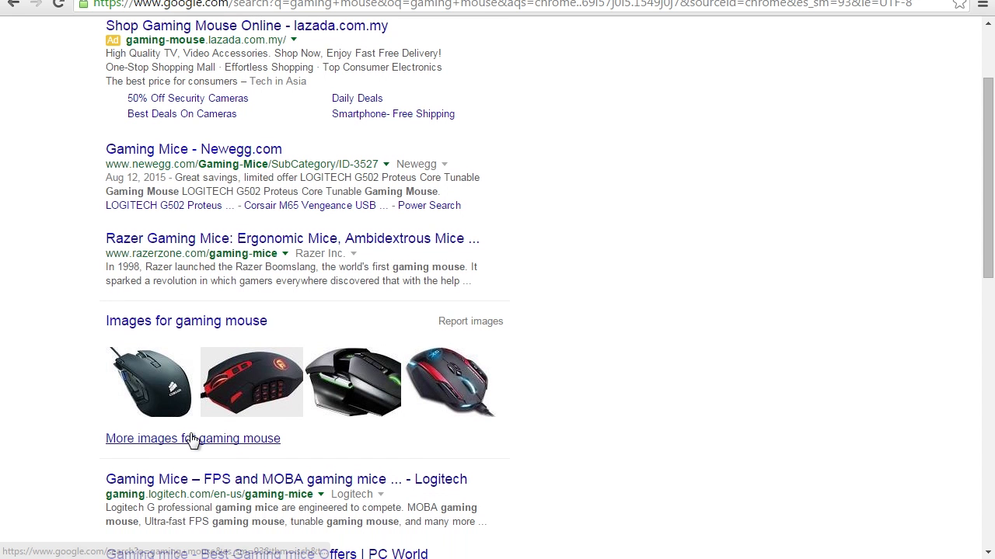
click(165, 394)
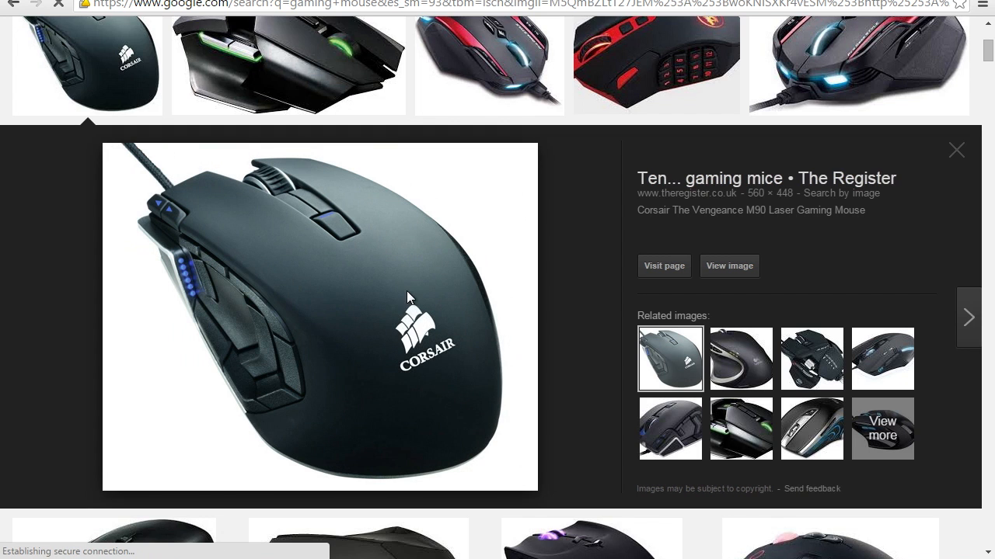
Step: Save the enlarged Corsair gaming mouse image to the computer
right_click(407, 290)
click(441, 401)
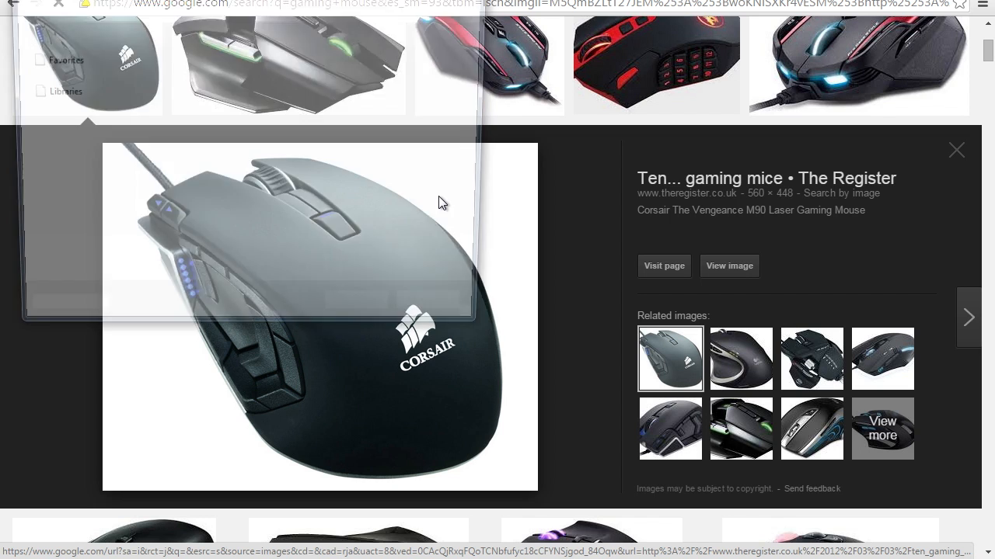
click(357, 316)
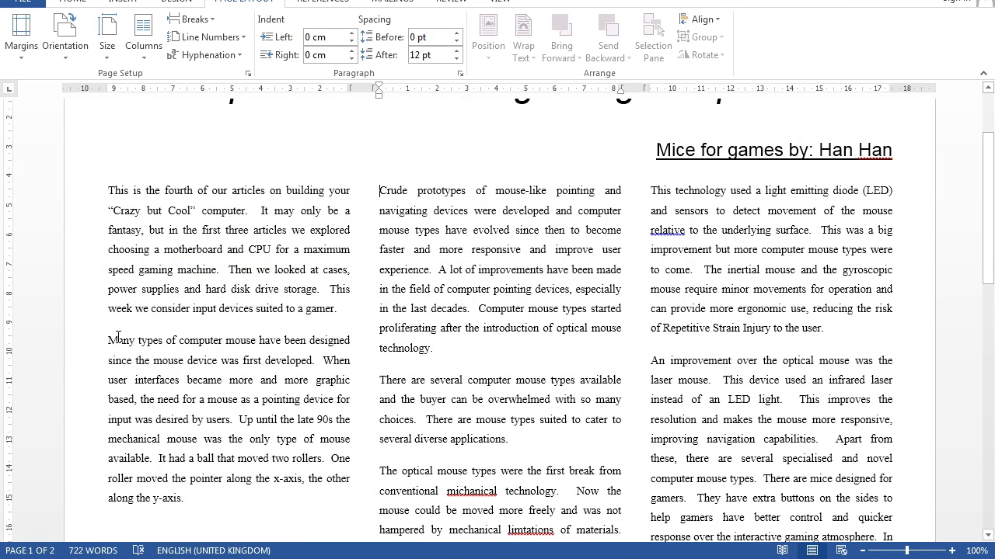
Step: Insert the saved Corsair gaming mouse picture from the desktop at the start of the paragraph beginning "Many types of computer mouse"
click(106, 339)
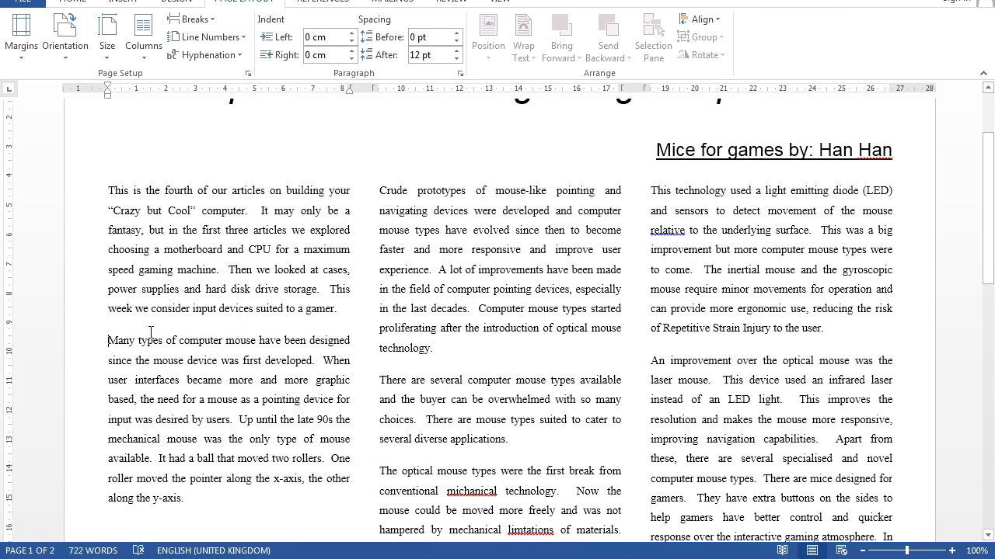
click(127, 3)
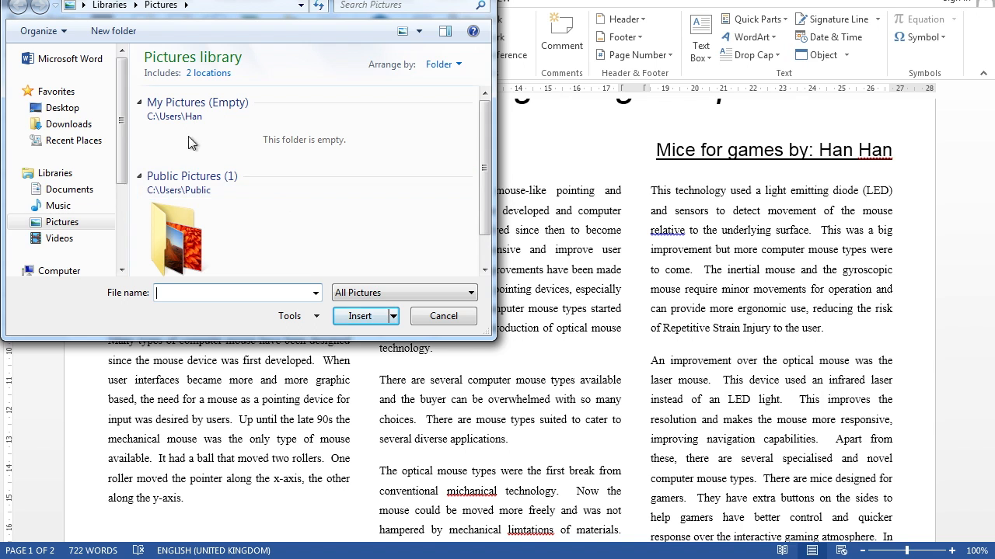
click(70, 113)
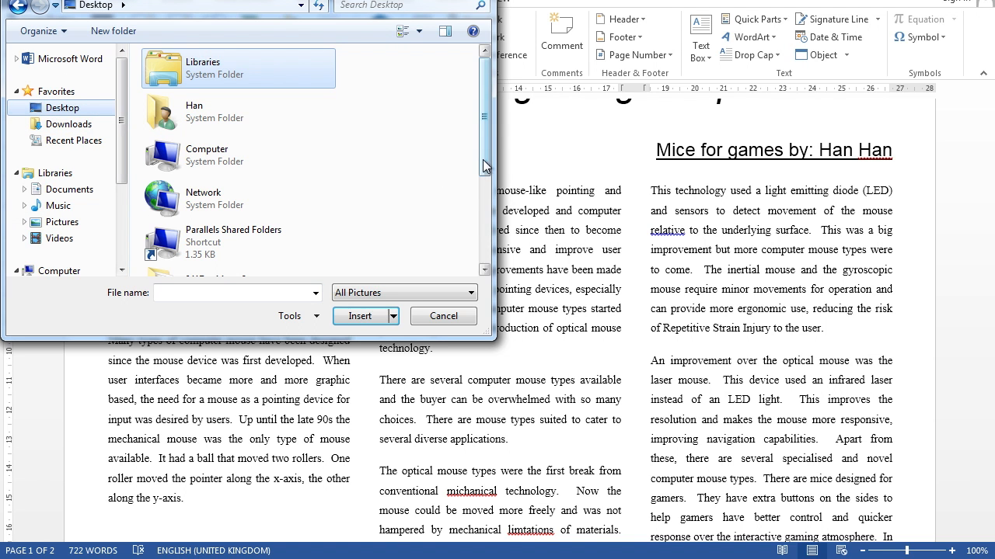
drag(484, 173, 484, 259)
double_click(202, 260)
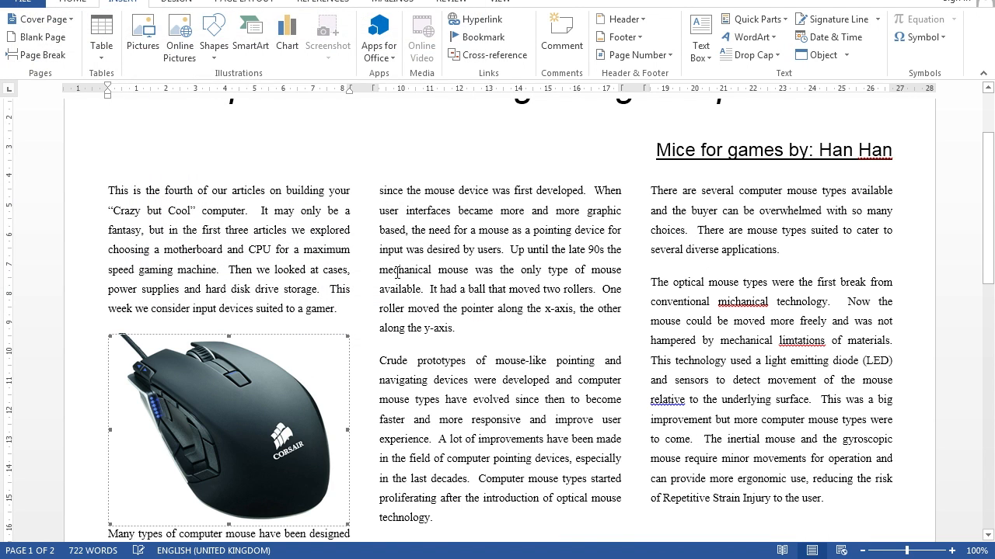
Step: Shrink the mouse picture proportionally to about 3.9 cm wide by 3.1 cm high and wrap the paragraph text around it
scroll(286, 363, down, 2)
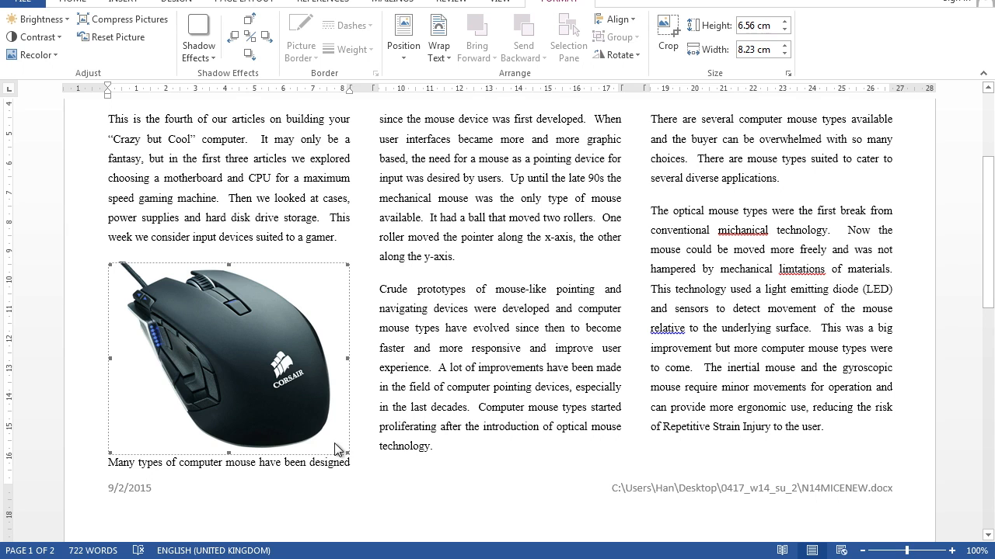
drag(347, 453, 185, 356)
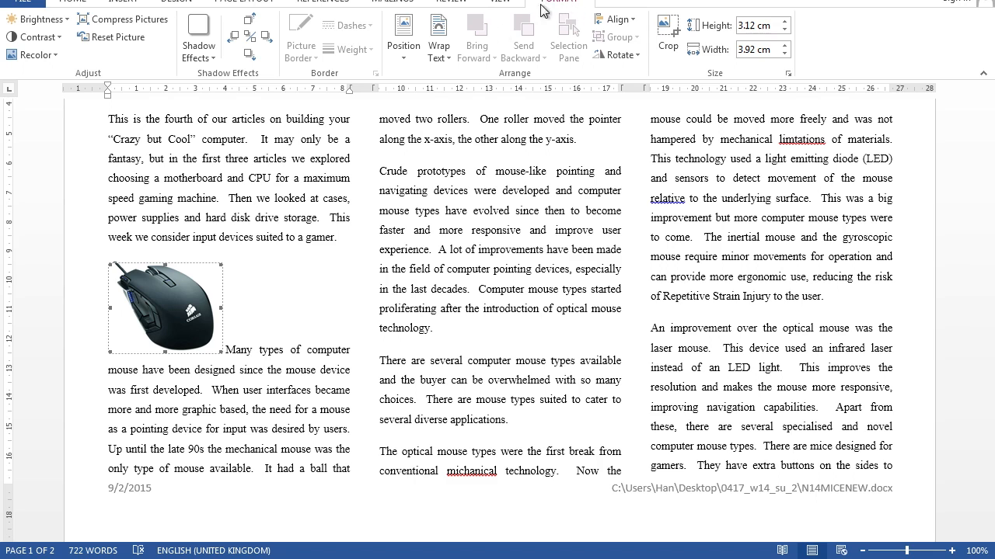
click(439, 62)
click(442, 93)
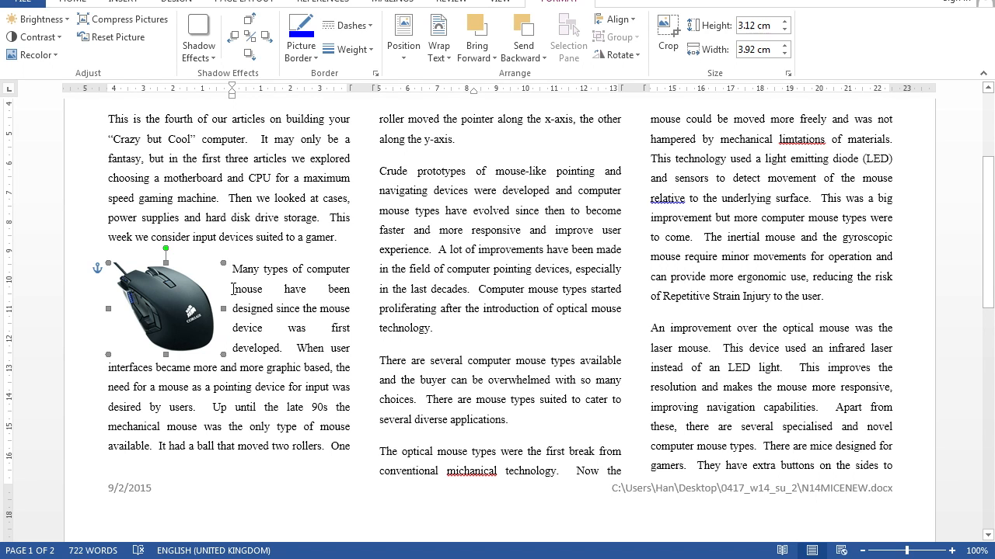
click(290, 298)
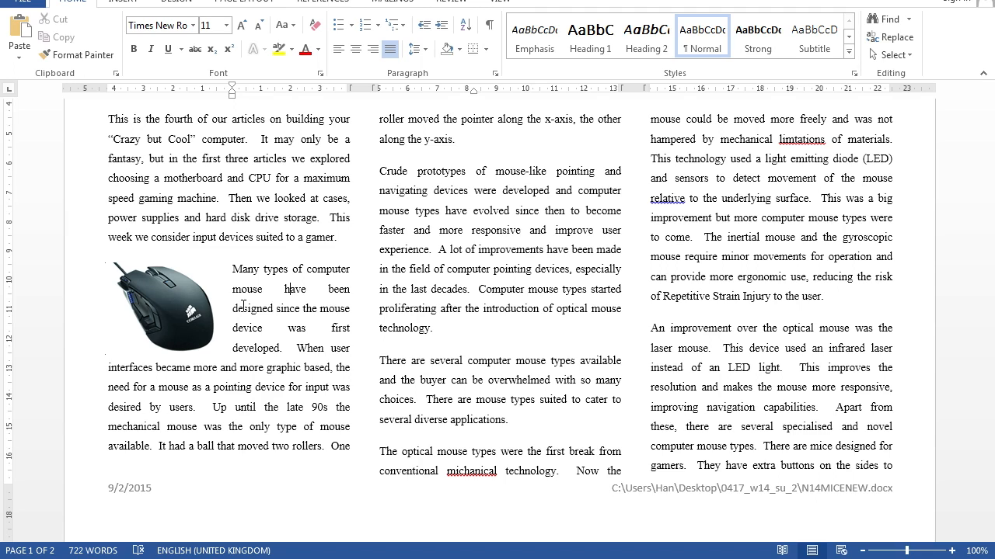
Step: Apply bullets to the mouse options from "Mechanical mouse" through "Cordless 3-D mouse"
scroll(619, 283, down, 5)
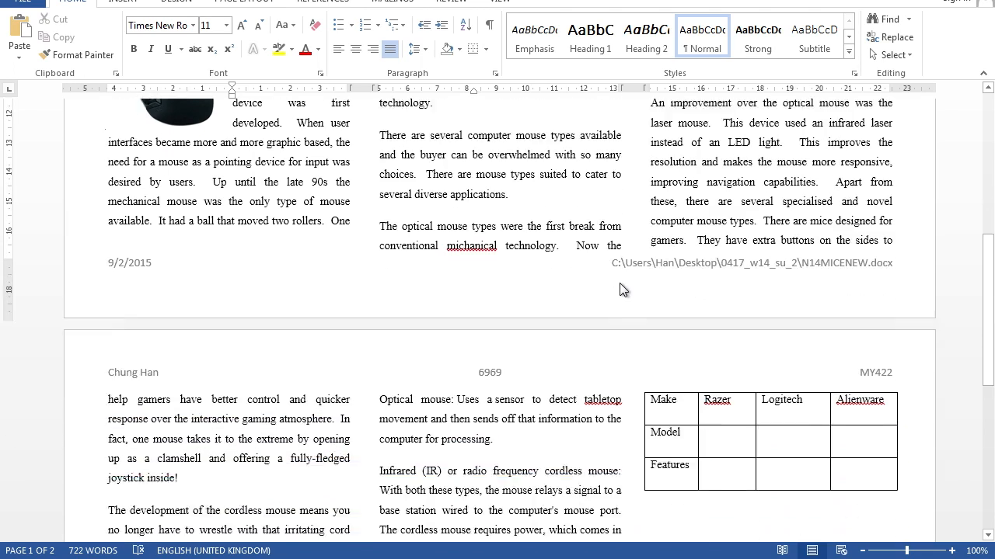
scroll(620, 283, down, 4)
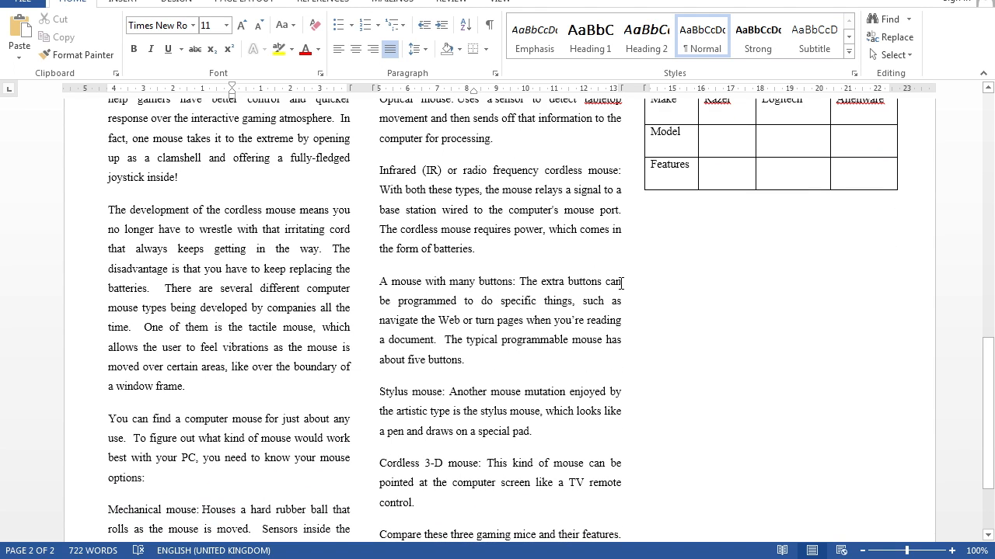
scroll(621, 283, down, 2)
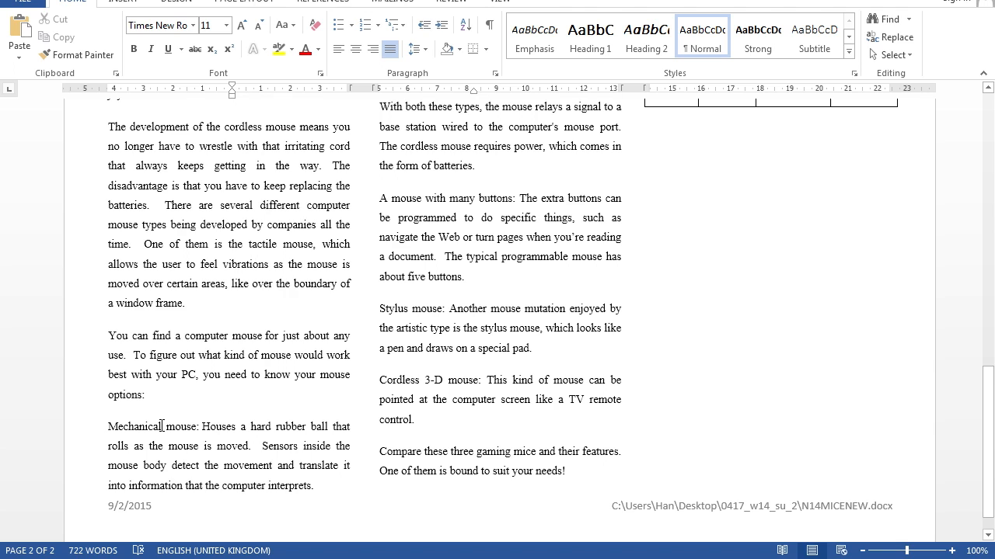
drag(104, 425, 412, 415)
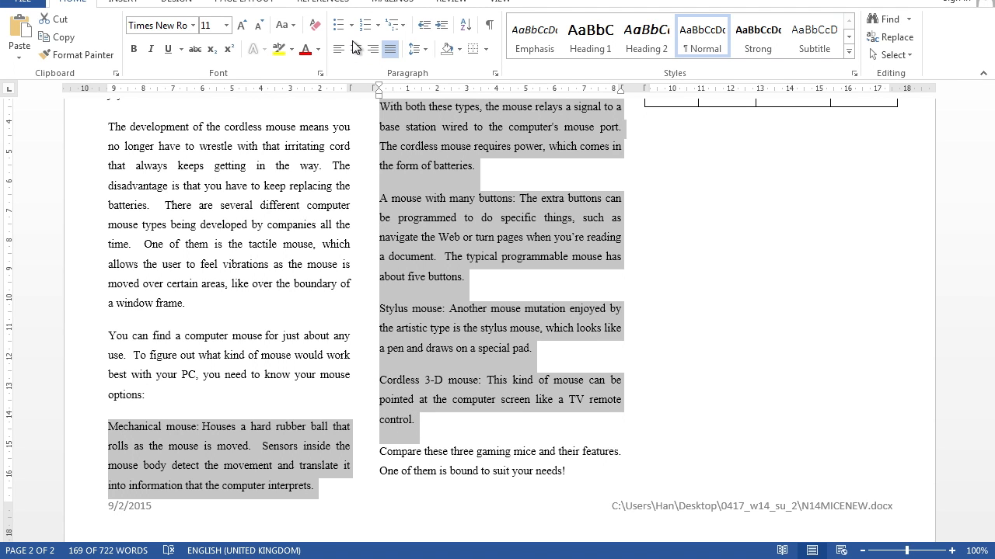
click(338, 26)
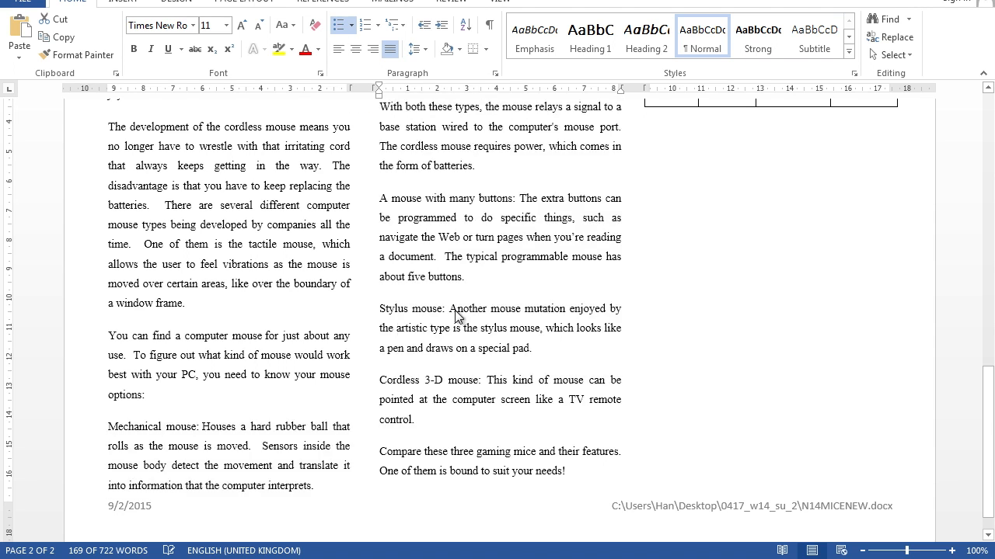
Step: Insert a page break before the Make, Model and Features table to move it to a new page
scroll(455, 310, up, 2)
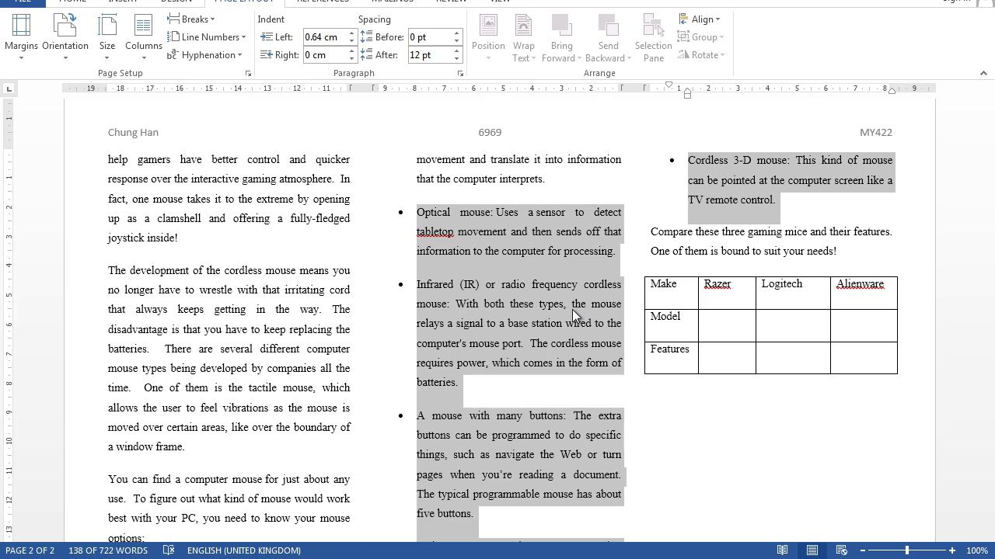
click(684, 301)
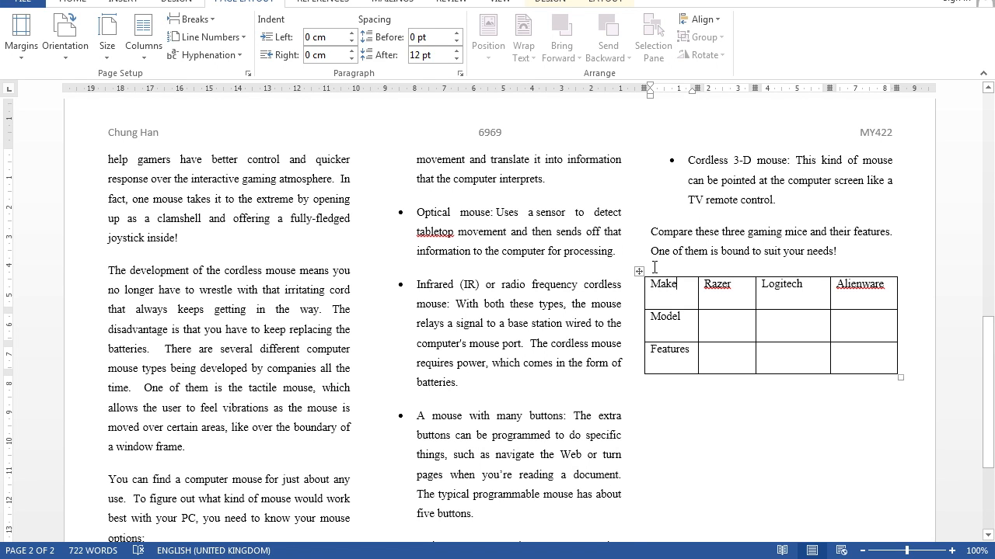
click(636, 268)
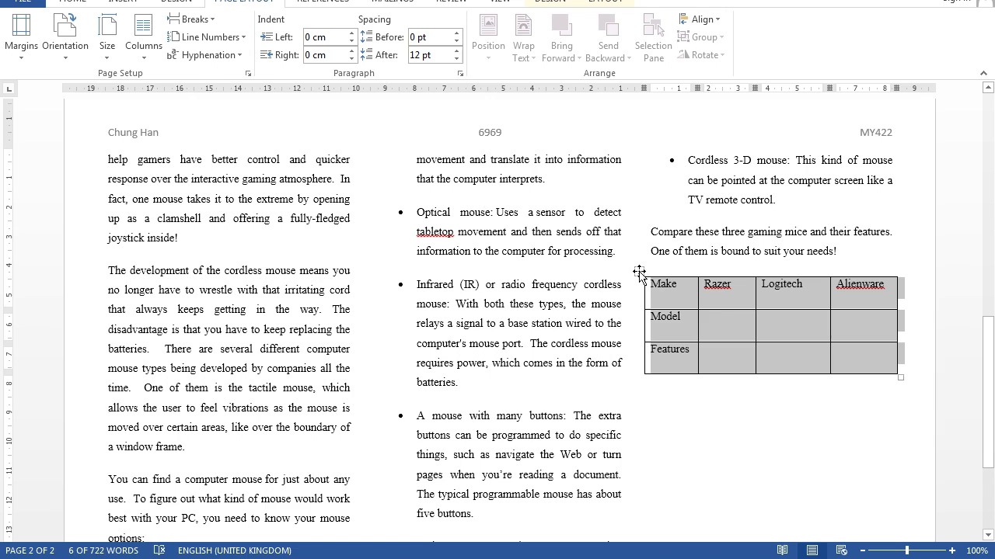
click(125, 3)
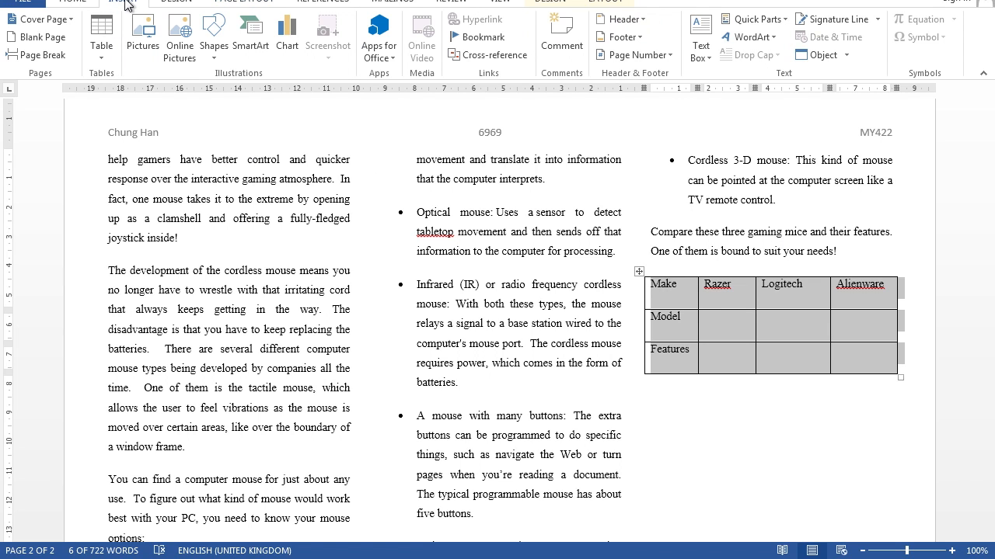
click(55, 58)
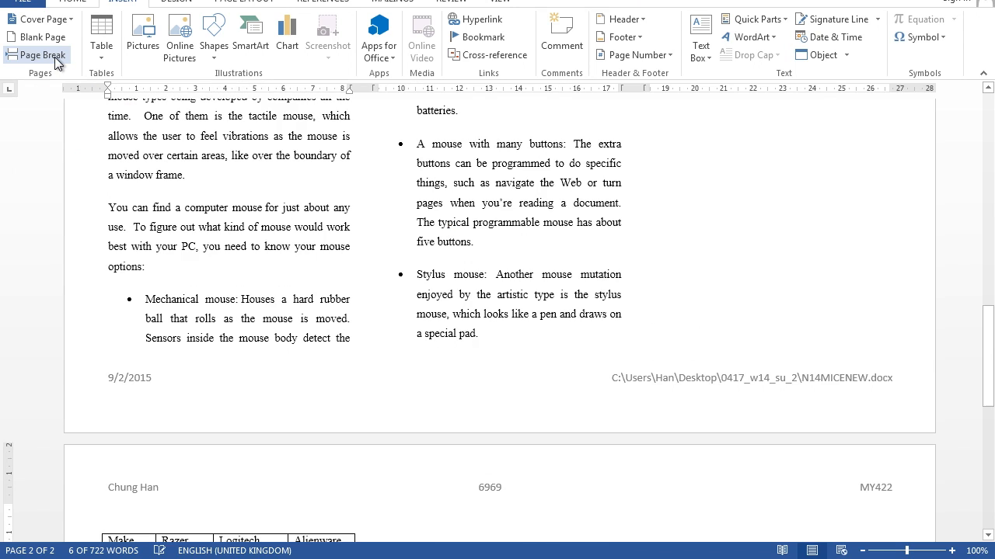
Step: Set the page section with the comparison table to one column and widen the Alienware column to the right margin
scroll(156, 440, down, 4)
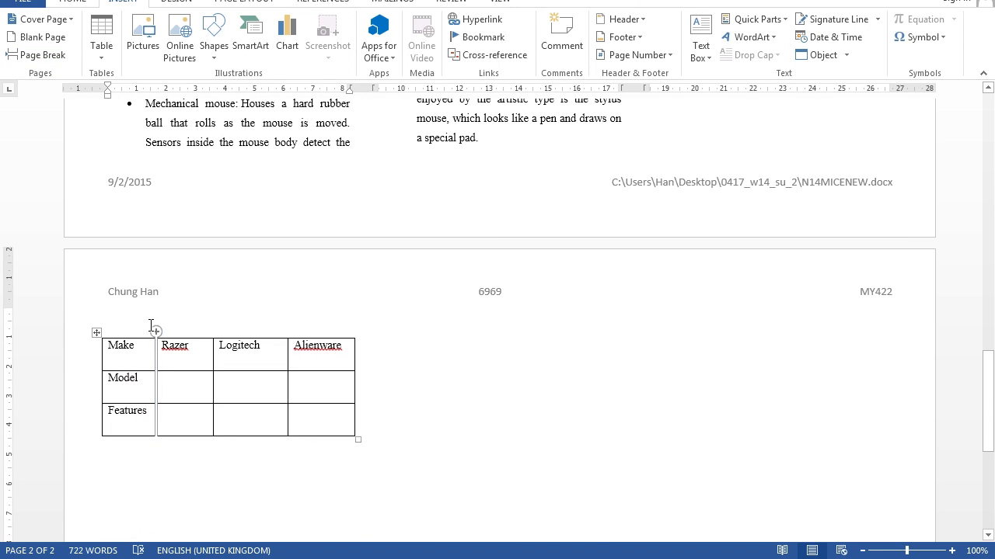
click(134, 322)
drag(133, 322, 473, 415)
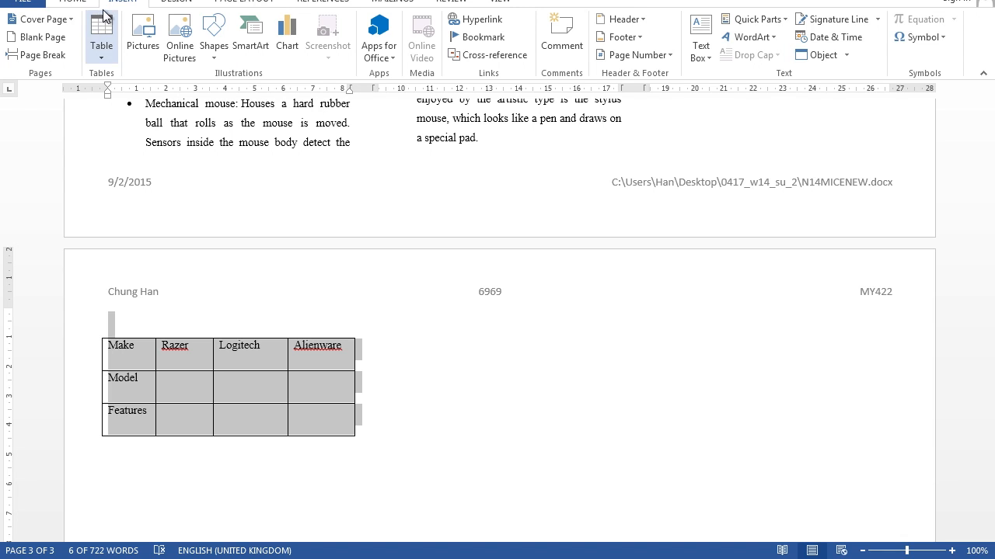
click(235, 3)
click(150, 52)
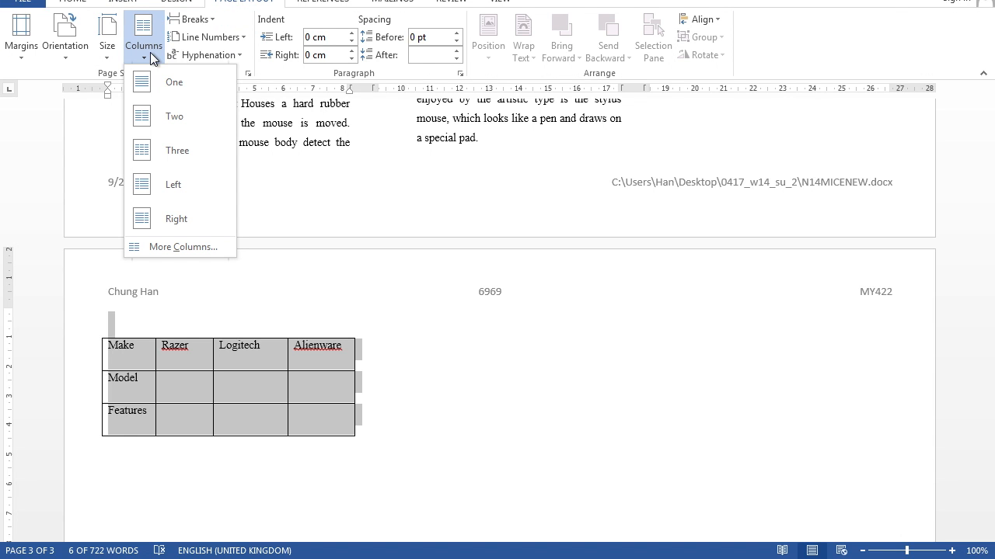
click(146, 84)
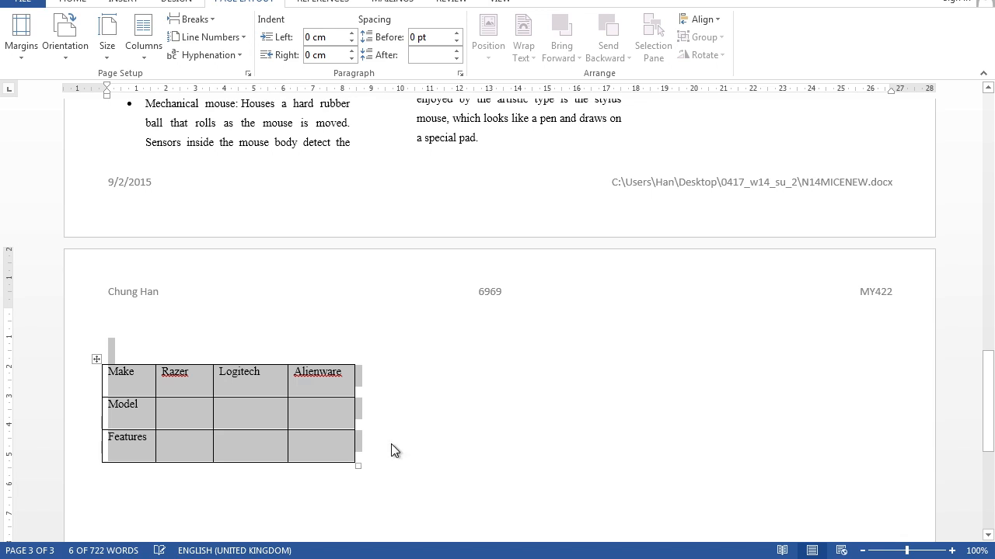
click(356, 390)
drag(355, 390, 893, 429)
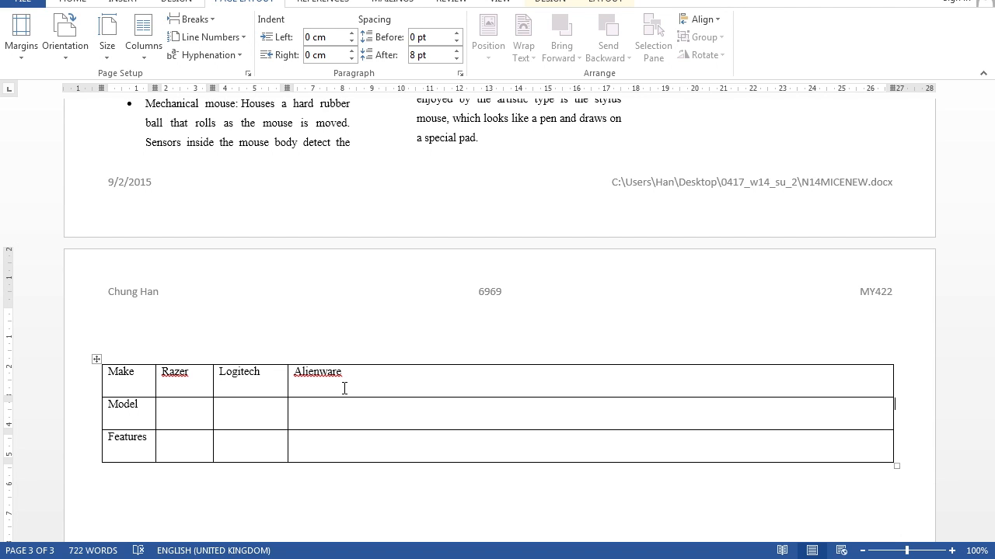
Step: Switch to the N14RECOMMEND document and copy the Razer make, model and features cells
scroll(345, 388, down, 1)
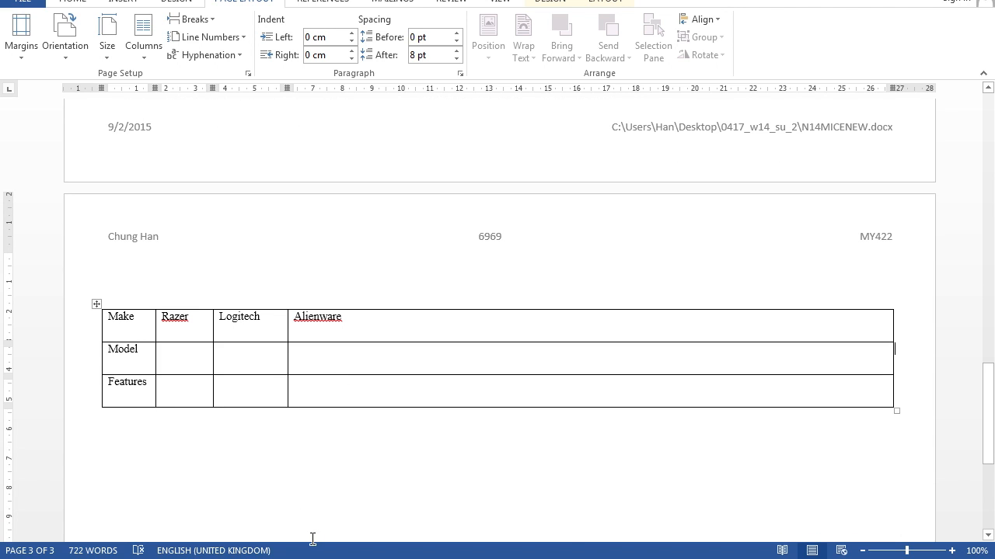
mouse_move(313, 540)
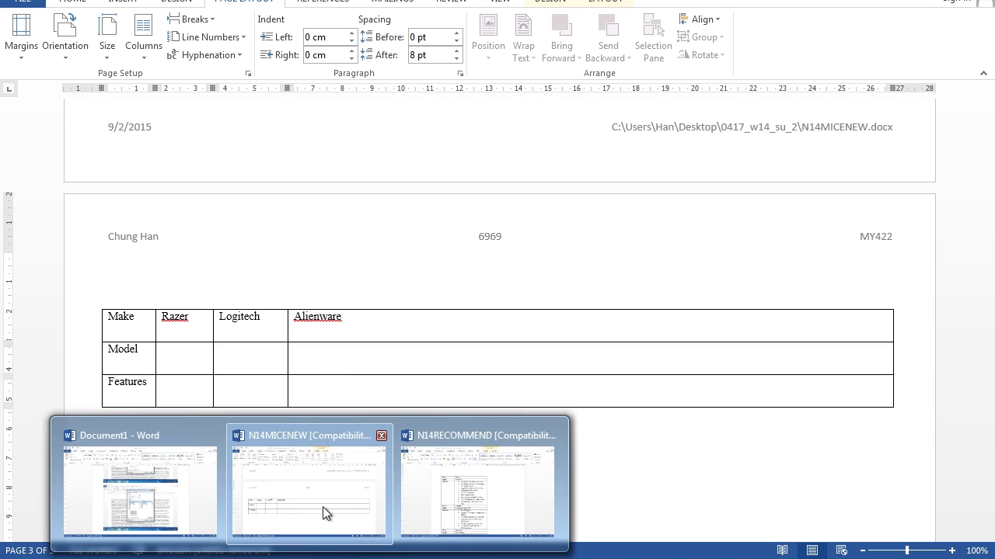
click(463, 498)
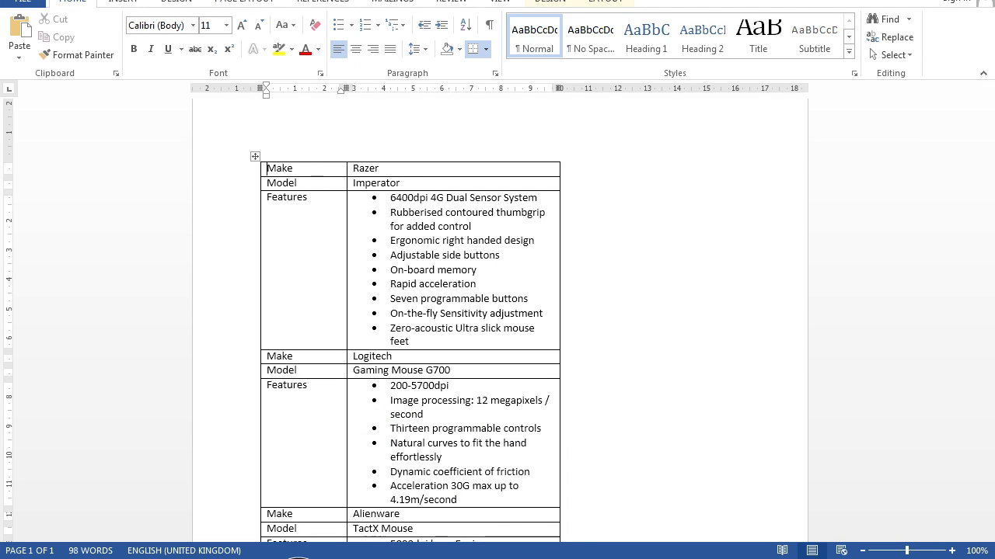
click(309, 501)
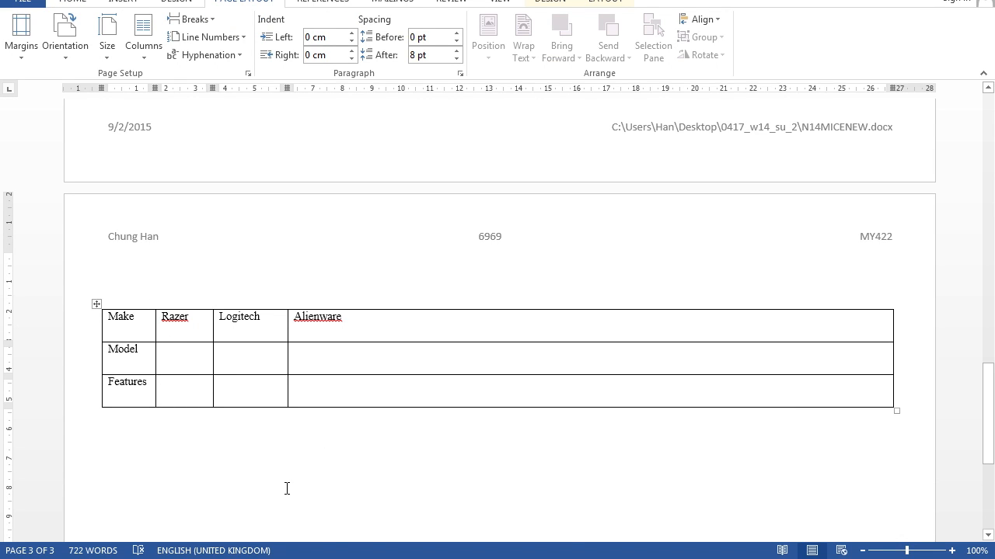
click(447, 497)
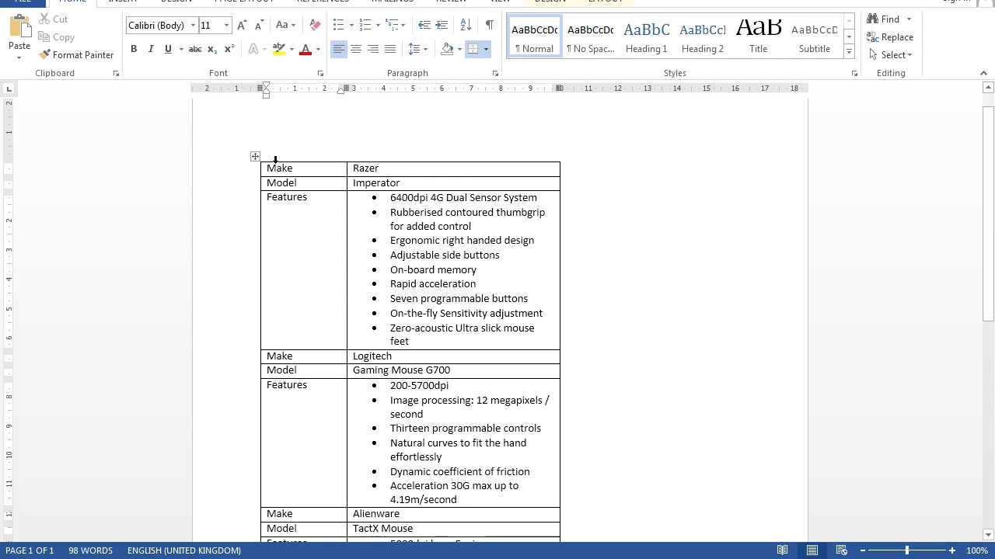
drag(268, 168, 425, 253)
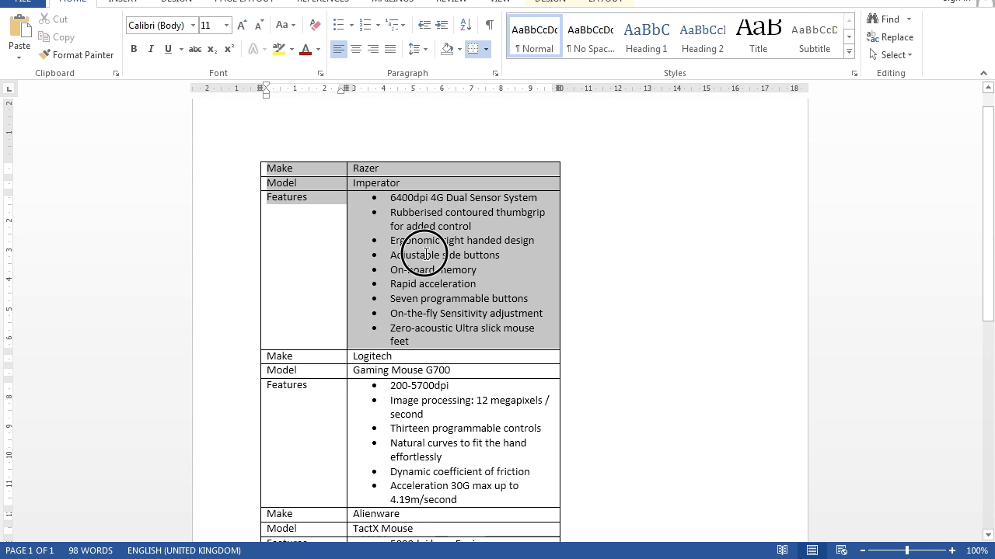
click(425, 254)
drag(354, 166, 420, 288)
right_click(420, 288)
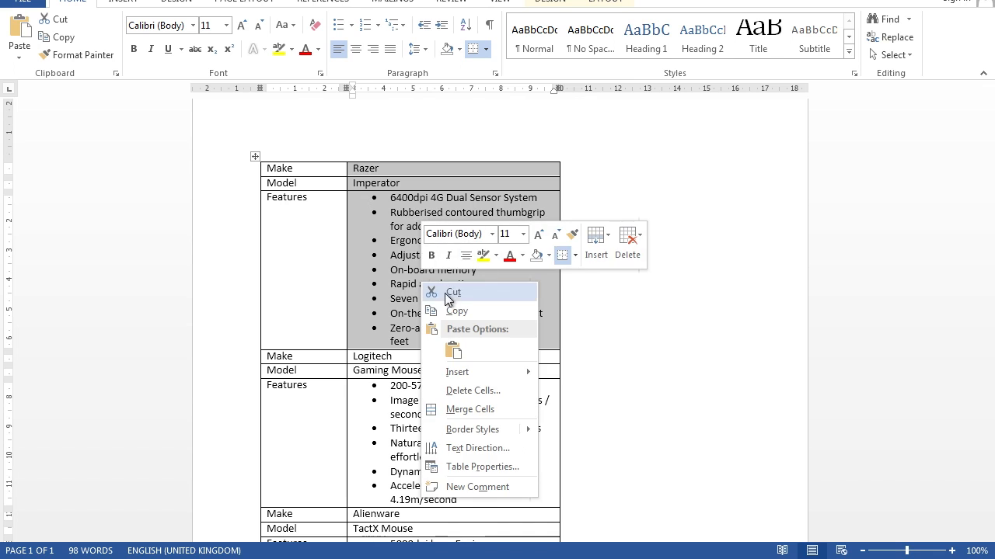
click(452, 312)
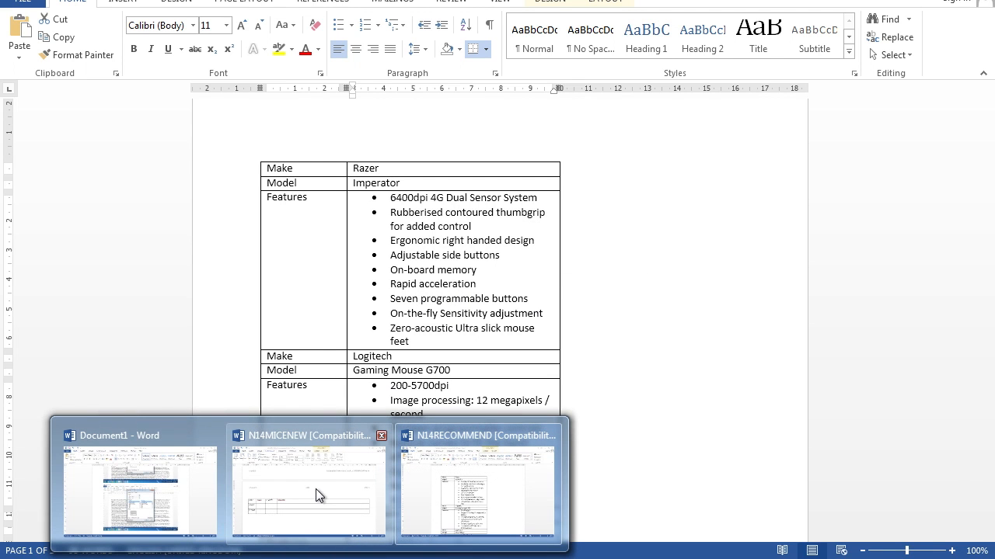
Step: Return to N14MICENEW and paste the copied cells over the Razer column of the table, then check the pasted features
click(317, 491)
scroll(288, 339, down, 2)
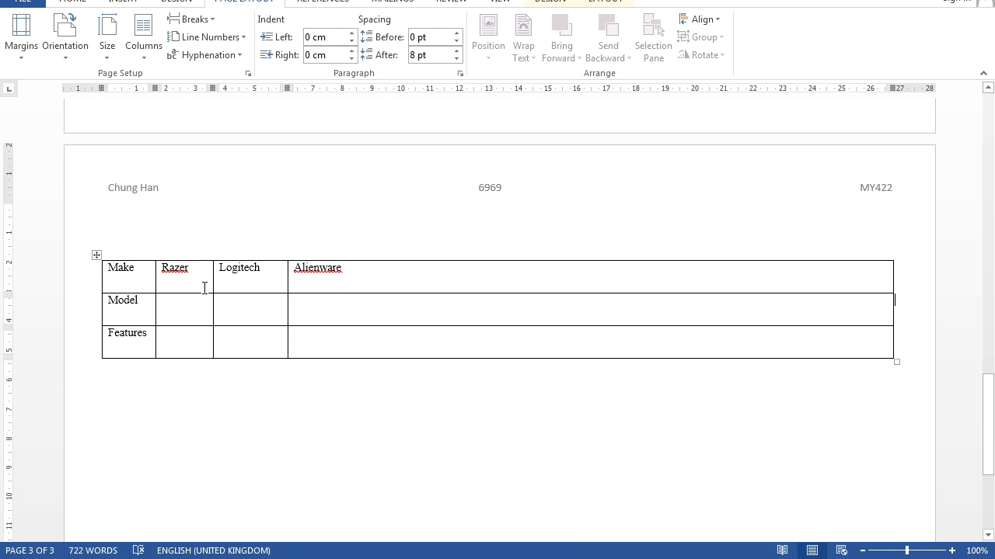
drag(166, 274, 179, 347)
right_click(165, 267)
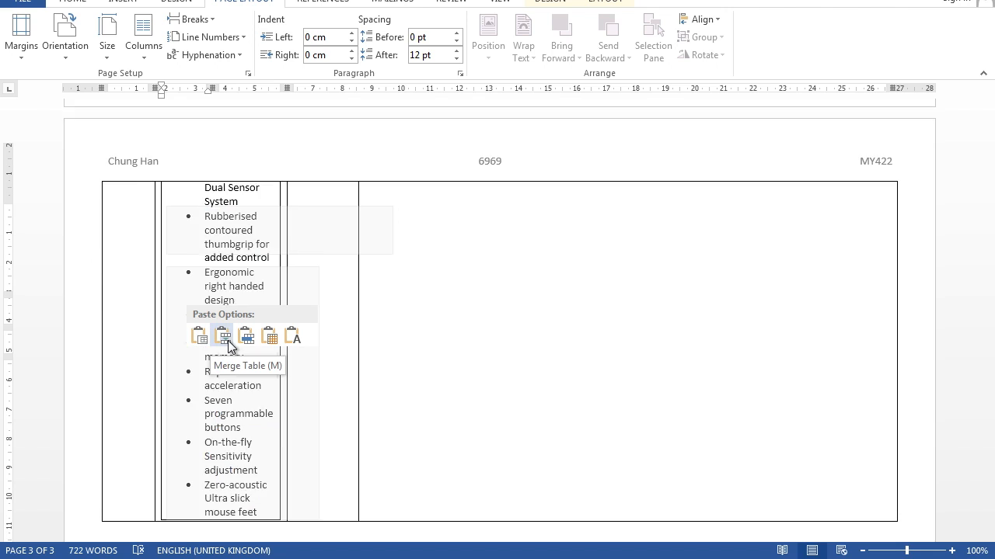
click(266, 337)
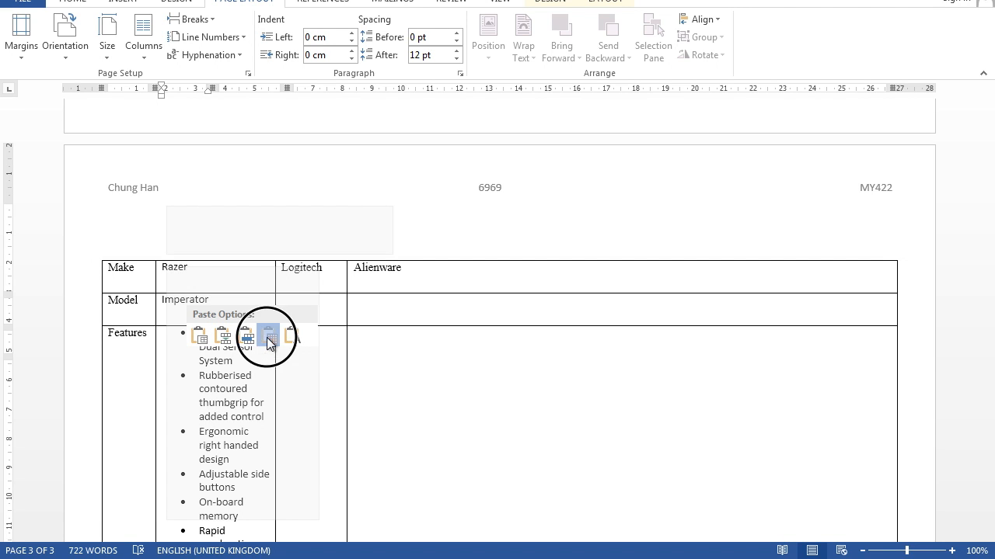
scroll(257, 405, down, 5)
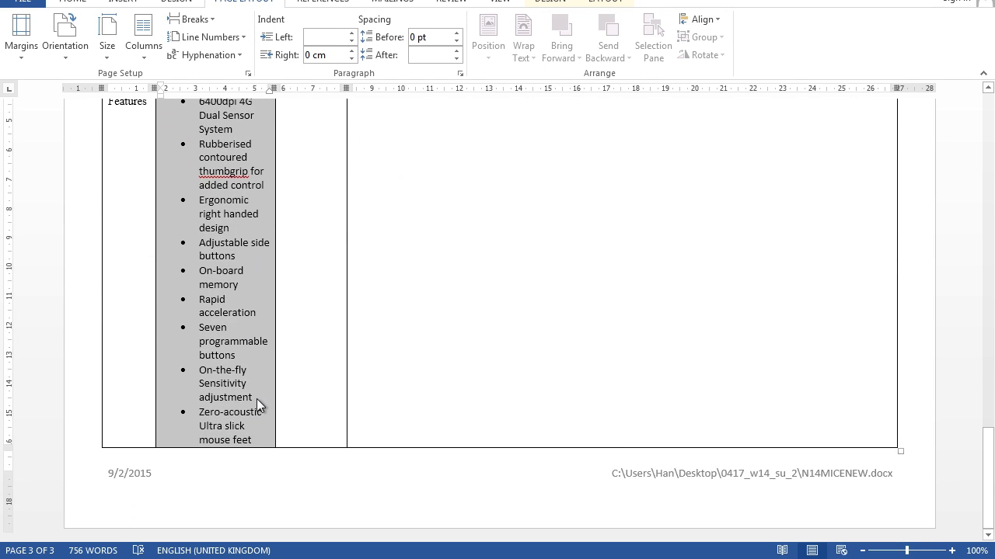
Step: Switch to the N14RECOMMEND document and copy the Logitech model and features cells
scroll(256, 405, up, 3)
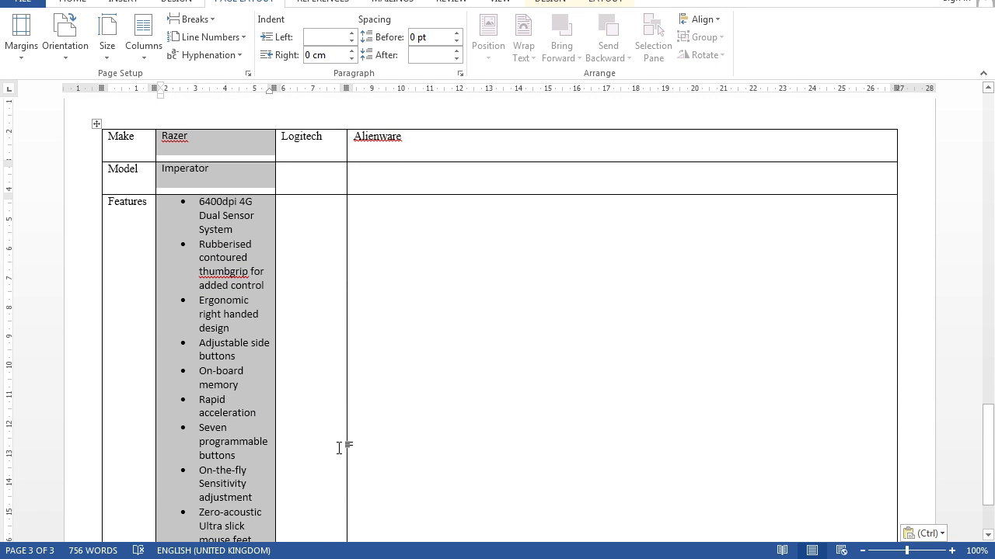
click(315, 558)
click(449, 493)
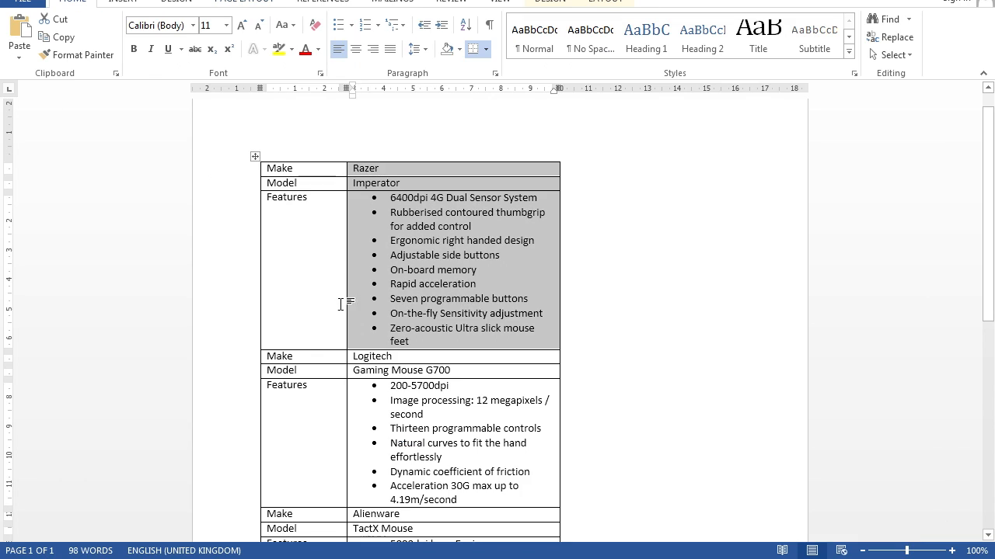
scroll(340, 304, down, 2)
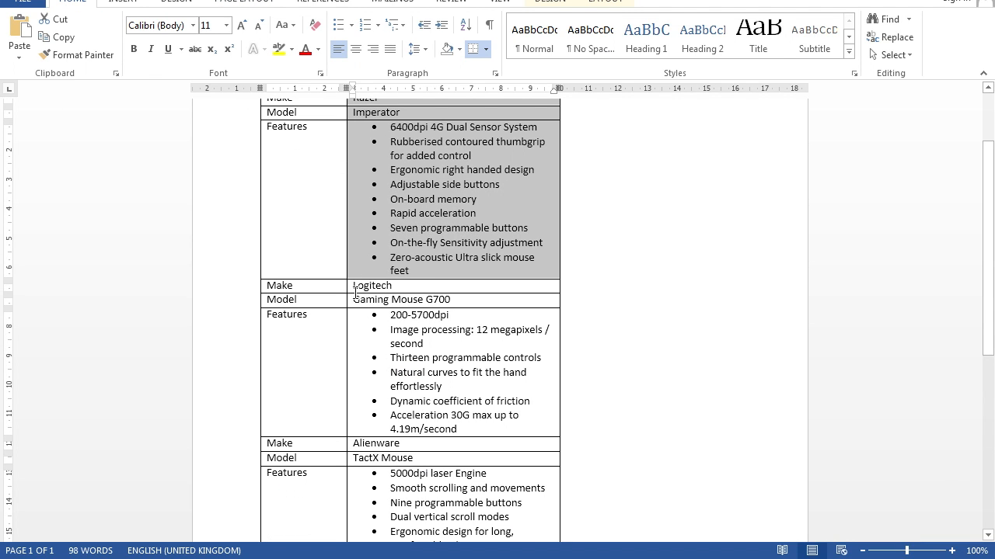
drag(354, 301, 410, 414)
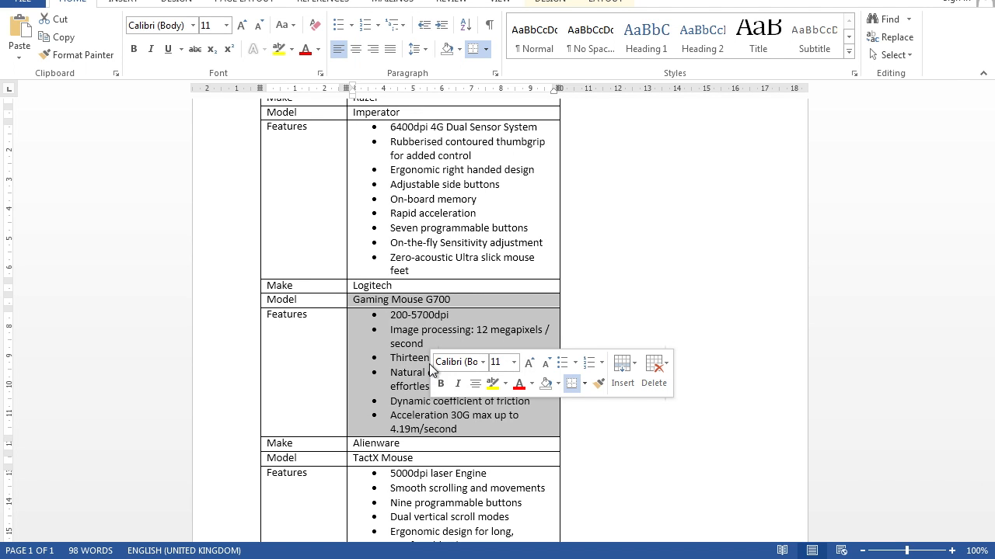
right_click(404, 350)
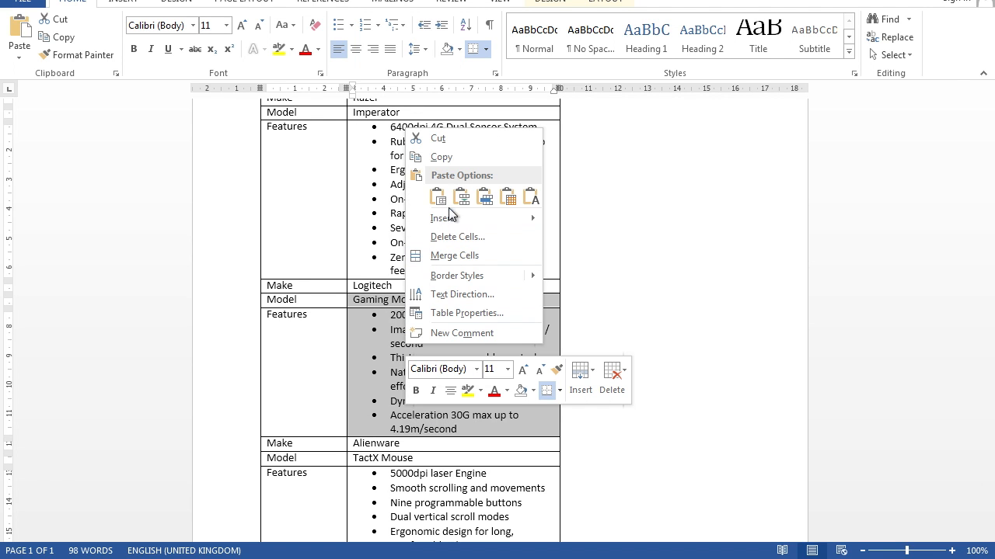
click(449, 159)
Step: Return to N14MICENEW and paste the copied cells over the empty model and features cells in the Logitech column
click(314, 558)
click(311, 498)
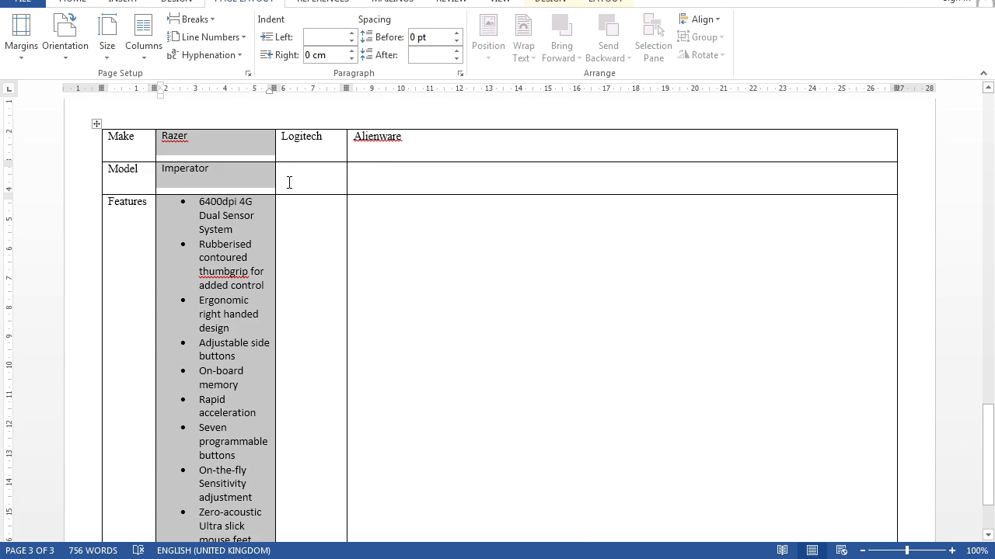
drag(295, 175, 291, 284)
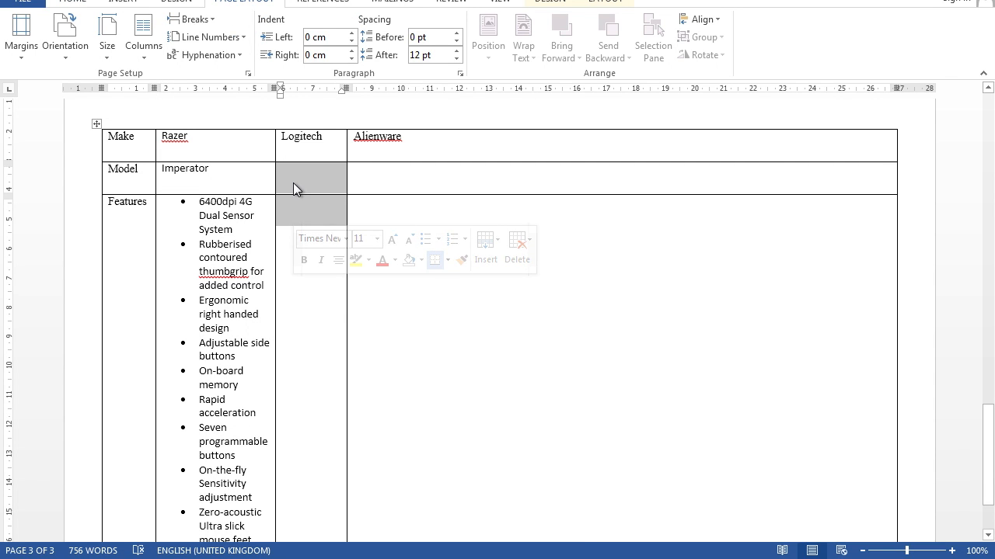
right_click(293, 178)
click(399, 252)
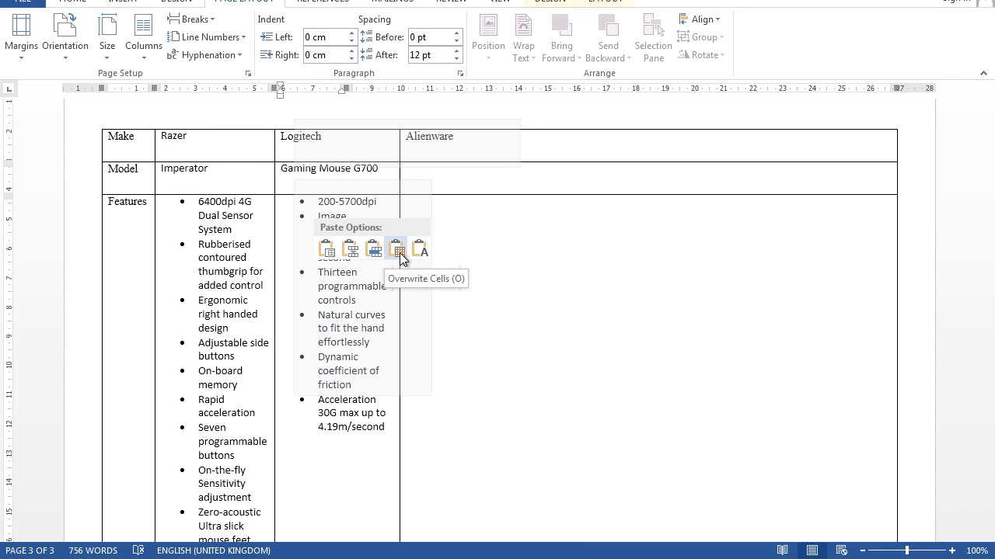
click(454, 179)
Step: Switch to the N14RECOMMEND document and copy the Alienware model and features cells
mouse_move(311, 558)
click(435, 518)
scroll(334, 228, down, 5)
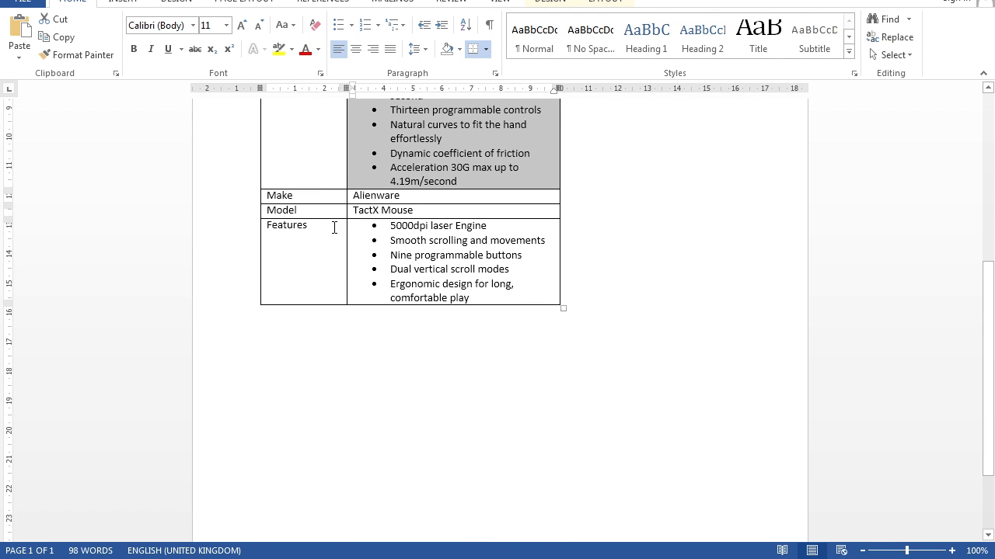
drag(355, 210, 436, 243)
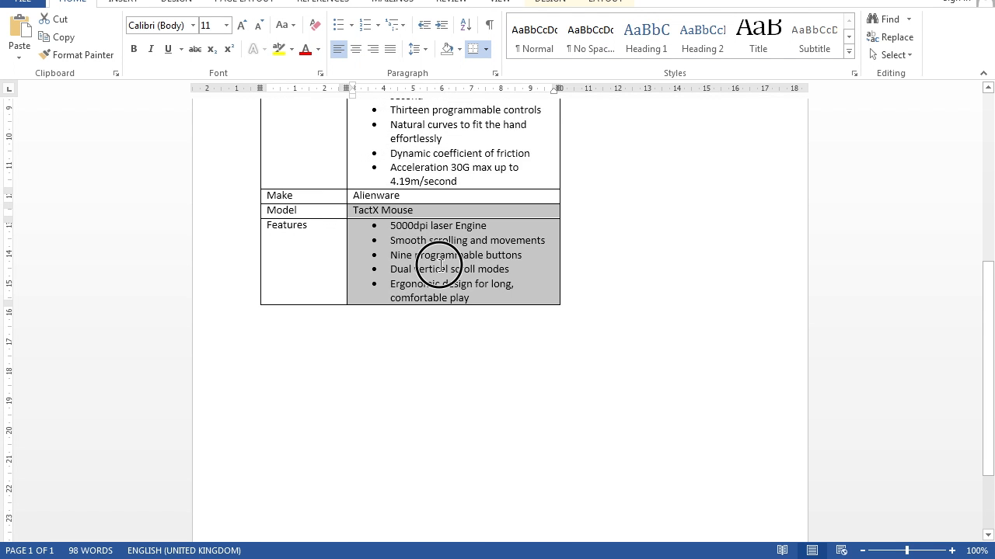
right_click(407, 273)
click(428, 303)
Step: Return to N14MICENEW and paste the copied cells over the empty model and features cells in the Alienware column
mouse_move(315, 556)
click(319, 536)
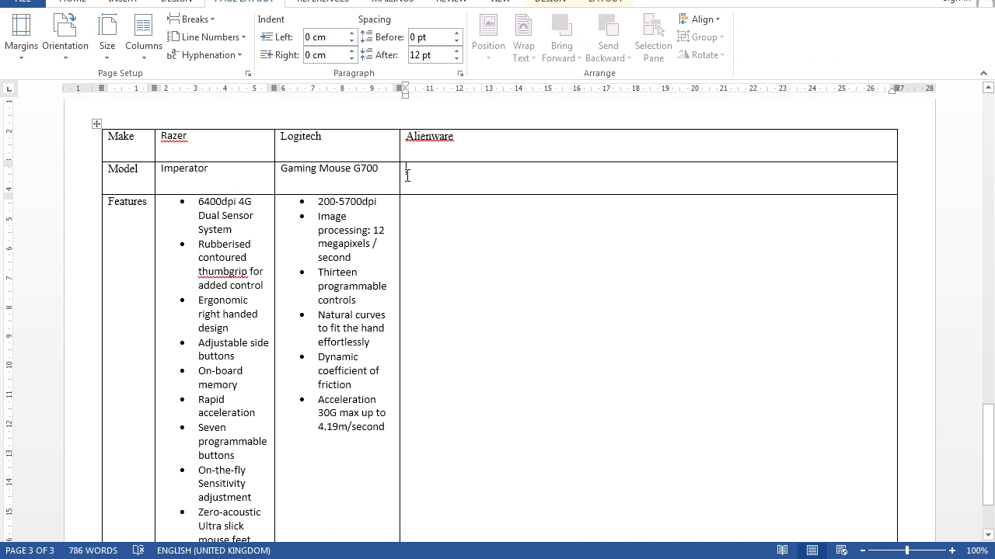
drag(423, 180, 423, 210)
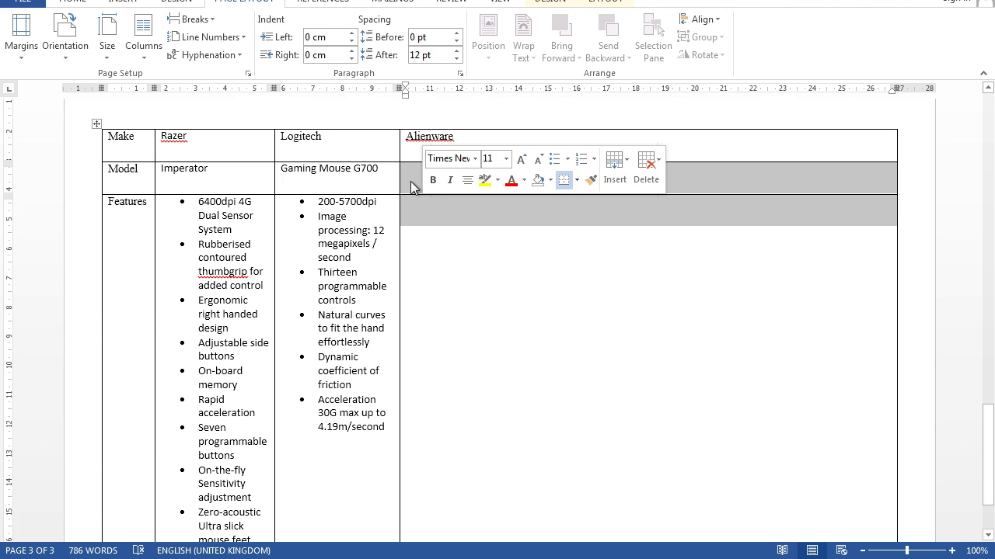
right_click(413, 188)
click(499, 194)
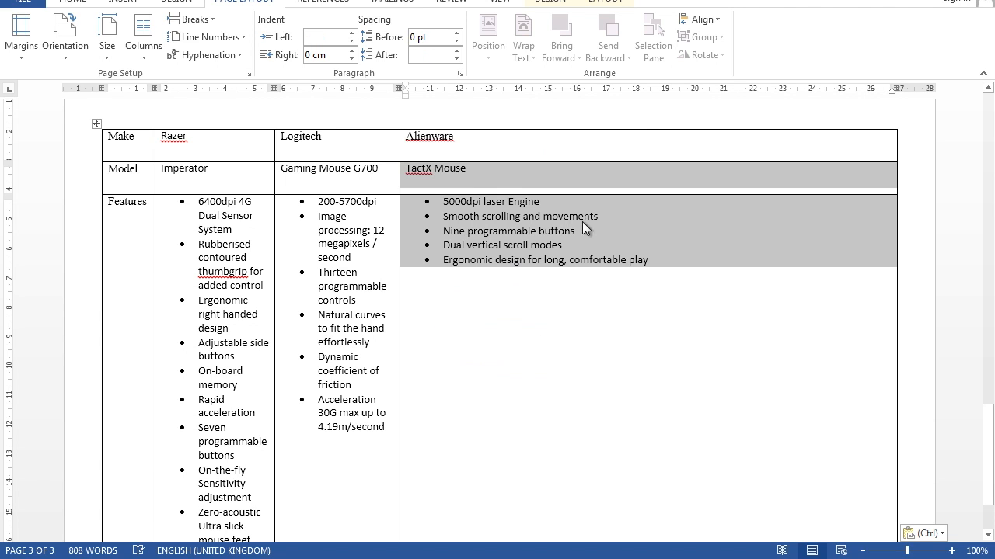
click(542, 340)
Step: Fit the column widths of the whole comparison table to their contents
click(97, 125)
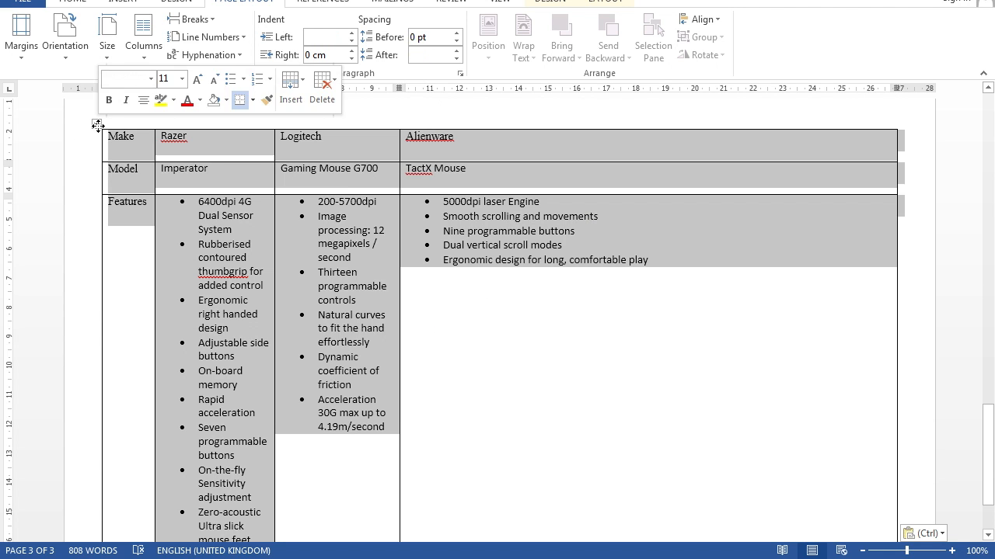
double_click(274, 150)
click(614, 304)
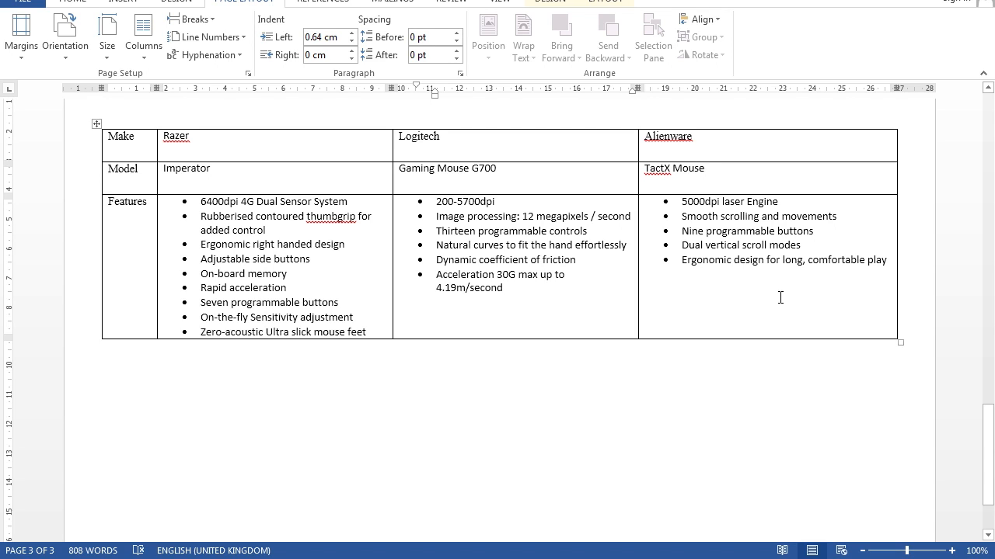
Step: Copy the body text formatting from the tactile mouse sentence to all cells of the comparison table with Format Painter
scroll(780, 298, up, 8)
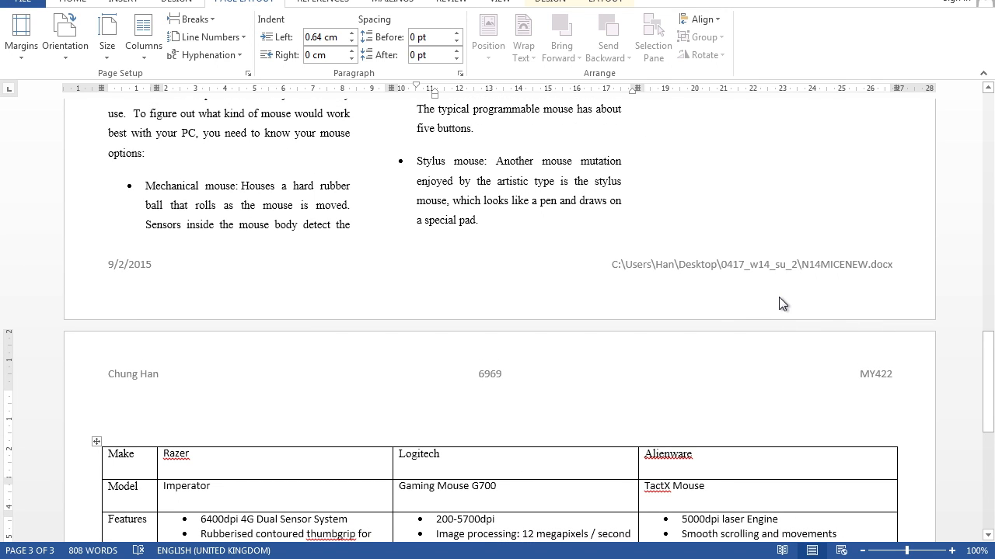
scroll(781, 303, down, 1)
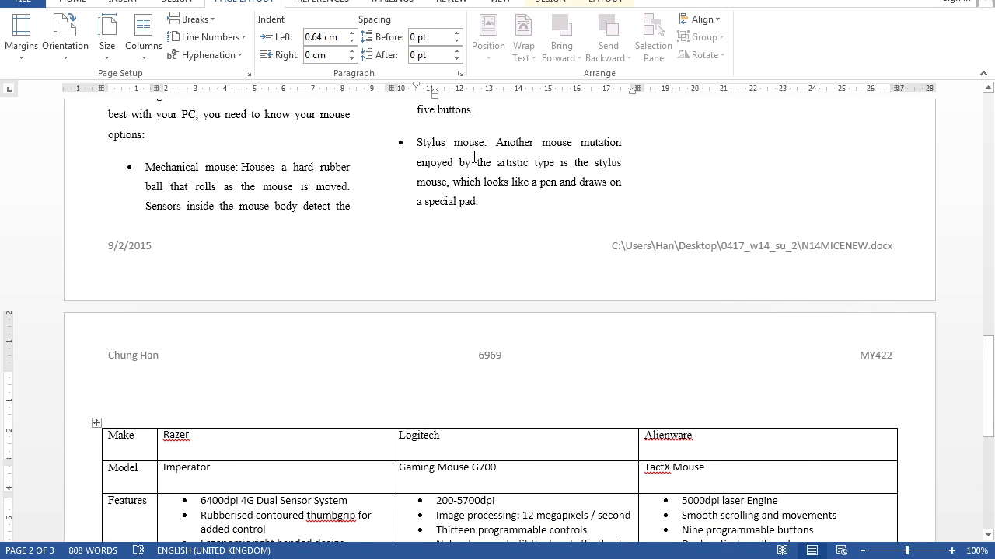
scroll(474, 157, up, 1)
scroll(474, 159, down, 4)
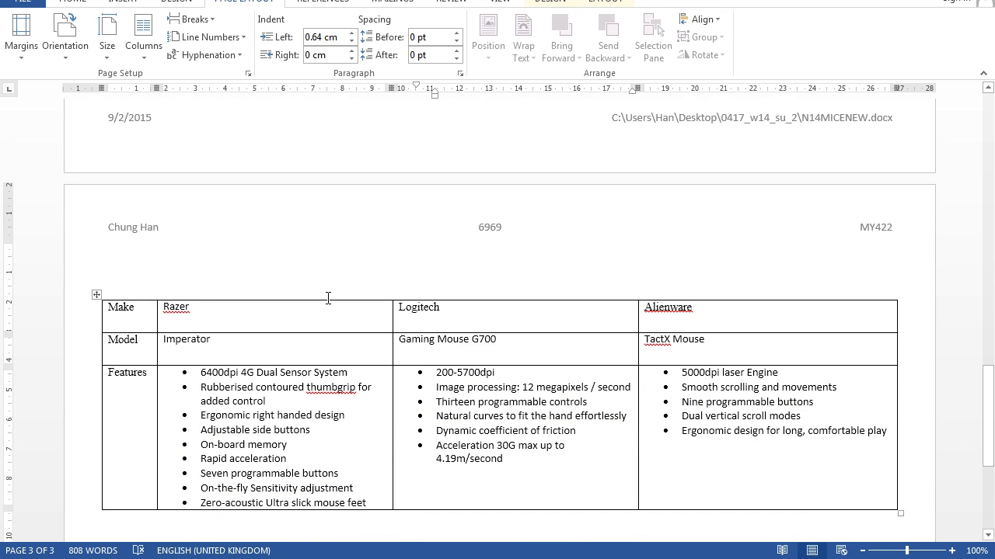
scroll(373, 156, up, 8)
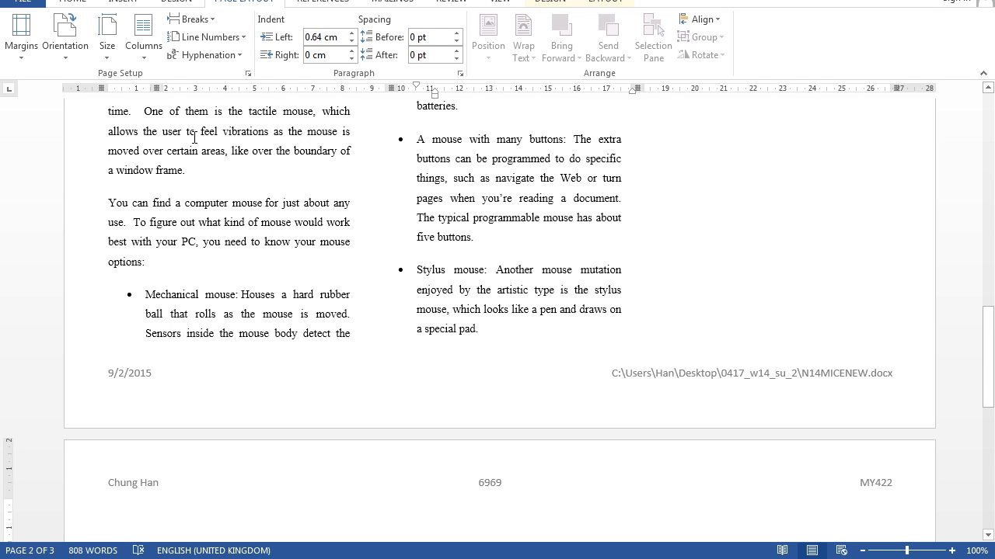
scroll(198, 141, down, 7)
scroll(277, 195, up, 8)
drag(142, 136, 315, 142)
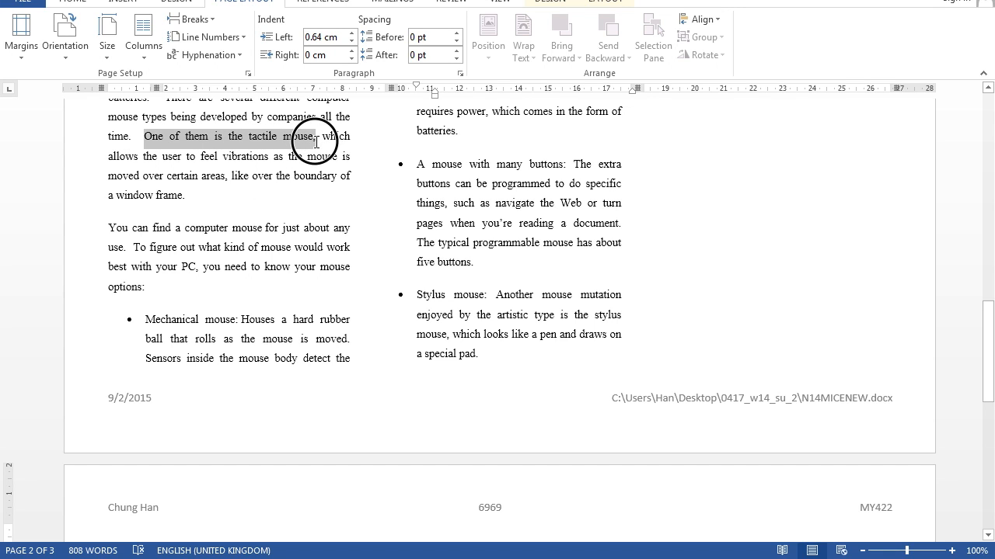
click(74, 2)
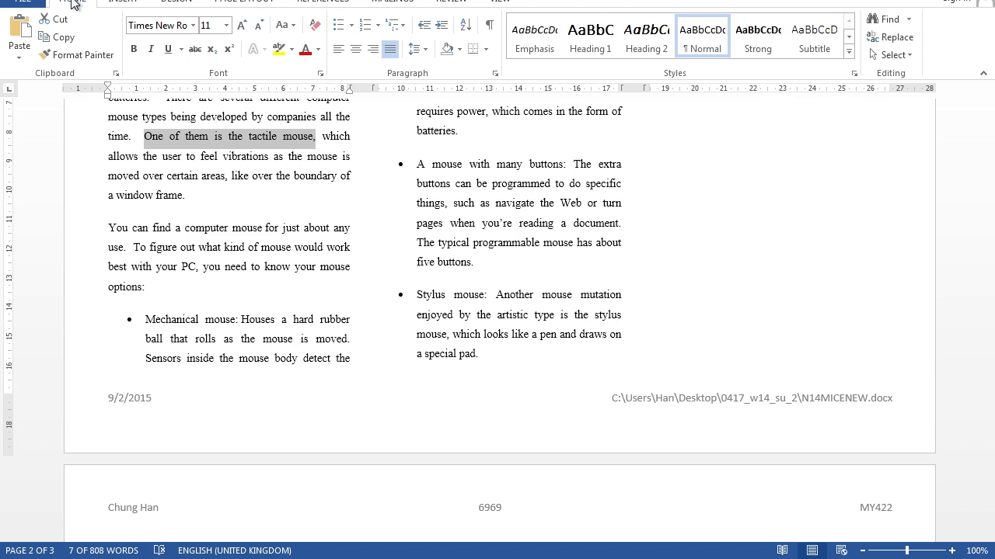
click(75, 56)
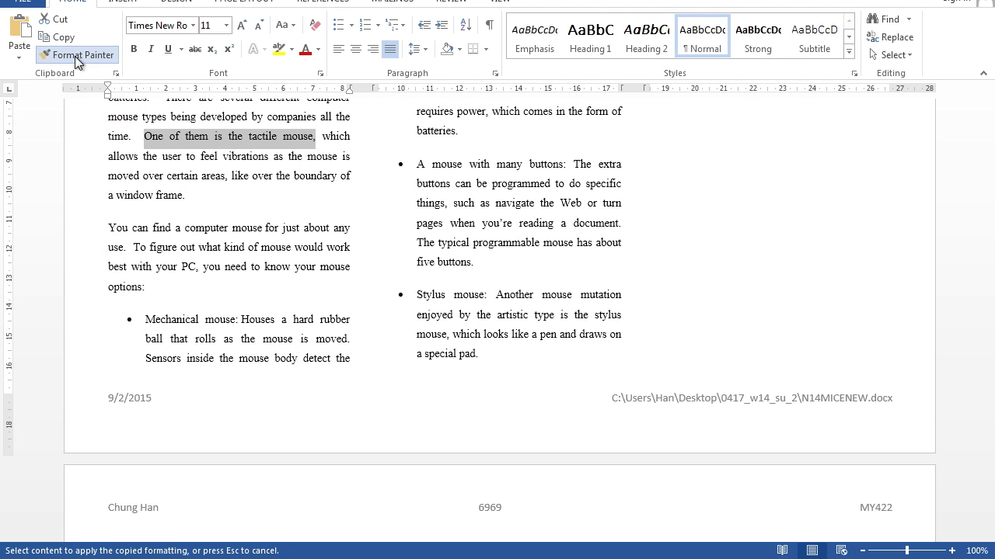
scroll(211, 290, down, 9)
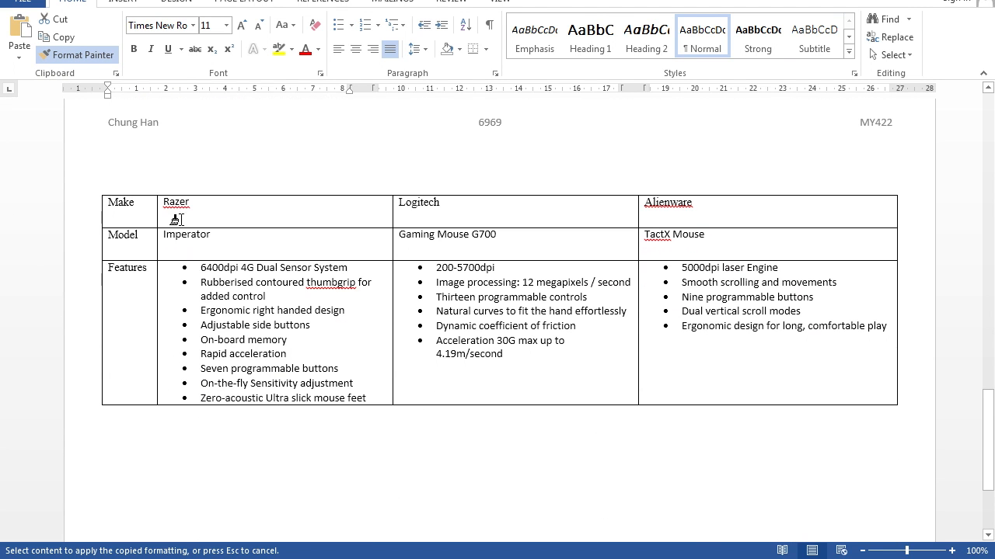
mouse_move(103, 204)
mouse_down()
mouse_move(451, 303)
mouse_move(709, 347)
mouse_up()
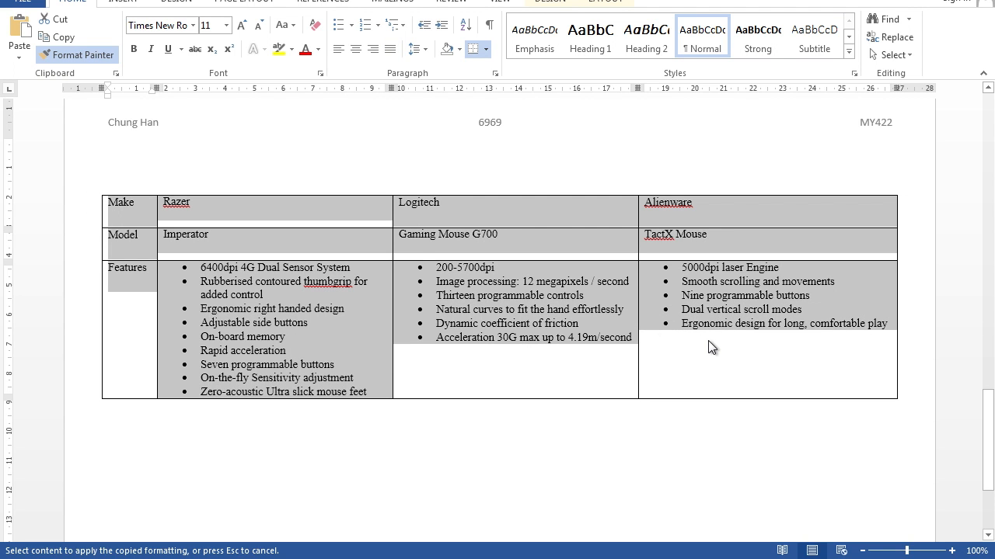
scroll(497, 307, up, 10)
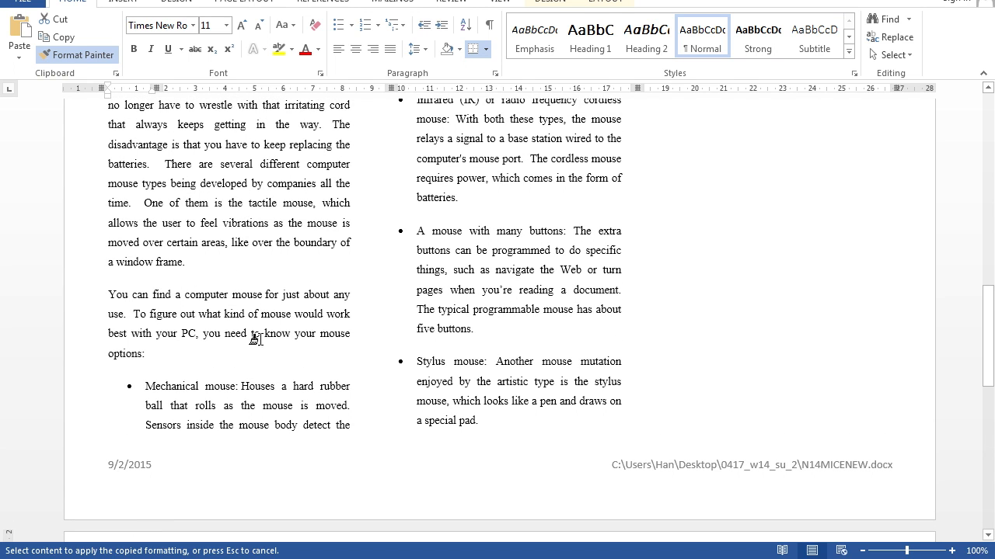
key(Escape)
Step: Make the Make, Model and Features labels in the table's first column bold
scroll(312, 355, down, 9)
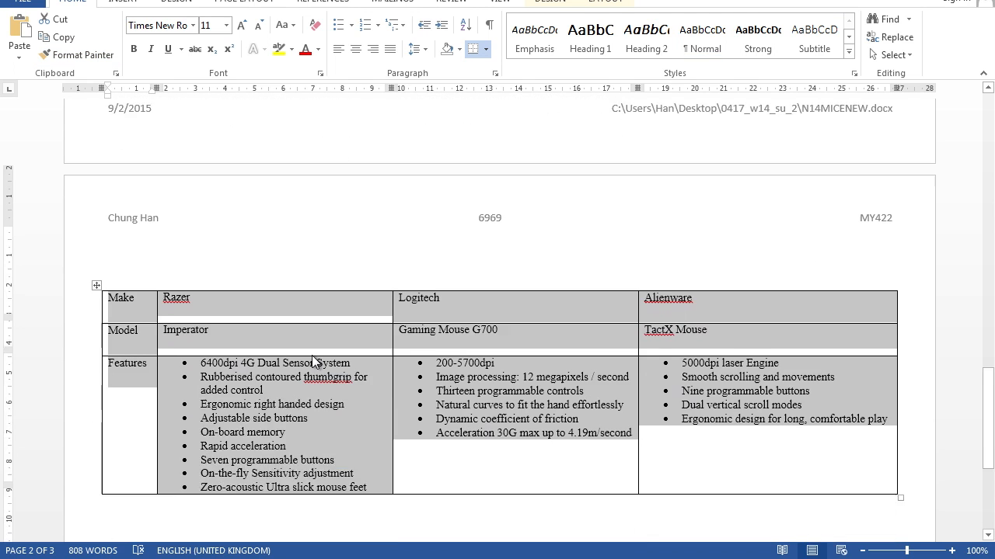
click(304, 412)
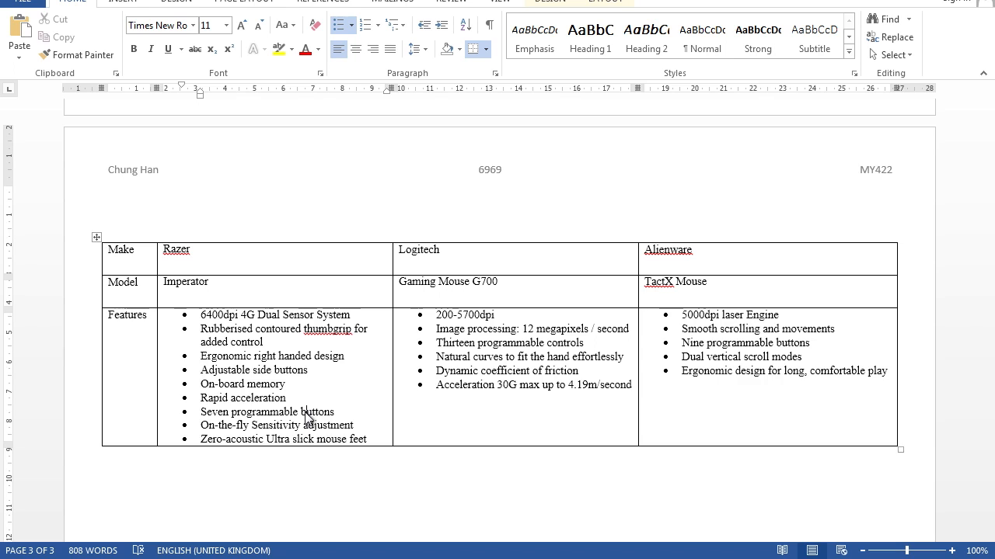
scroll(307, 417, up, 1)
drag(102, 291, 118, 372)
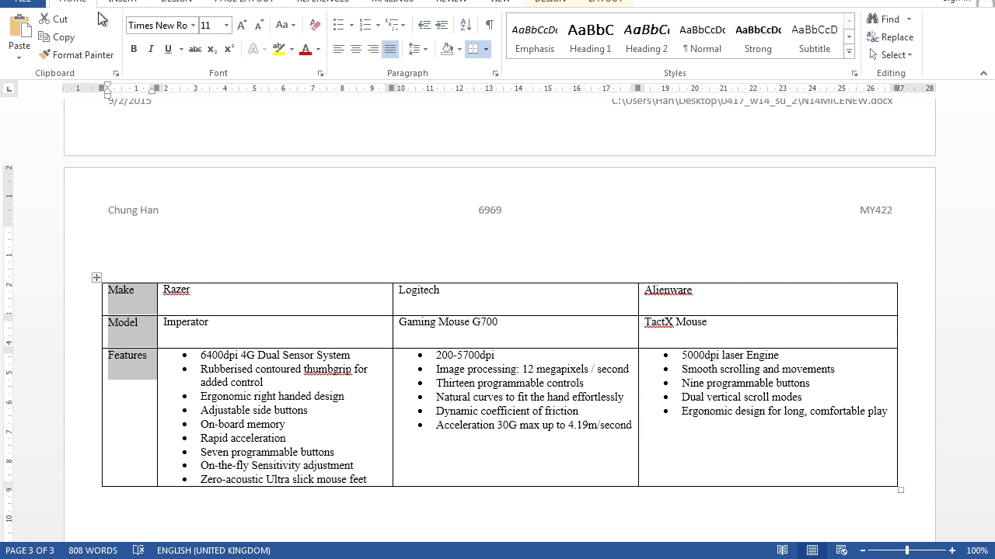
click(134, 50)
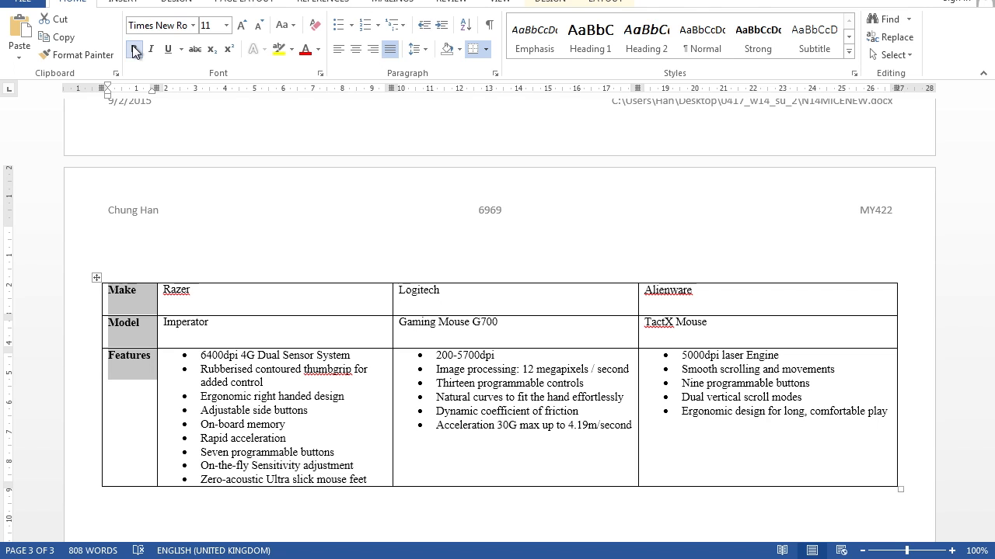
Step: Shade the Make and Model rows of the comparison table grey
click(111, 289)
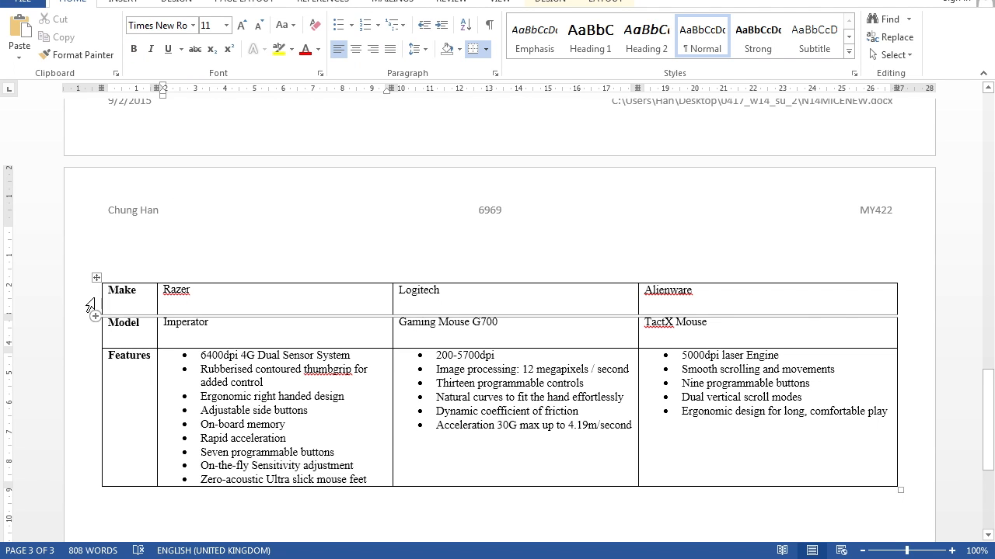
drag(111, 289, 720, 333)
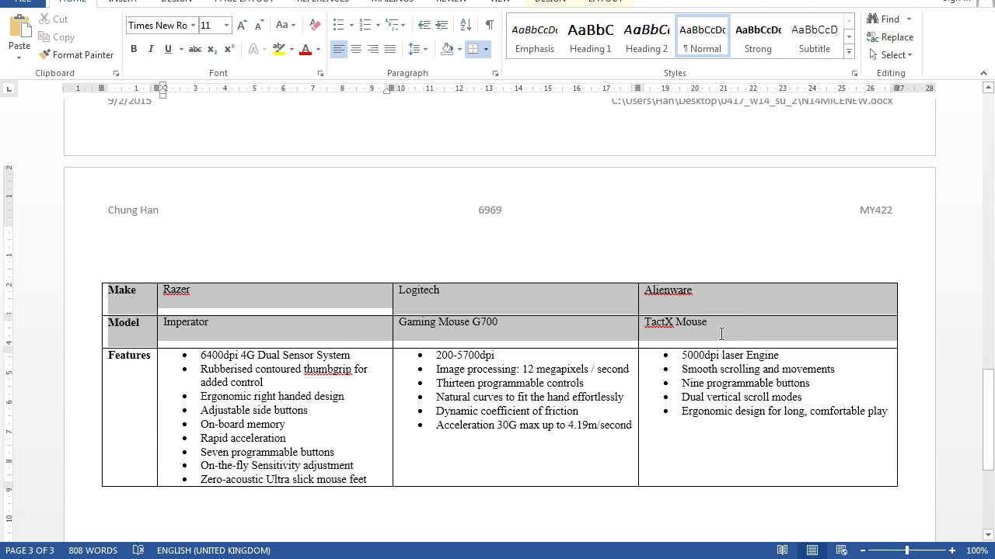
click(460, 50)
click(446, 128)
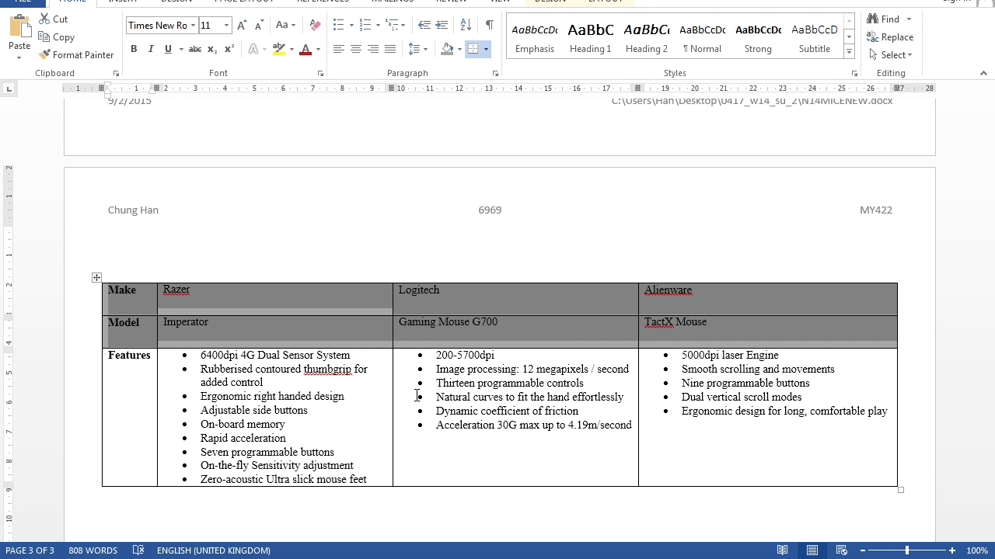
click(196, 410)
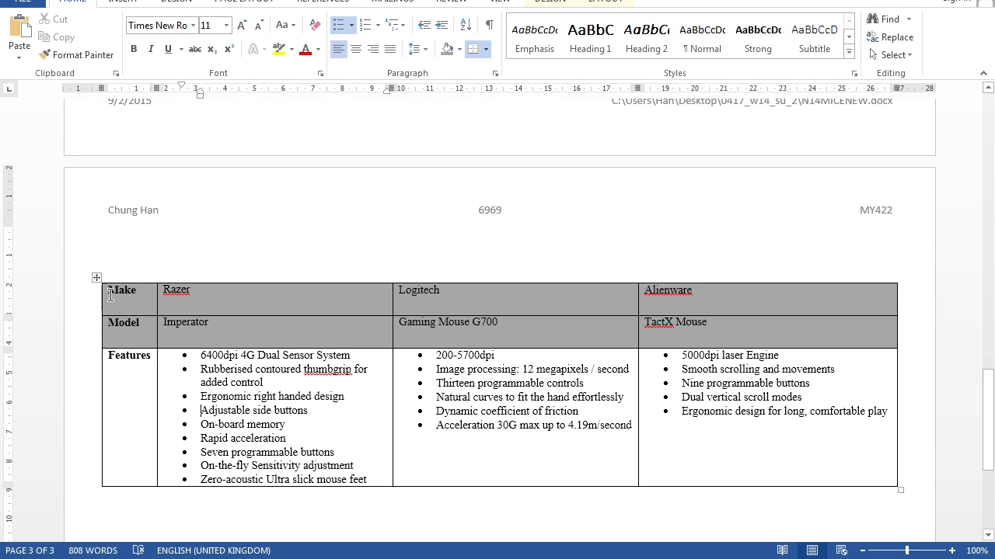
Step: Apply a 3 pt outside border around the whole comparison table
click(98, 279)
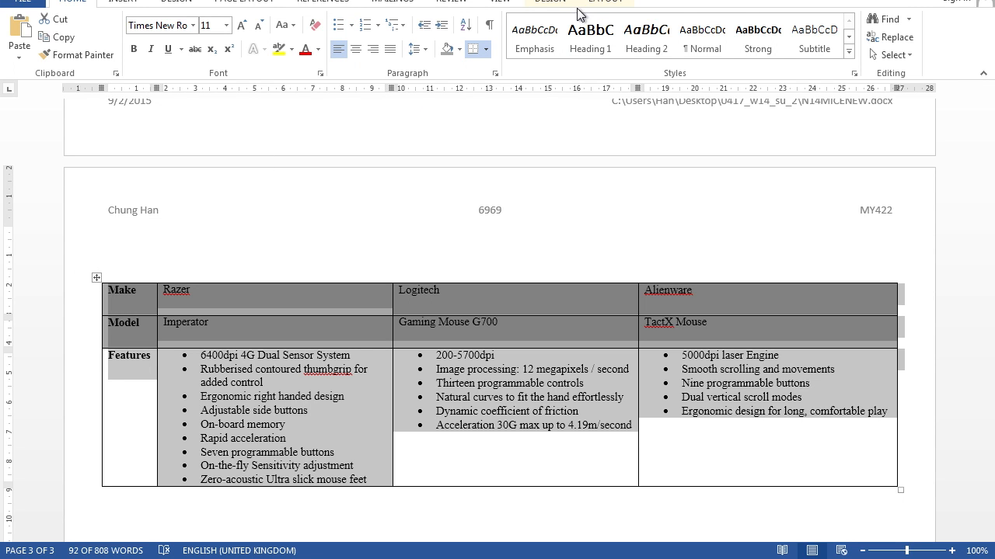
click(553, 3)
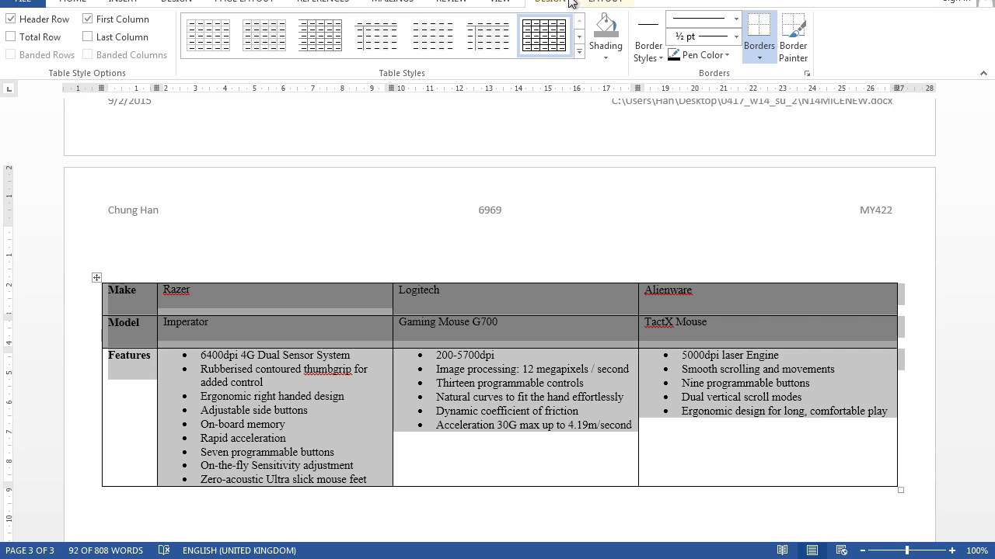
click(735, 36)
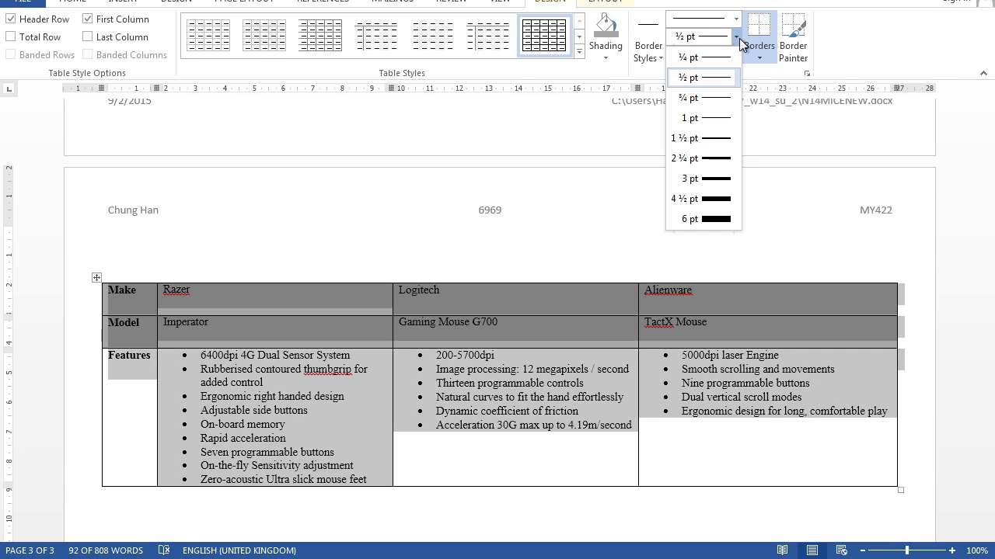
click(703, 177)
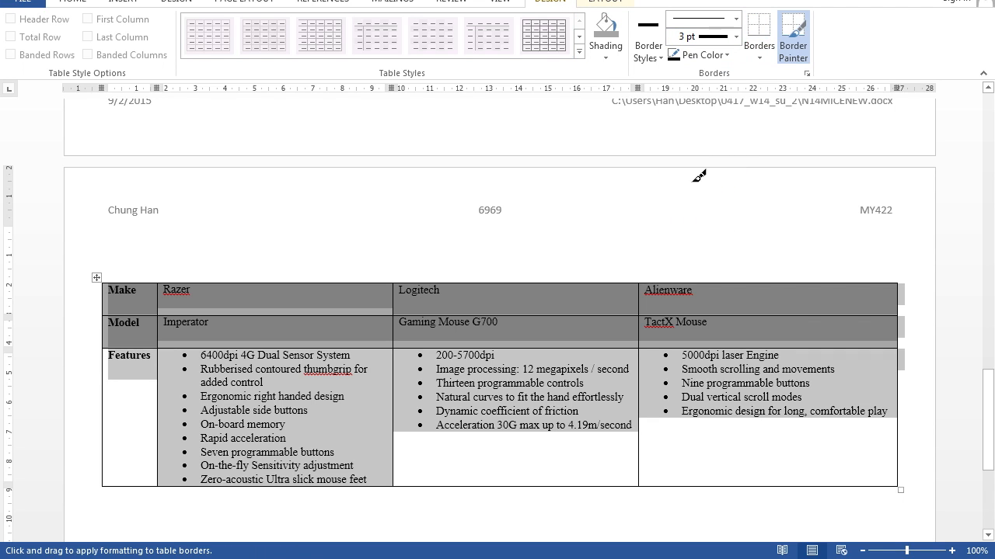
click(761, 51)
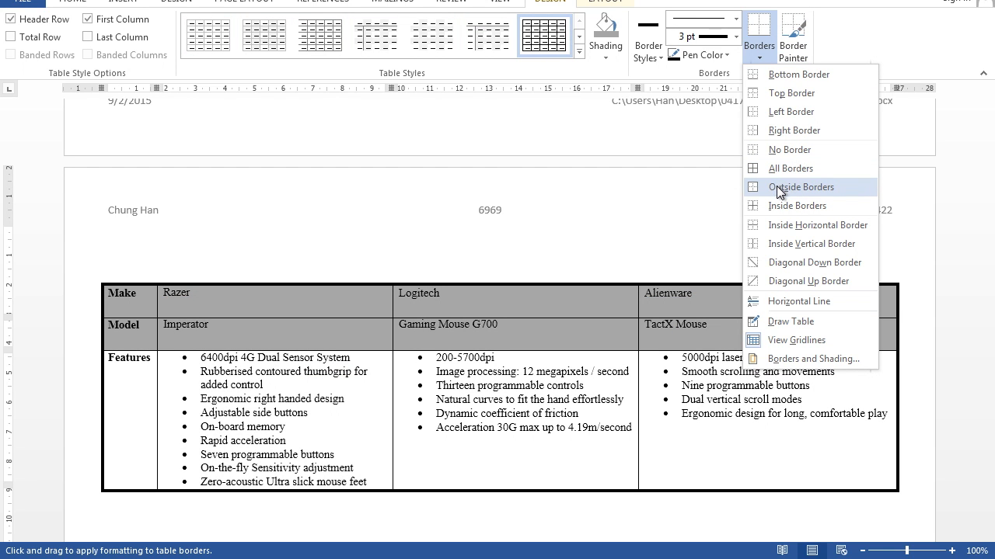
click(778, 188)
click(600, 427)
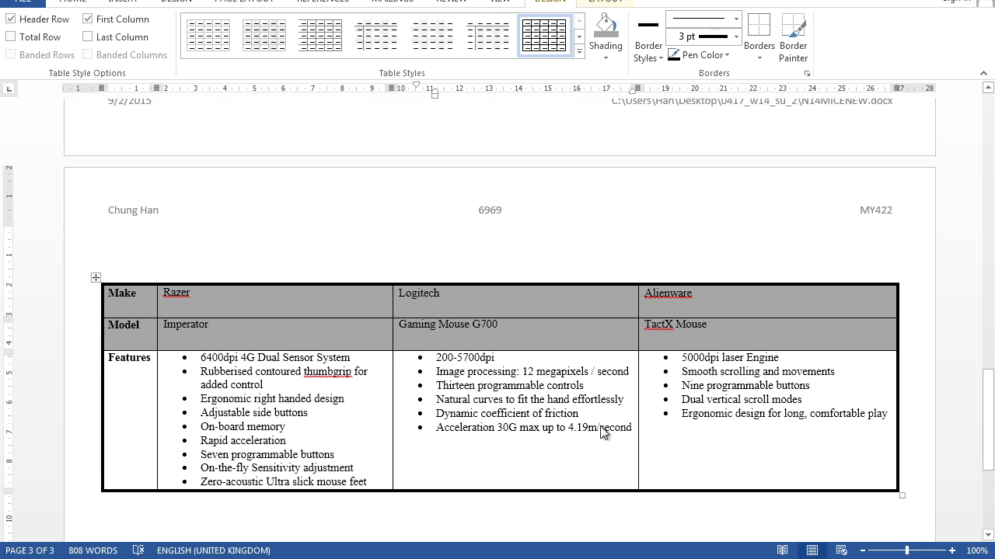
Step: Spell-check the document, ignoring the repeated word in the subtitle and correcting the misspellings to mechanical, limitations and table top
scroll(600, 432, down, 1)
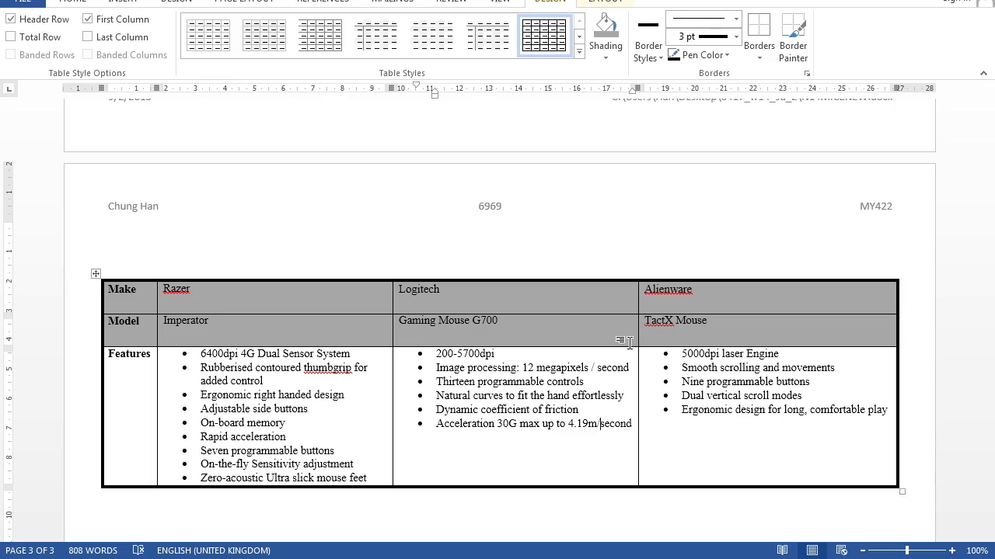
scroll(629, 343, up, 20)
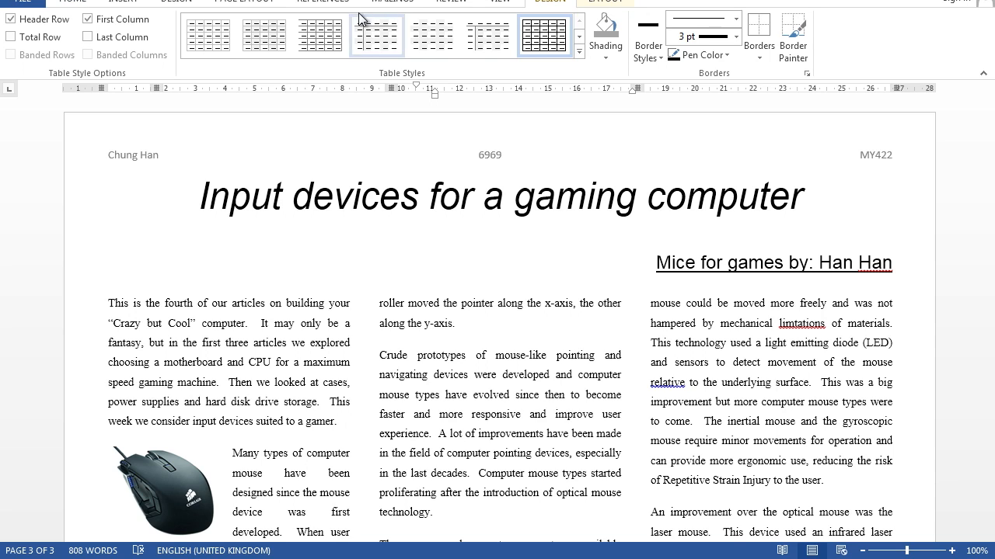
click(449, 3)
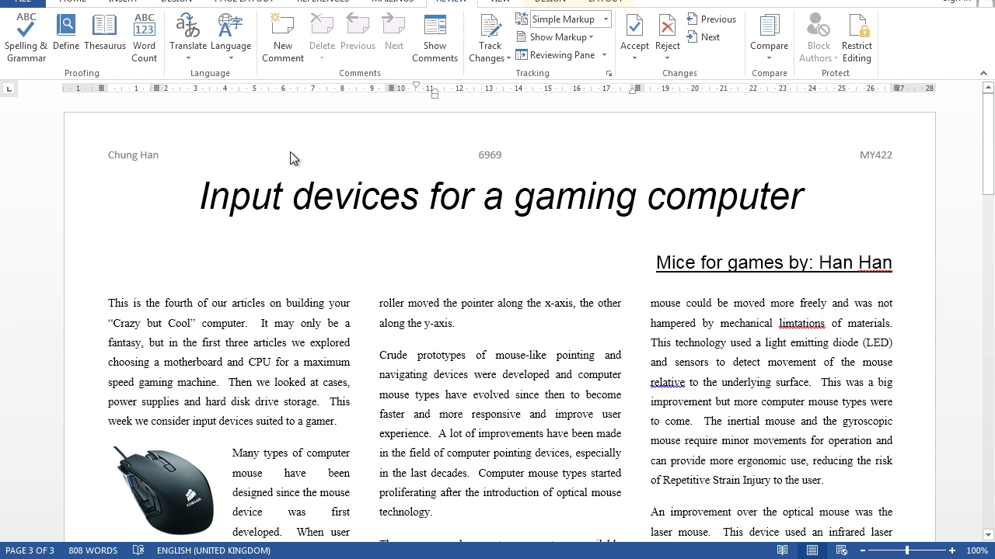
click(28, 39)
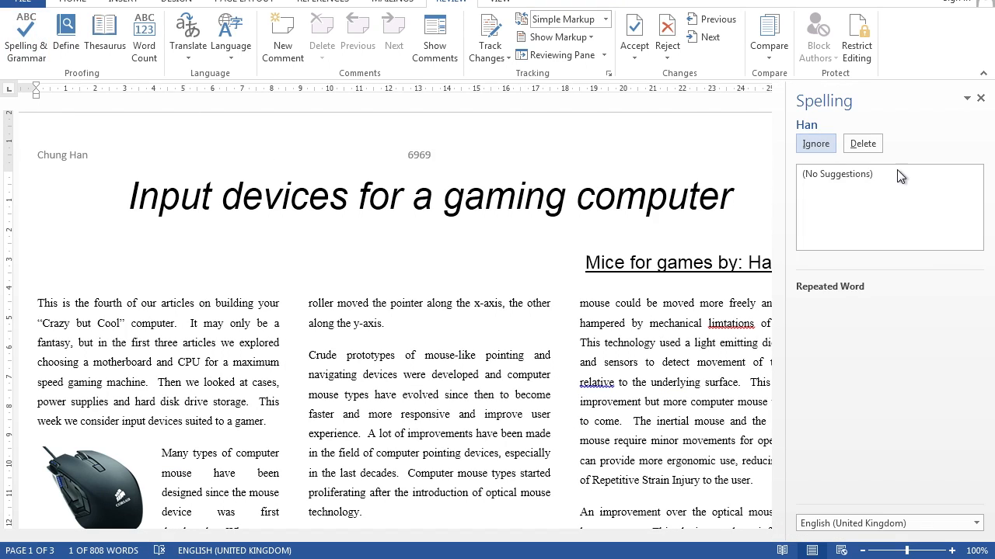
click(825, 149)
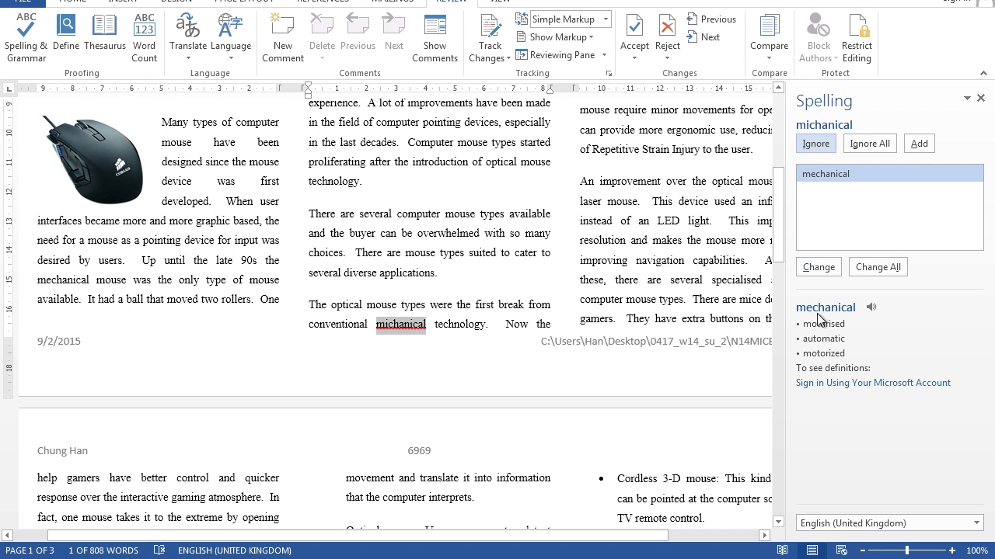
click(826, 266)
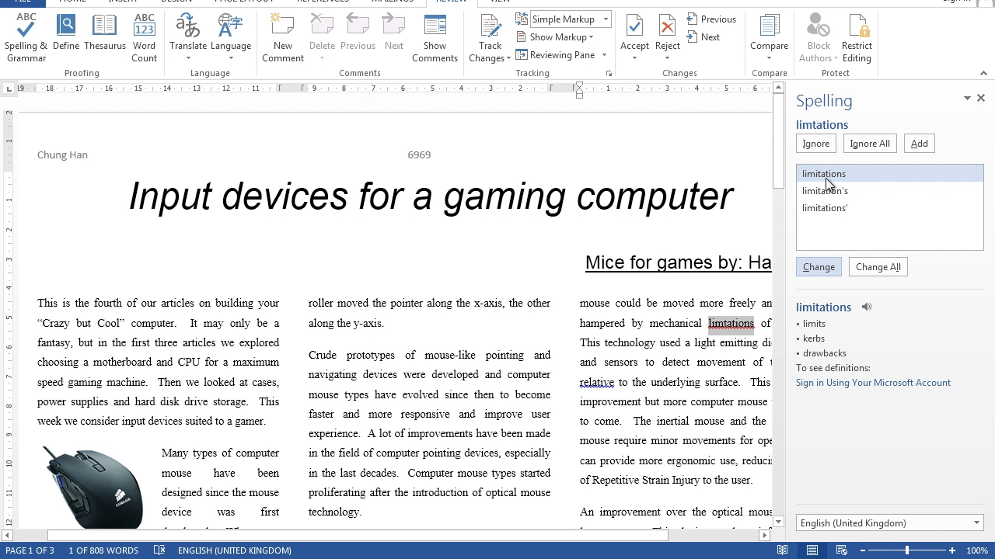
click(821, 267)
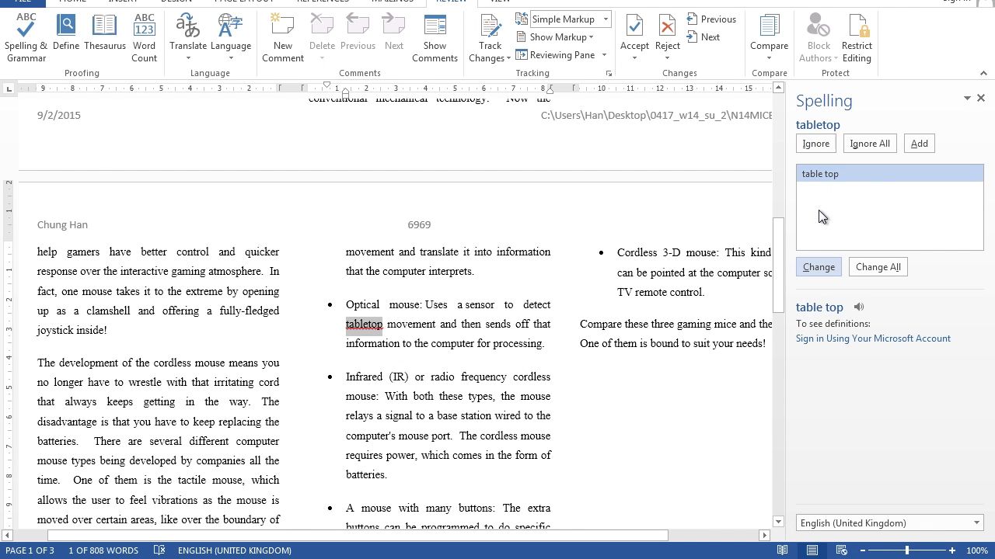
click(818, 268)
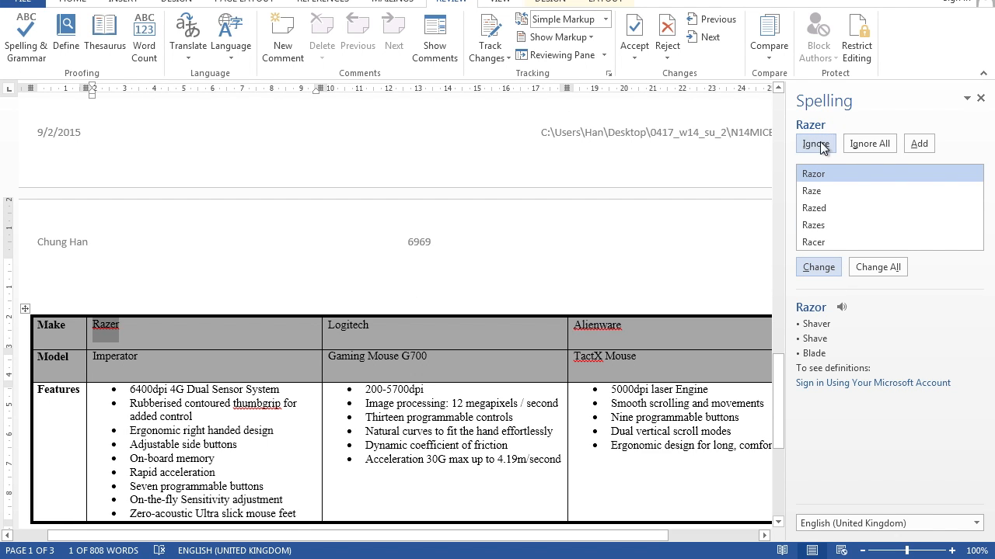
Step: Finish the spelling check in the table, ignoring the brand names Razer and Alienware and correcting thumbgrip to thumb grip
click(817, 145)
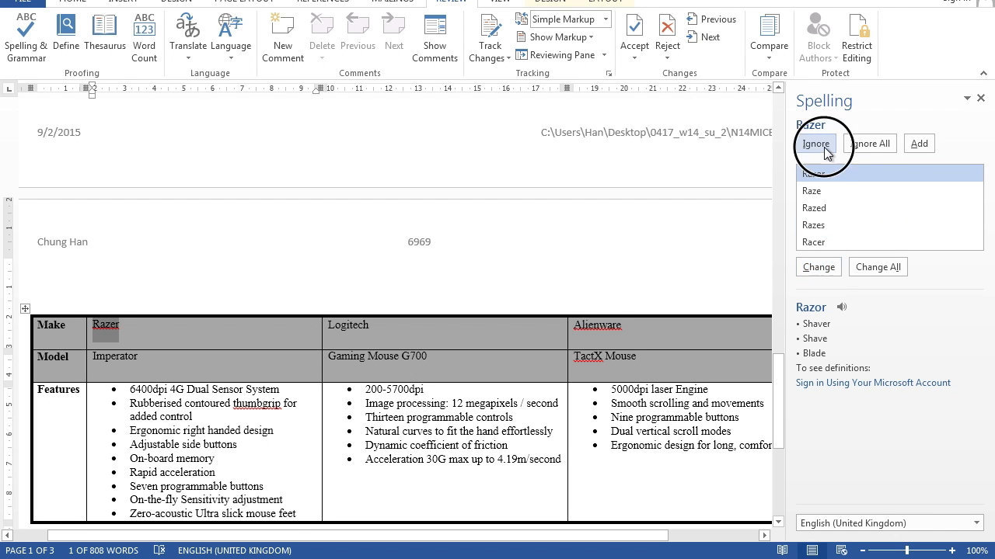
click(827, 147)
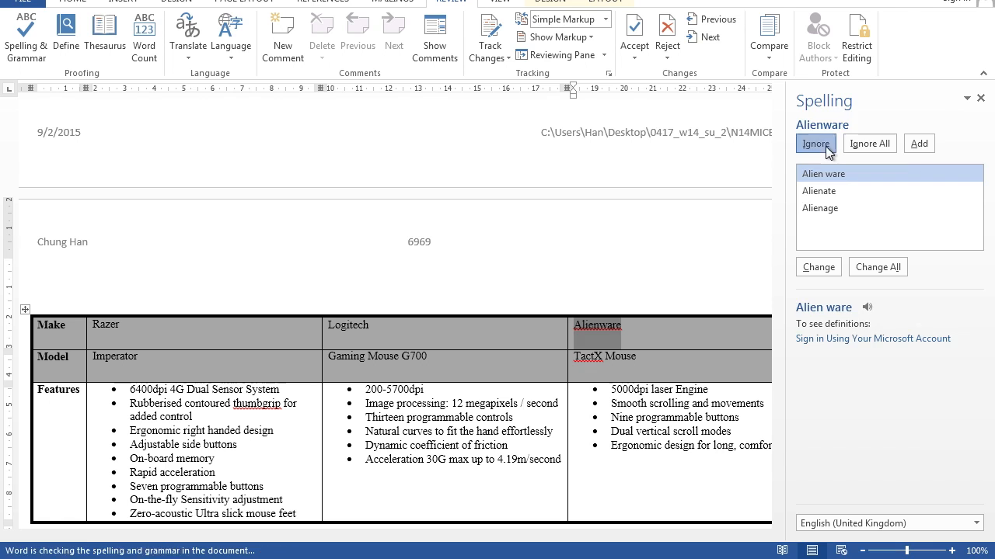
click(822, 147)
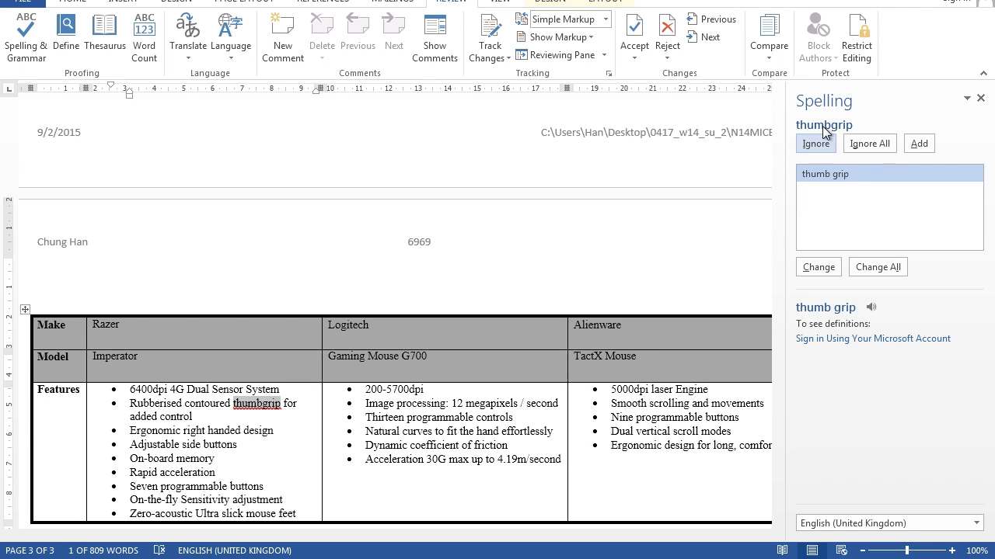
click(819, 267)
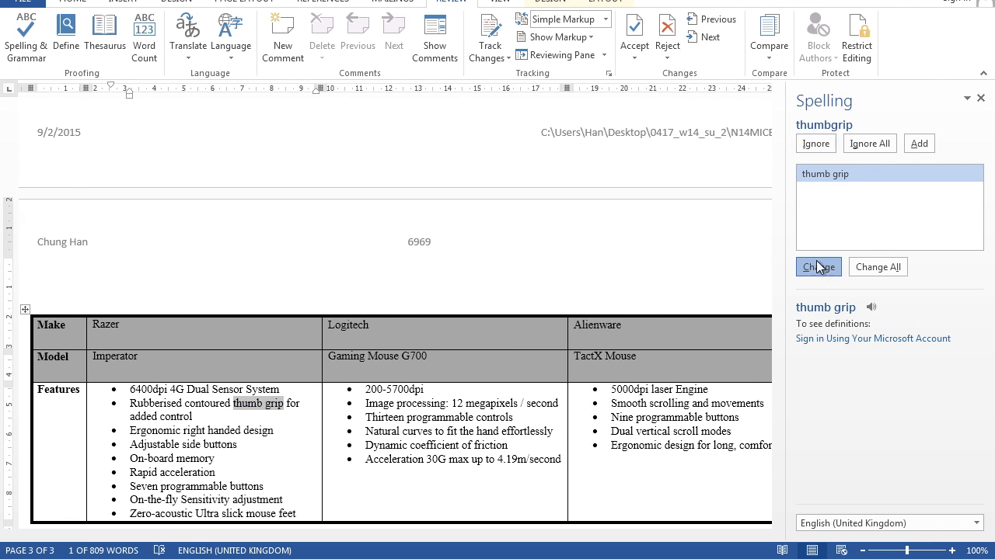
click(505, 314)
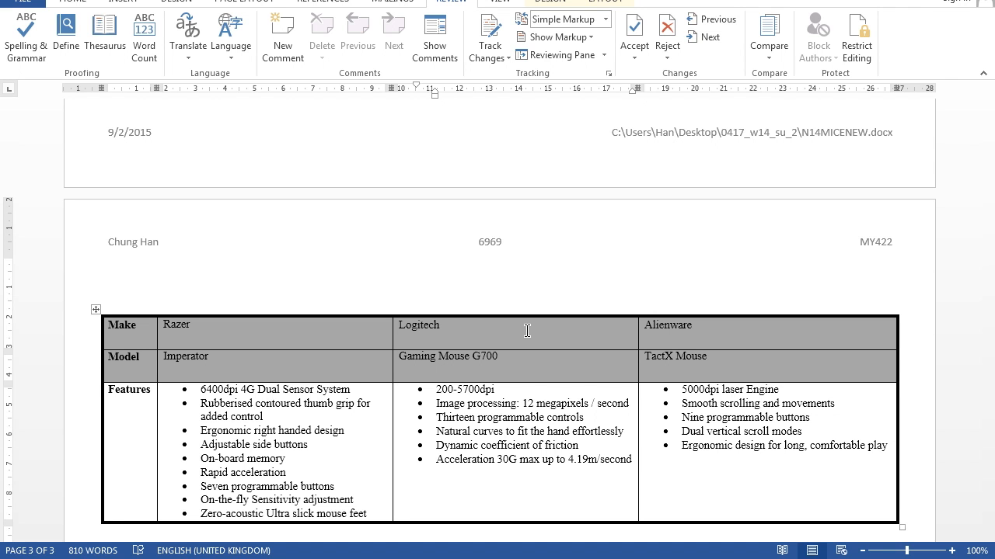
Step: Check the page setup and the paragraph's indents, spacing and widow/orphan control options
scroll(527, 331, up, 10)
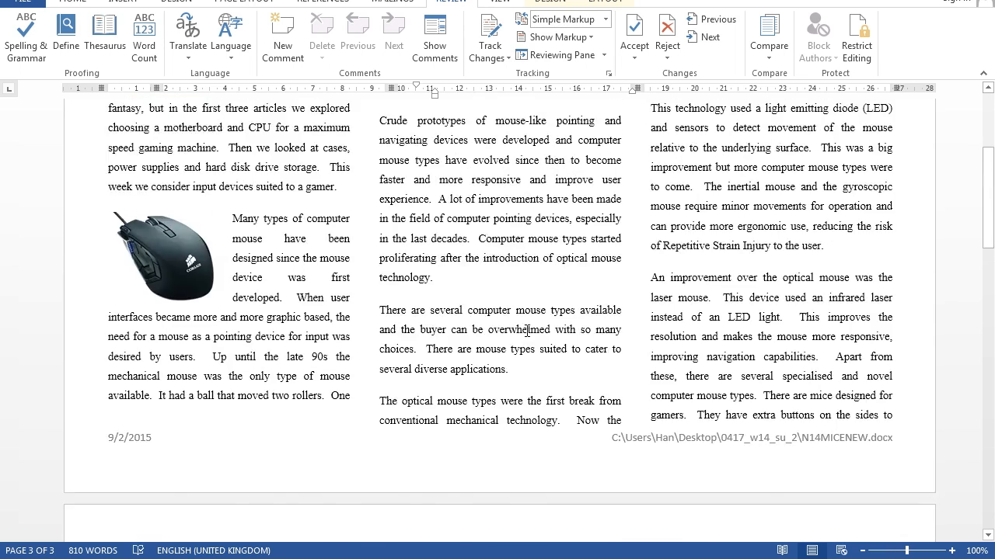
click(233, 4)
click(247, 73)
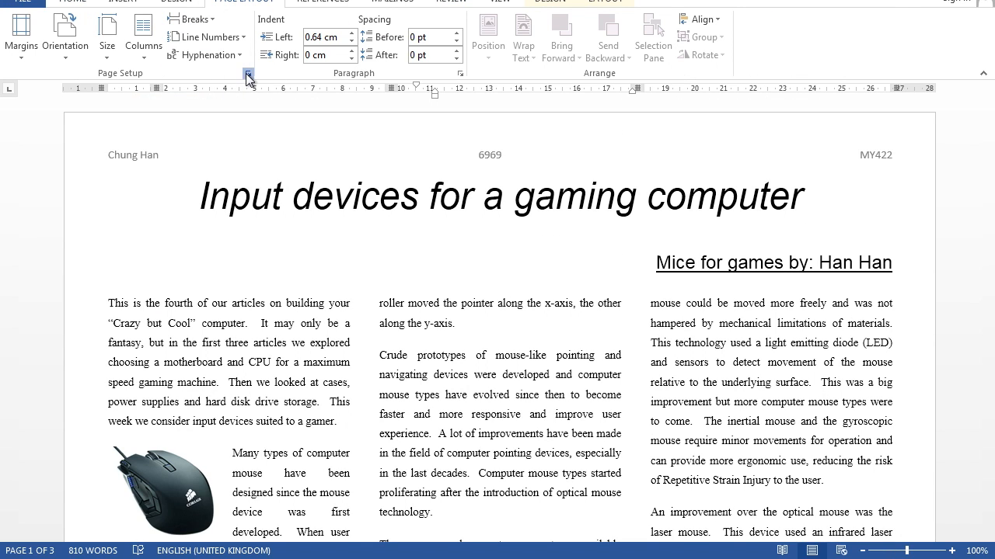
click(639, 451)
click(460, 74)
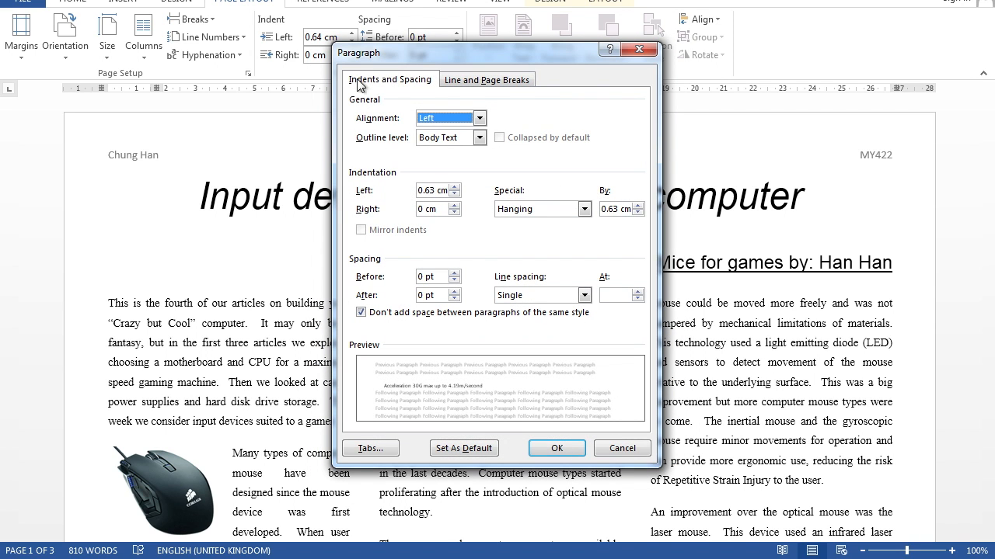
click(499, 81)
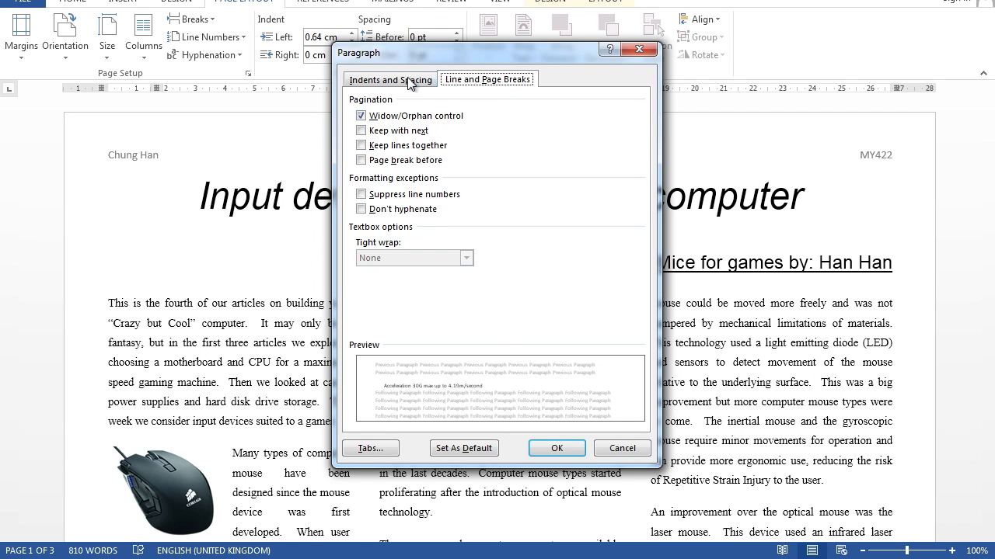
click(540, 449)
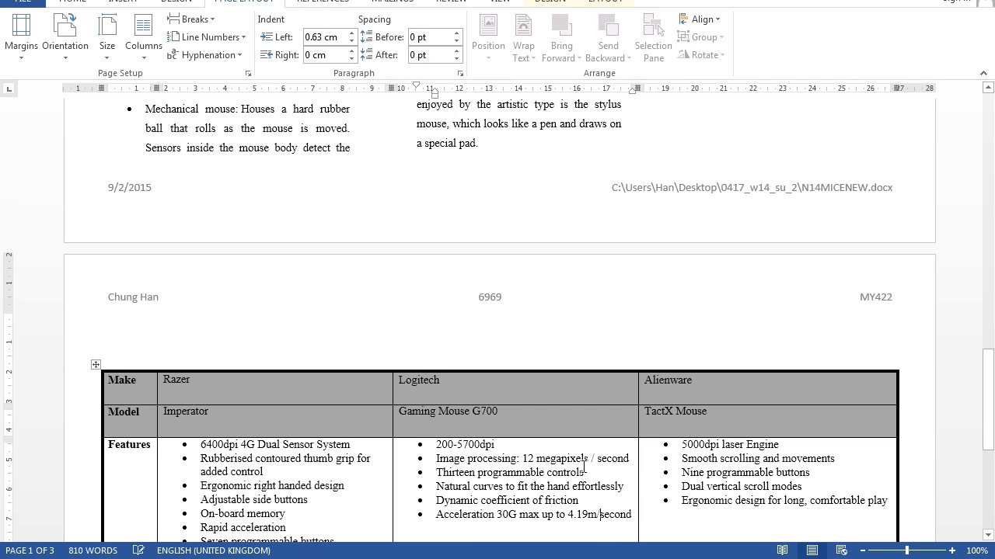
Step: Review the layout of all document pages and the print preview
scroll(568, 427, down, 3)
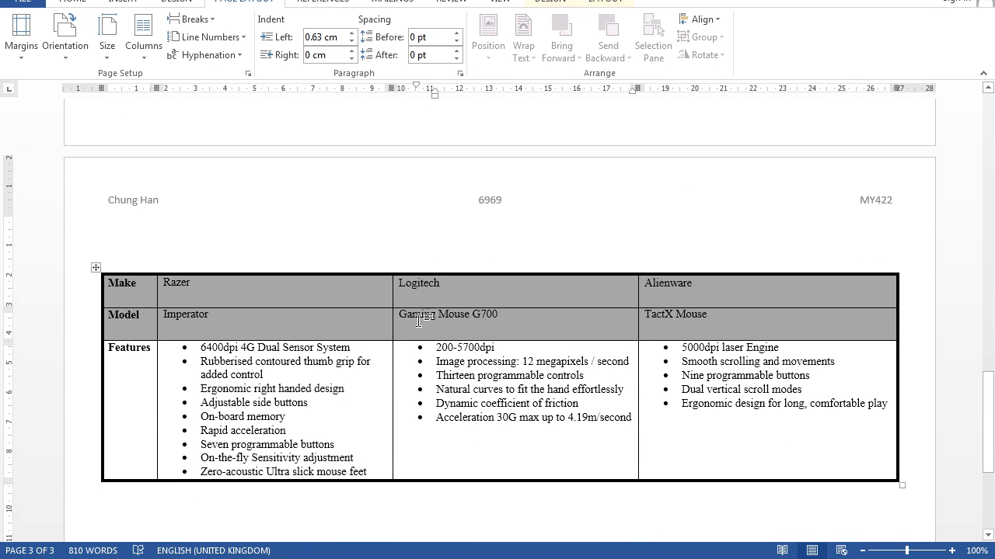
scroll(506, 325, down, 5)
scroll(507, 327, up, 15)
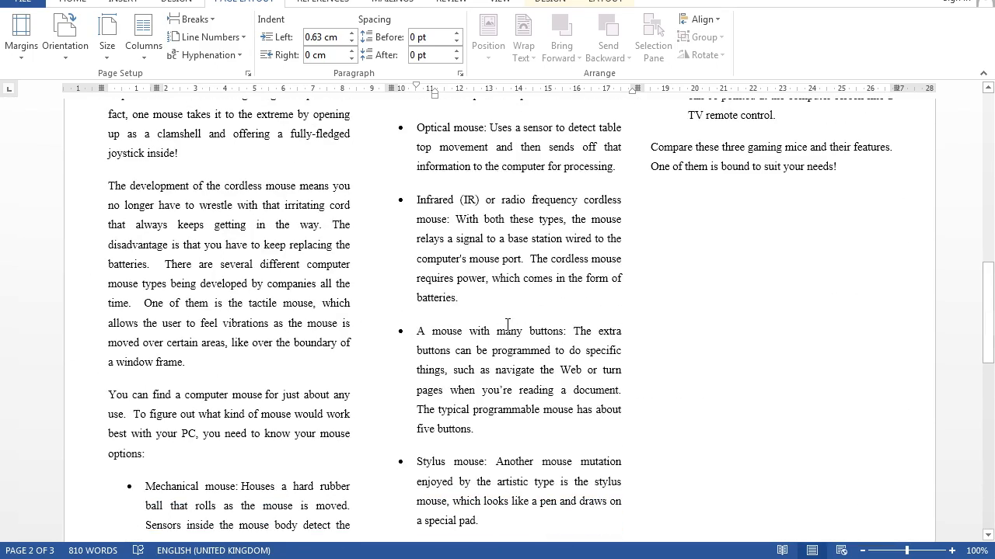
scroll(507, 325, up, 8)
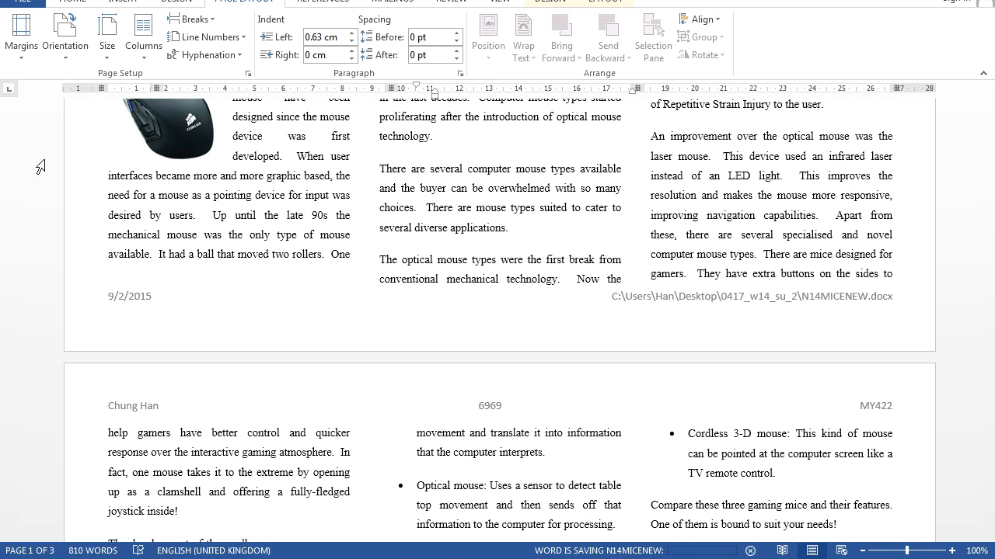
click(72, 3)
click(22, 2)
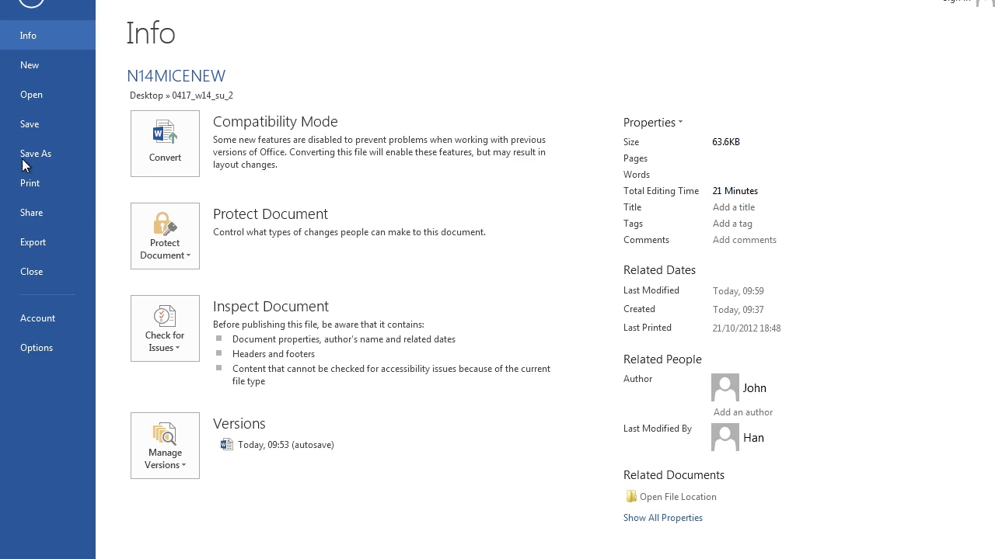
click(43, 187)
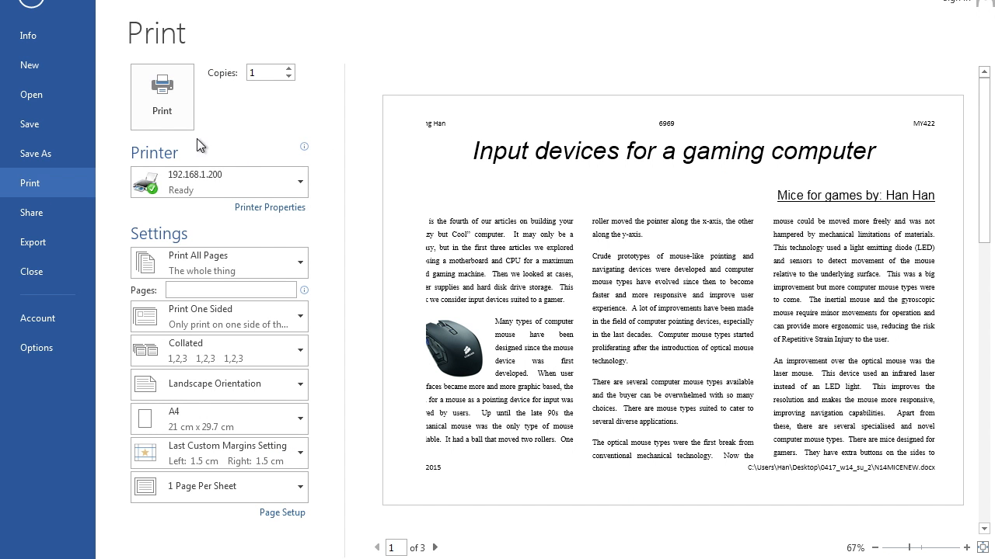
click(32, 5)
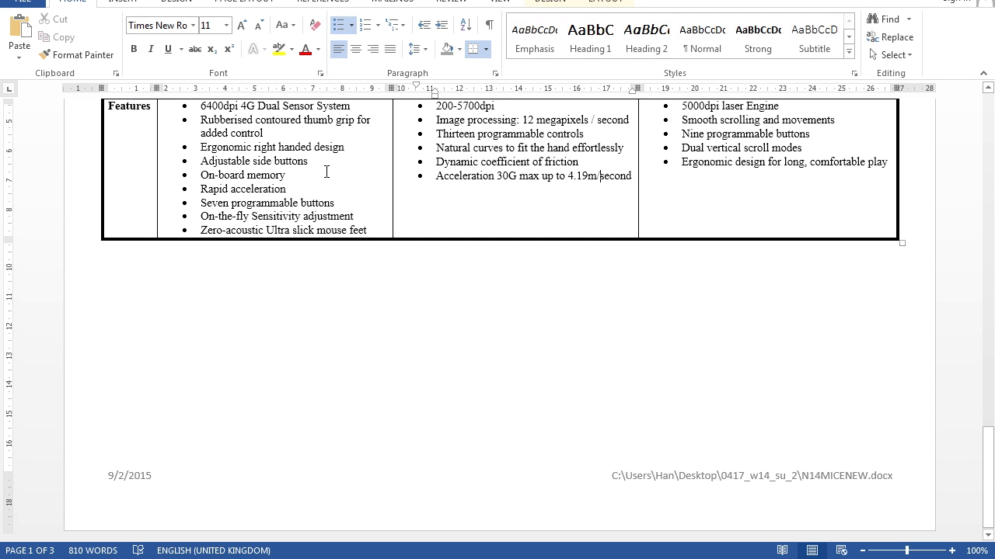